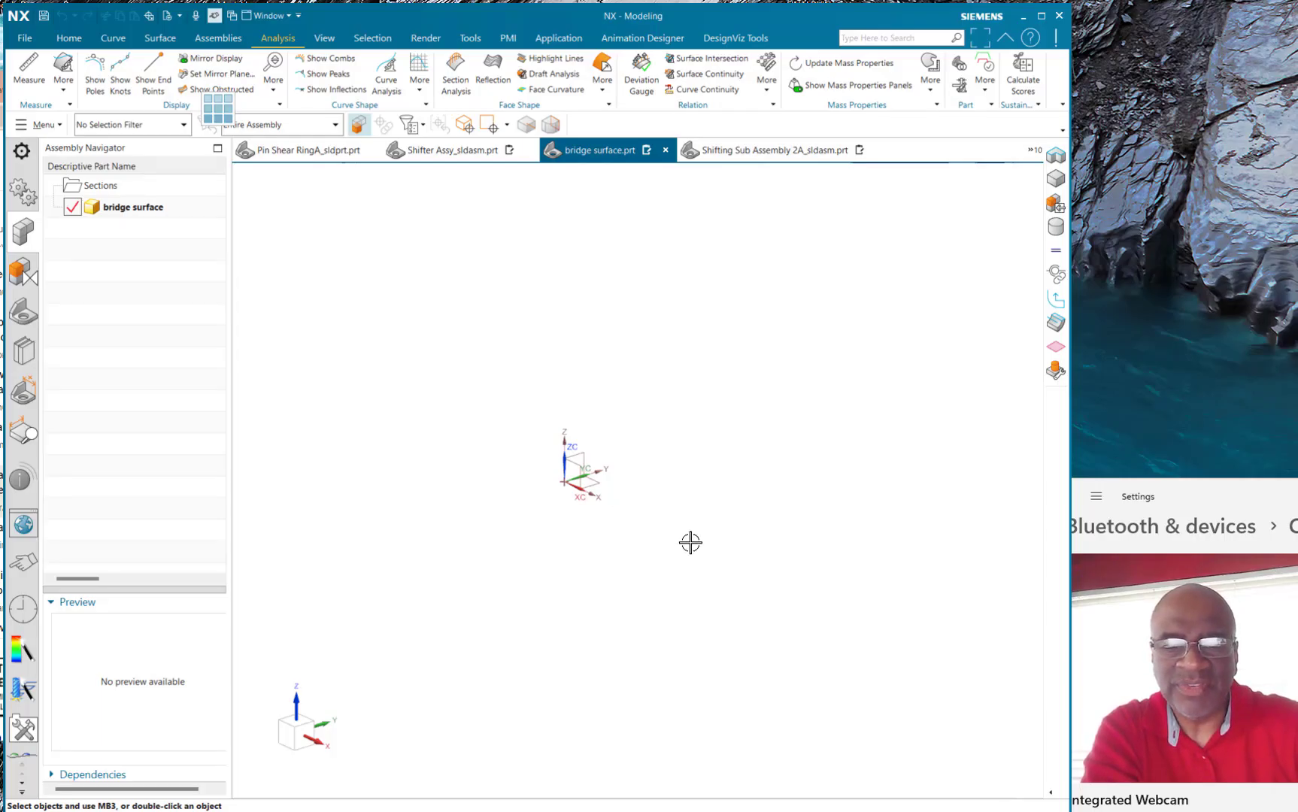
# Step: Orbit the empty bridge surface part to look straight down on the XY plane
pyautogui.moveTo(717, 460); pyautogui.dragTo(722, 518, button='middle')
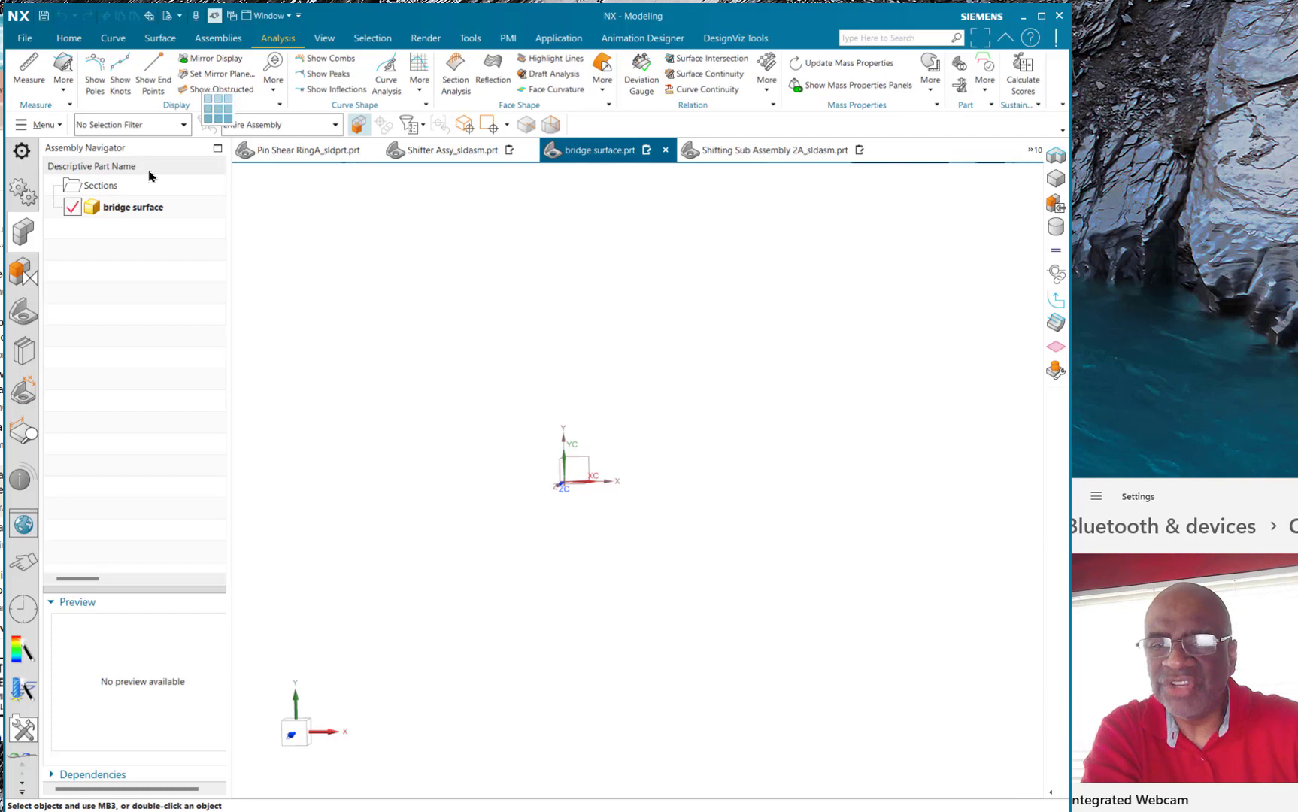
# Step: Start a sketch on the XY plane and draw a line rising up-right from the origin
pyautogui.click(69, 37)
pyautogui.click(57, 64)
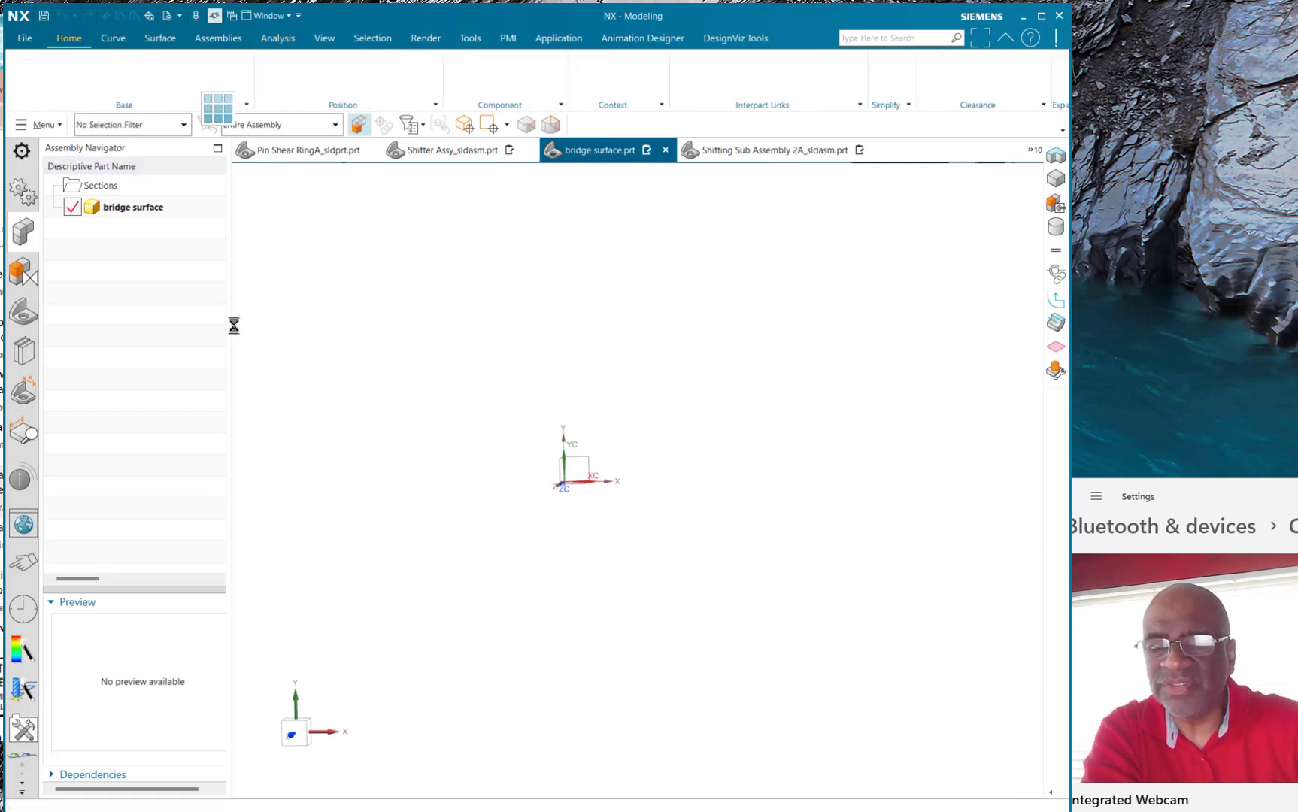
pyautogui.click(588, 460)
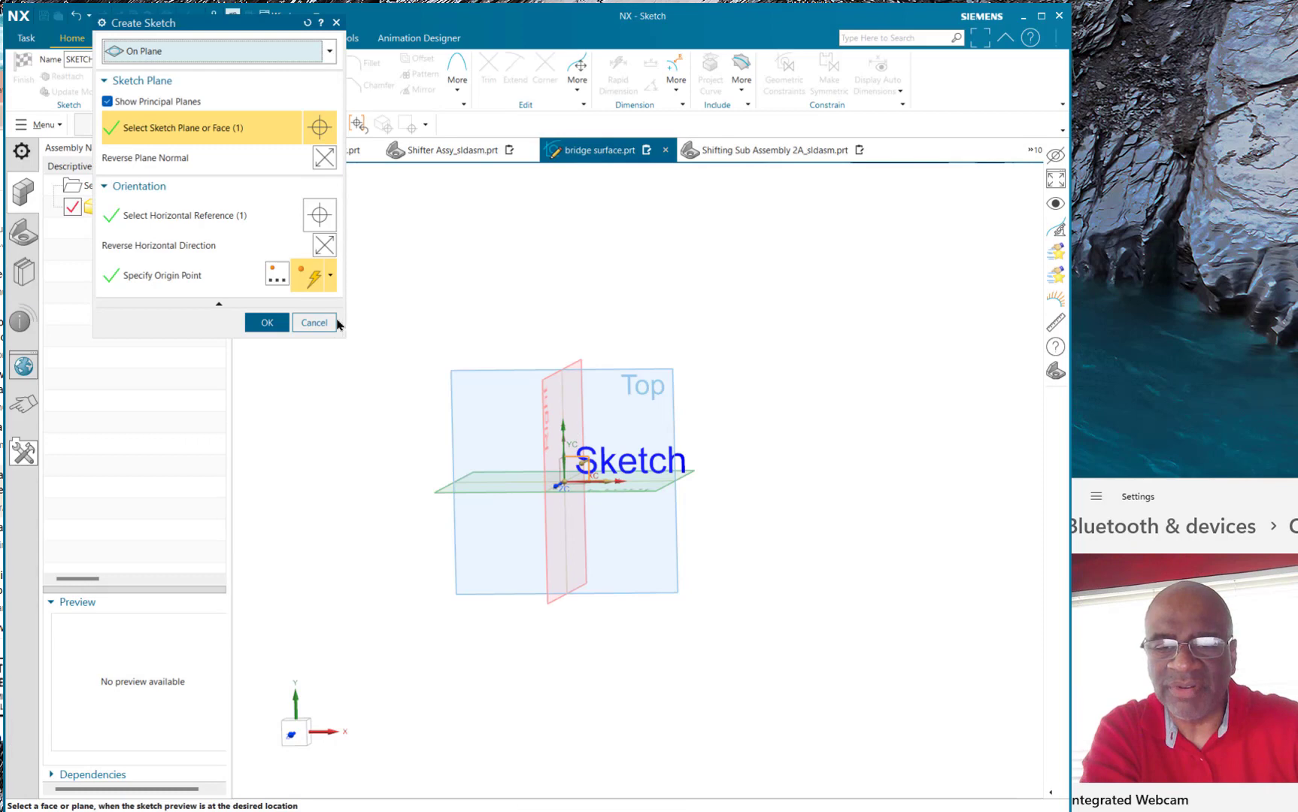
pyautogui.click(264, 322)
pyautogui.moveTo(640, 339)
pyautogui.keyDown('shift'); pyautogui.mouseDown(button='middle')
pyautogui.moveTo(284, 460)
pyautogui.moveTo(330, 449)
pyautogui.mouseUp(button='middle'); pyautogui.keyUp('shift')
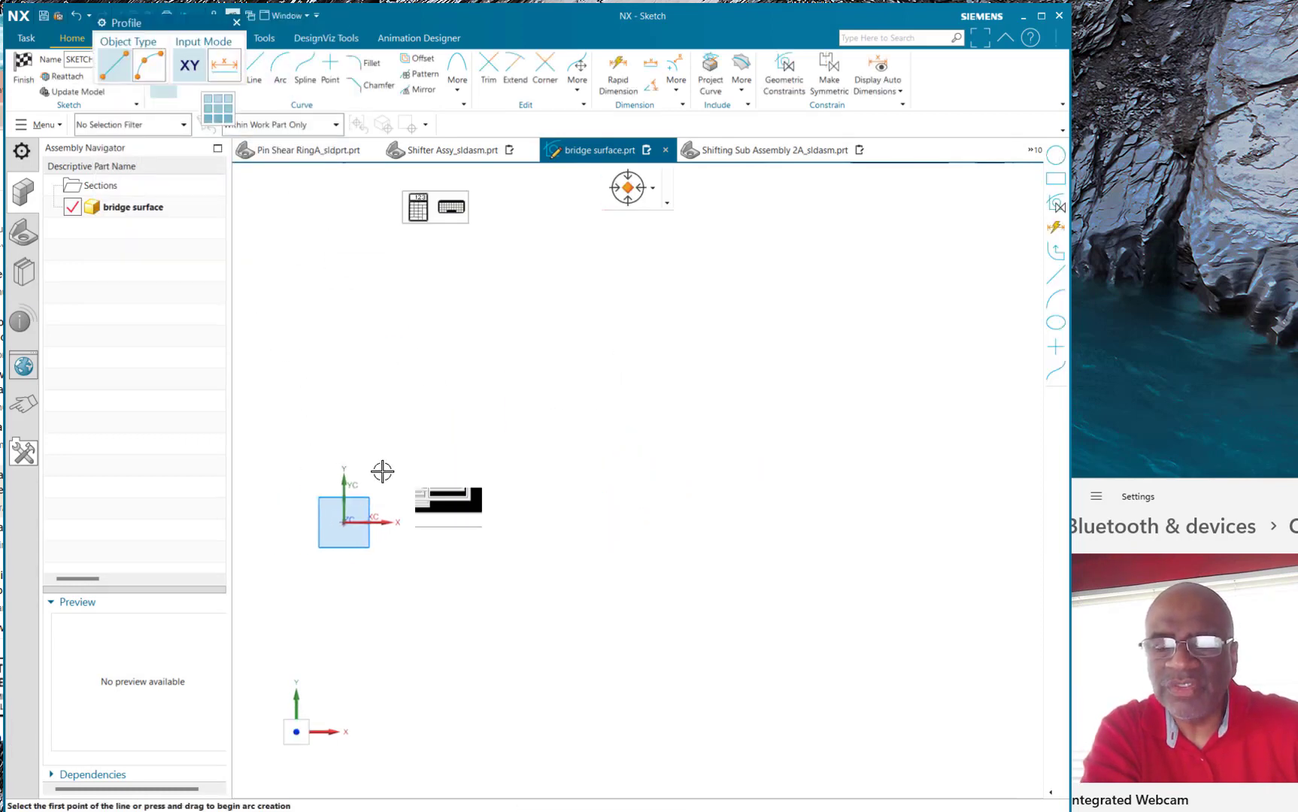
pyautogui.click(344, 521)
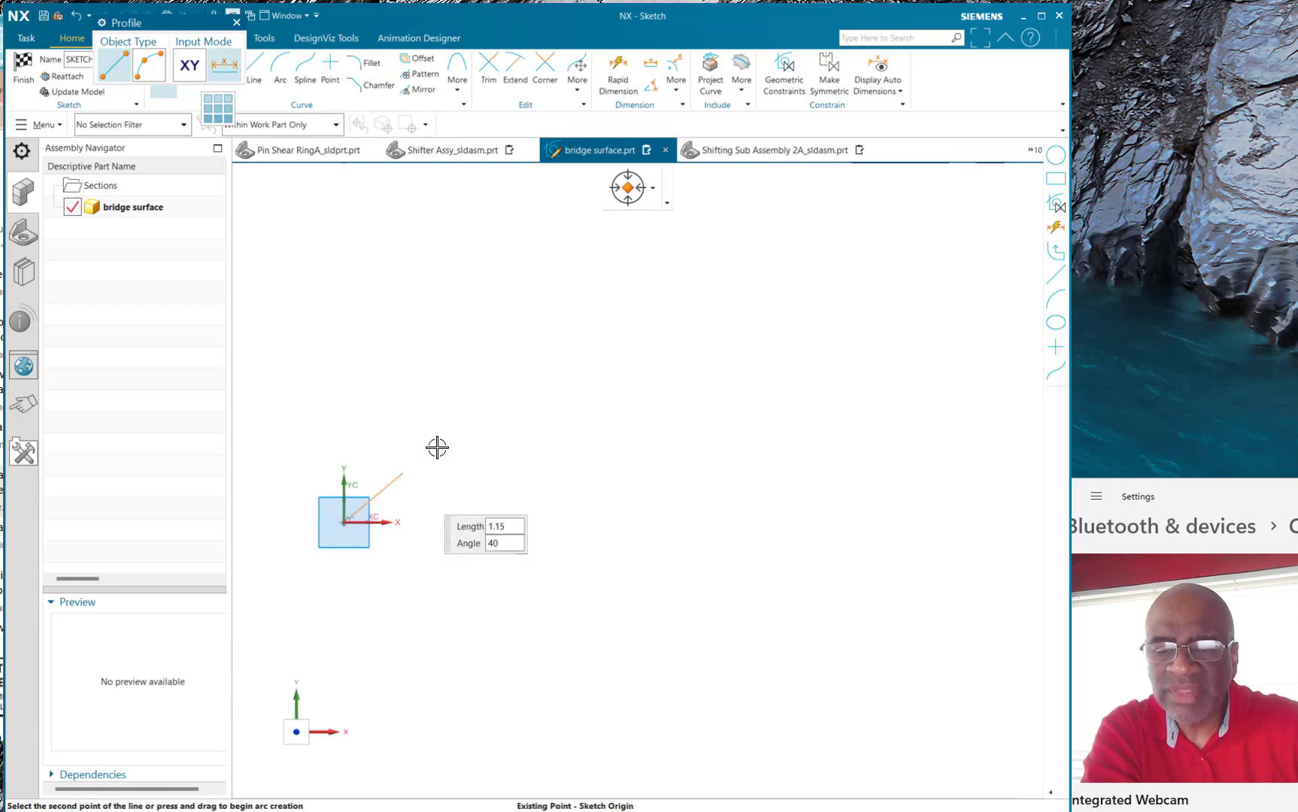
pyautogui.click(501, 347)
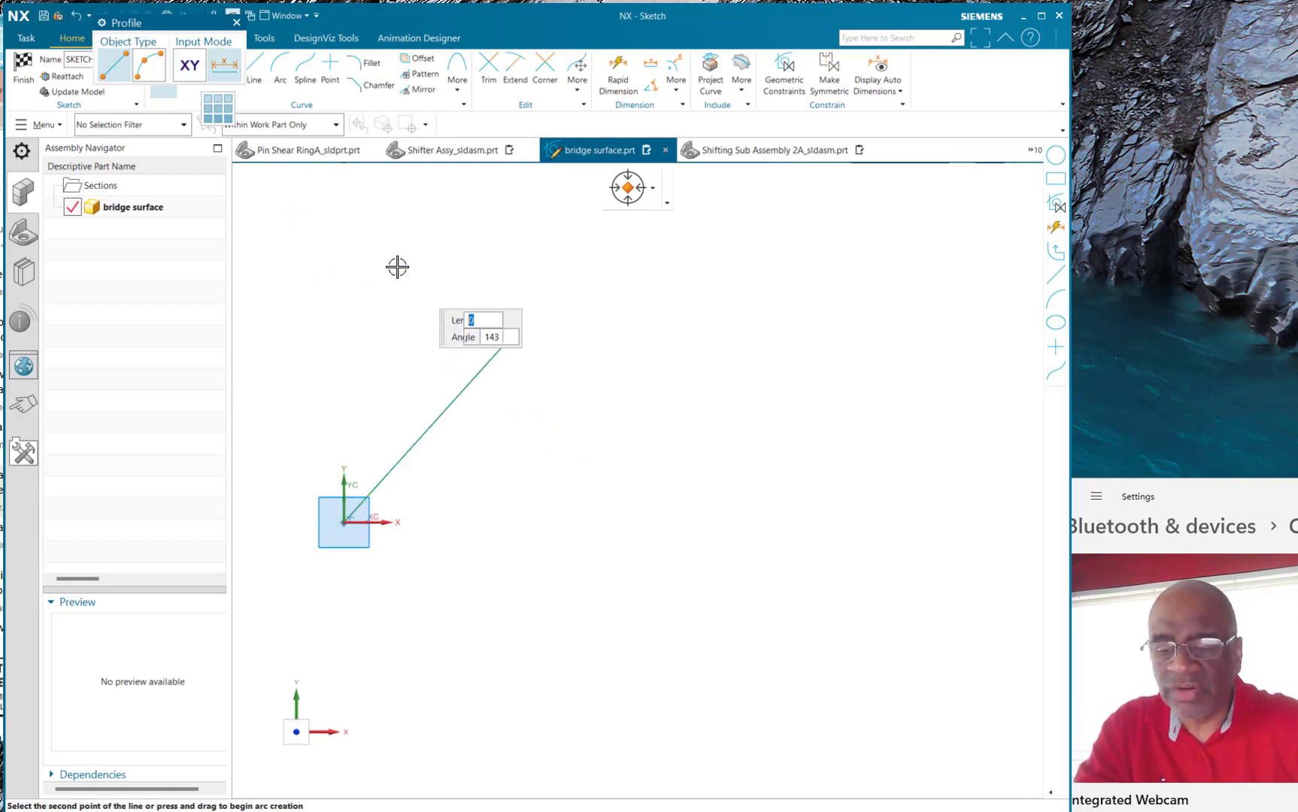
pyautogui.press('Escape')
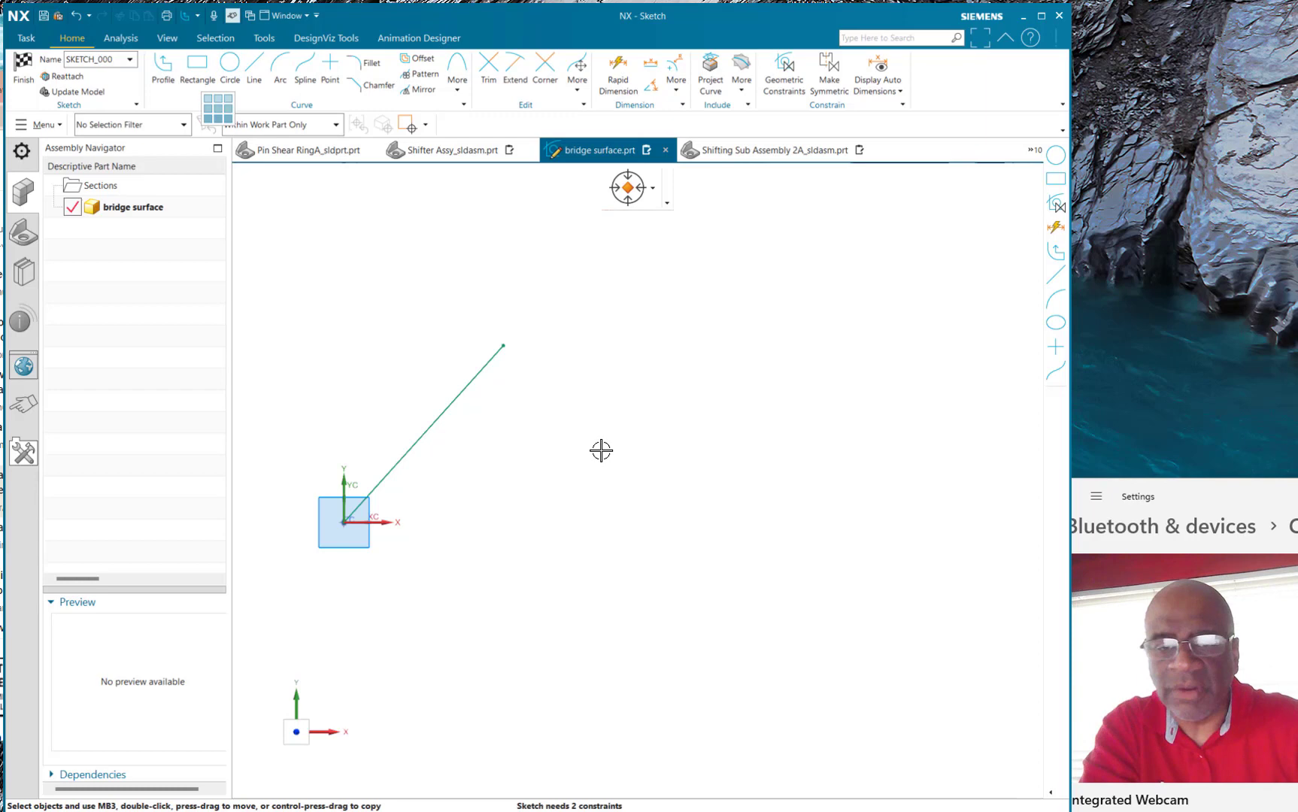
# Step: Add a three-point arc to the right of the line, curving down to the lower right
pyautogui.click(279, 66)
pyautogui.click(686, 339)
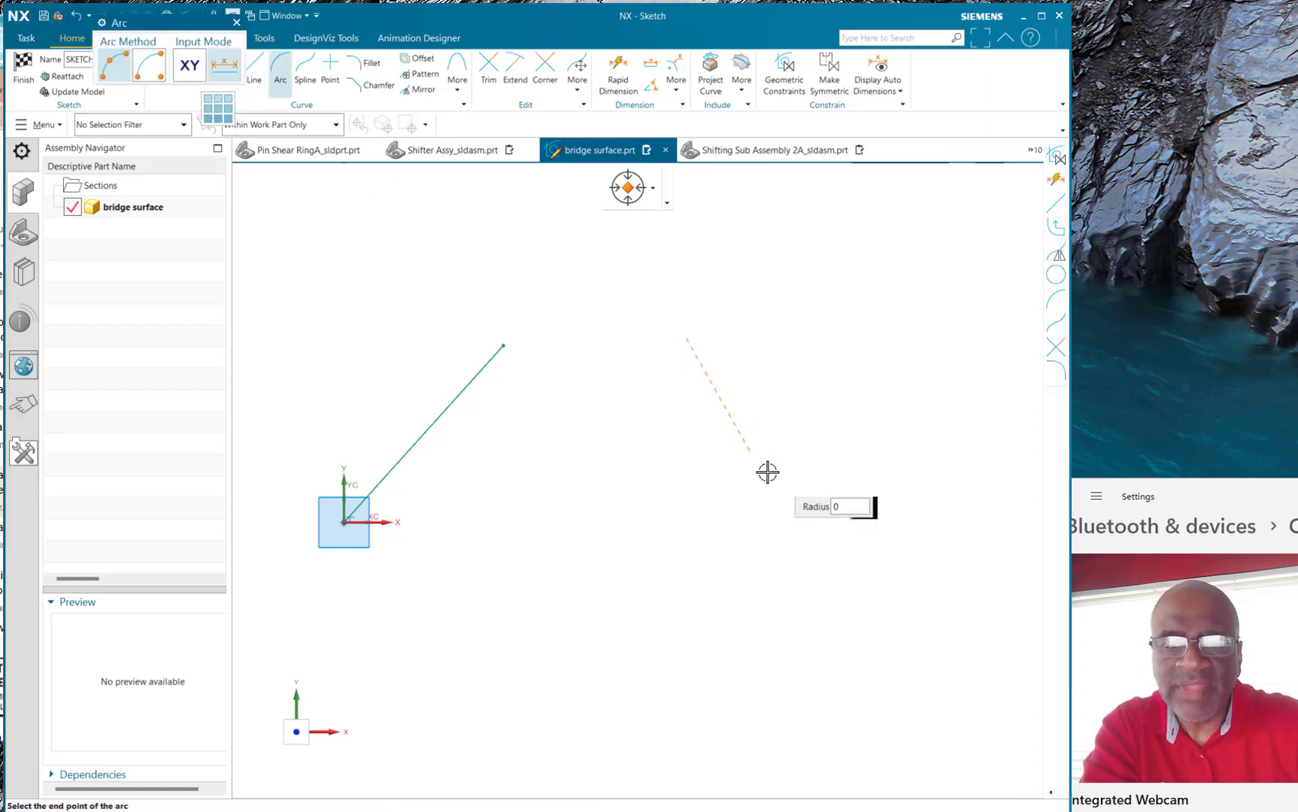
pyautogui.click(817, 535)
pyautogui.click(759, 499)
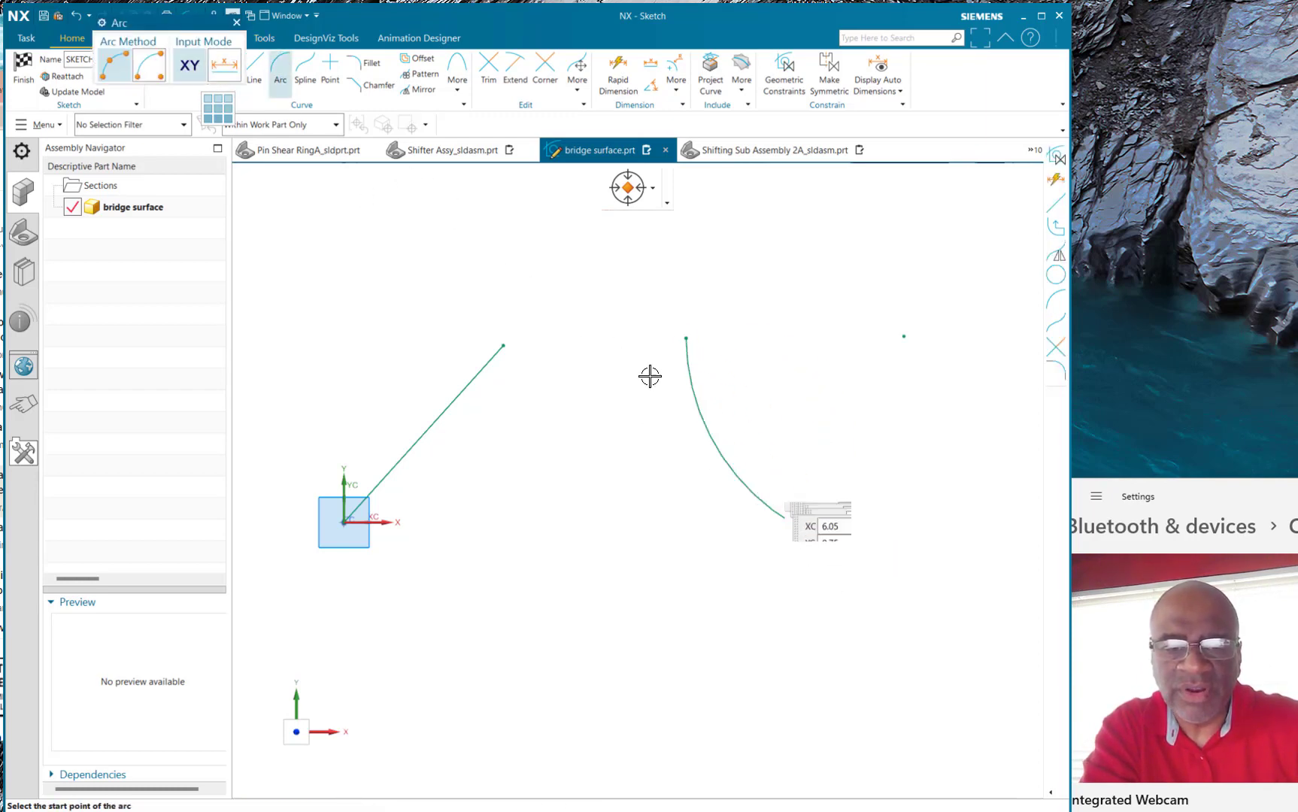
# Step: Finish the sketch and pan so the line and arc sit centred in view
pyautogui.click(29, 76)
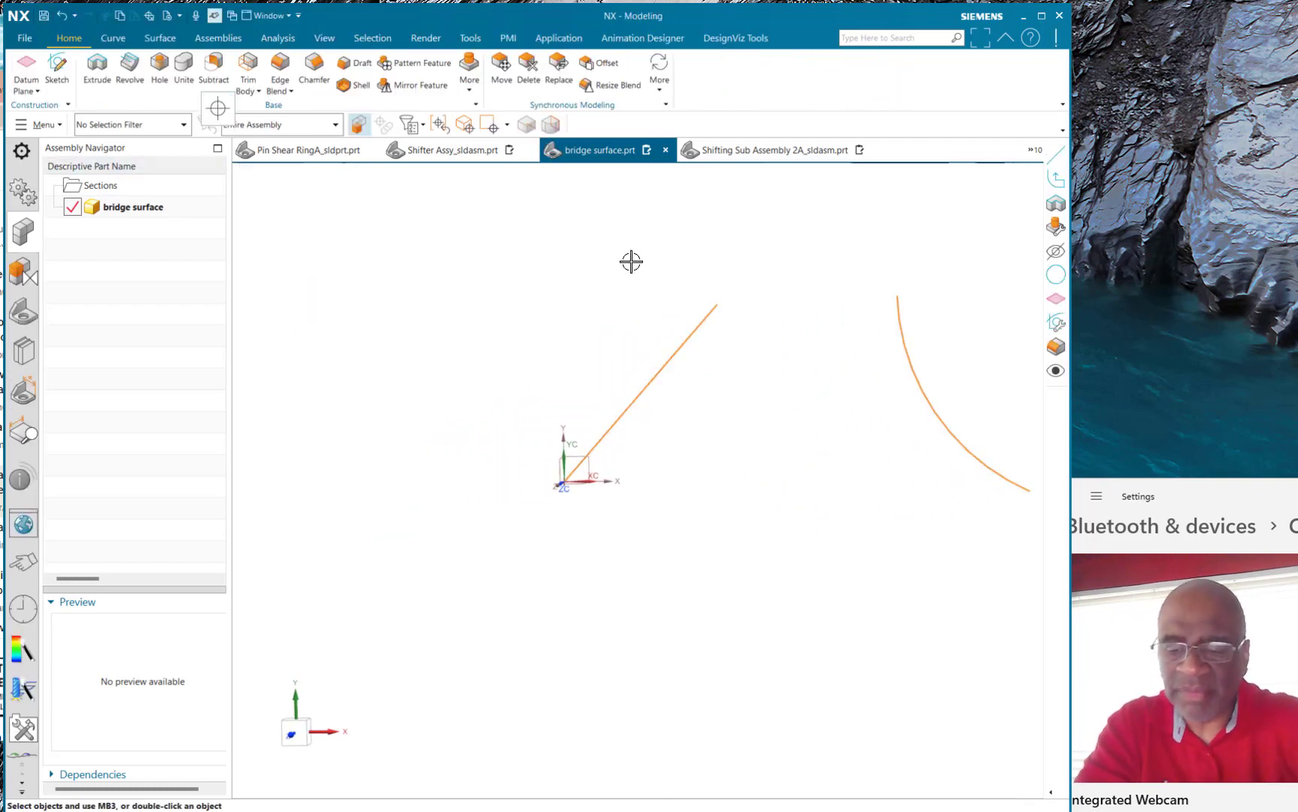
pyautogui.keyDown('shift'); pyautogui.moveTo(611, 292); pyautogui.dragTo(422, 347, button='middle'); pyautogui.keyUp('shift')
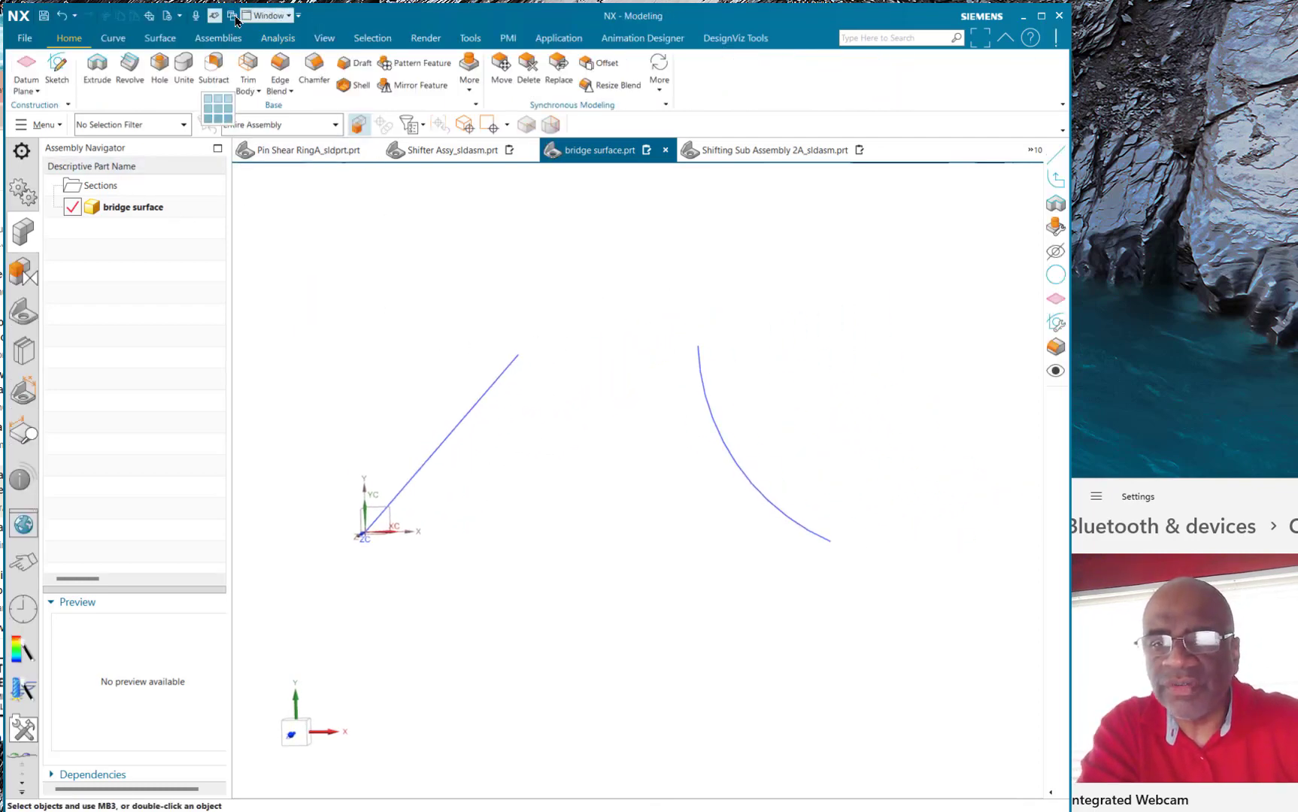
pyautogui.click(113, 38)
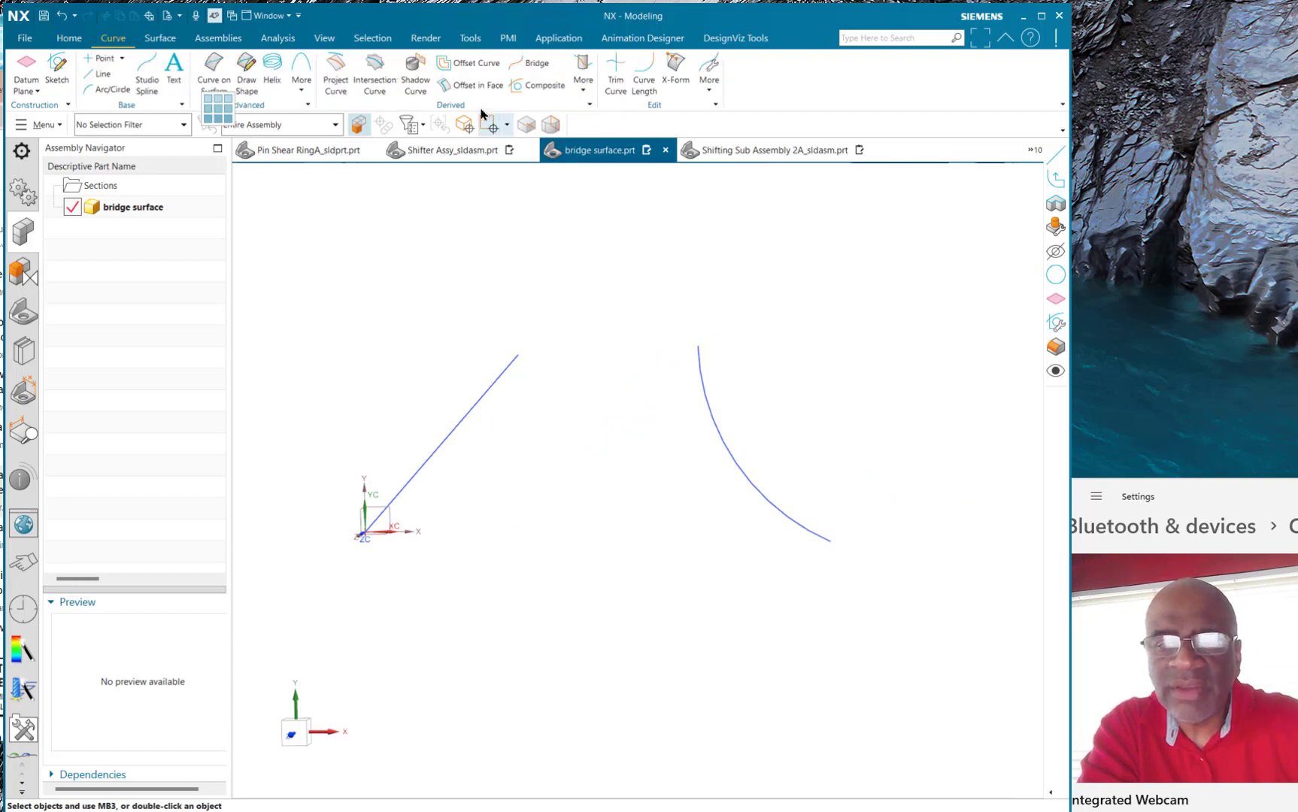
# Step: Open Bridge Curve with G3 (Flow) continuity at start and end, tangent magnitudes 1 and 1
pyautogui.click(530, 63)
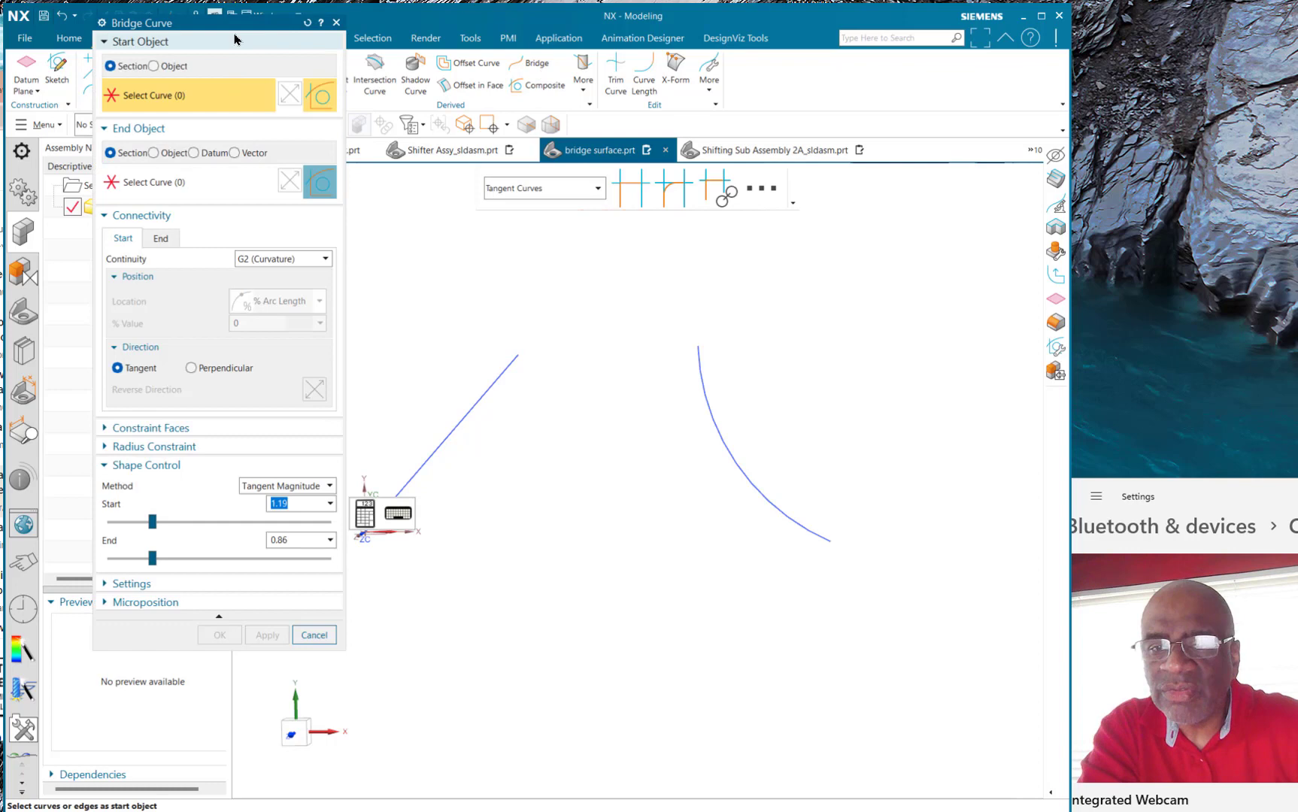
pyautogui.moveTo(255, 40); pyautogui.dragTo(451, 145)
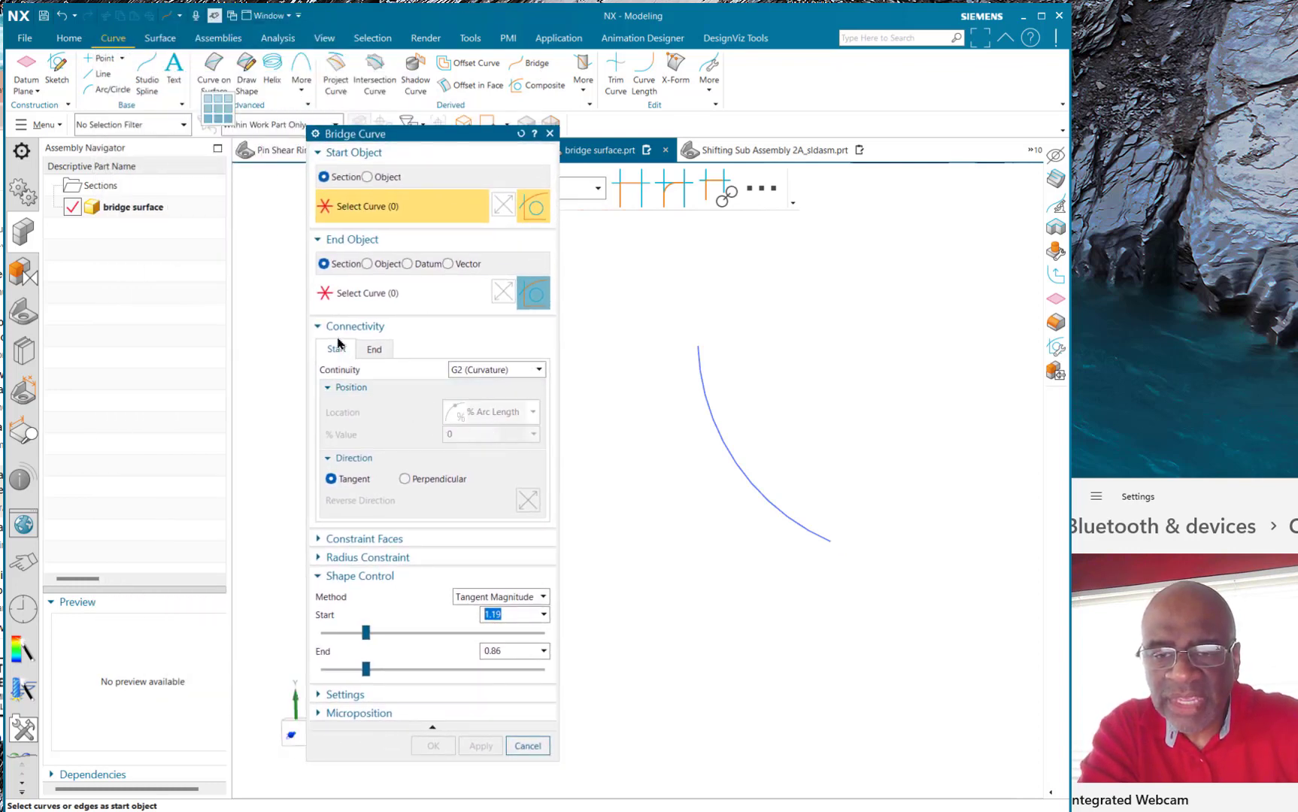
pyautogui.click(509, 370)
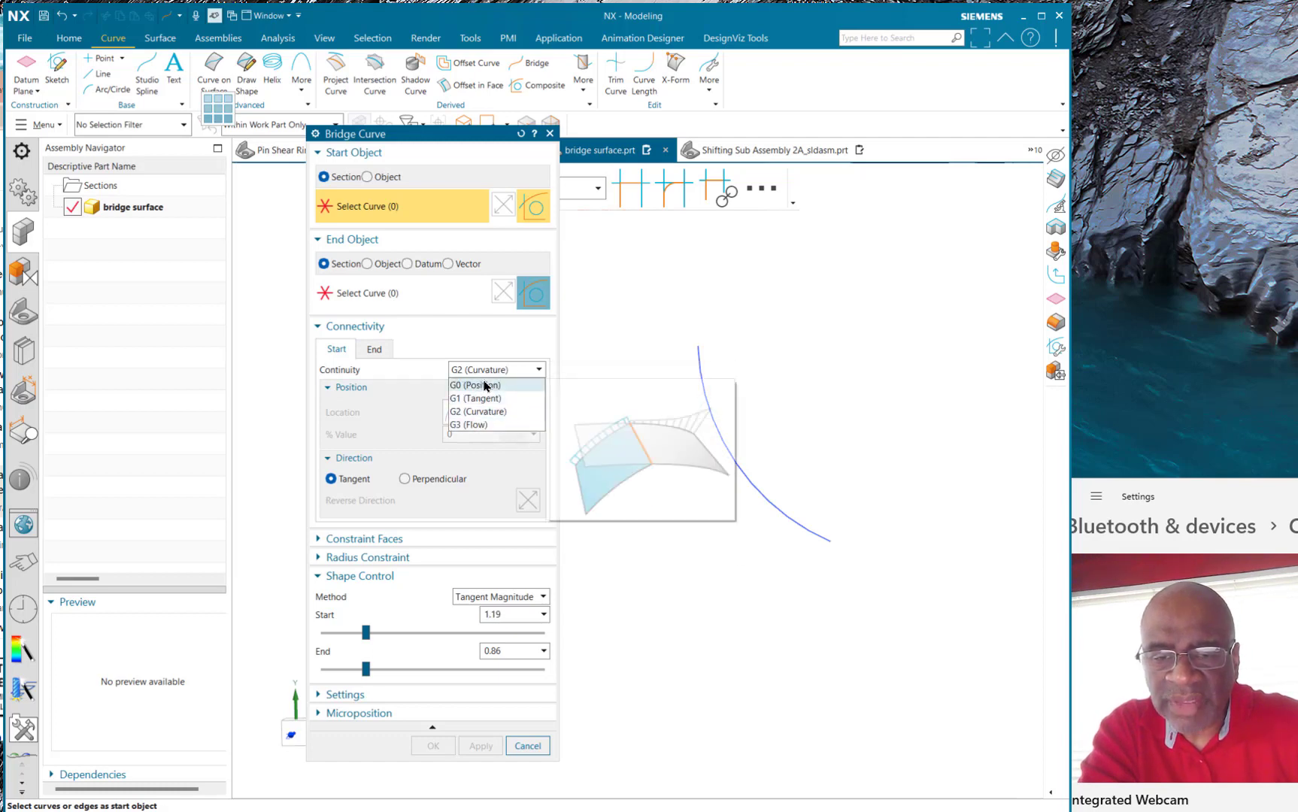
pyautogui.click(465, 425)
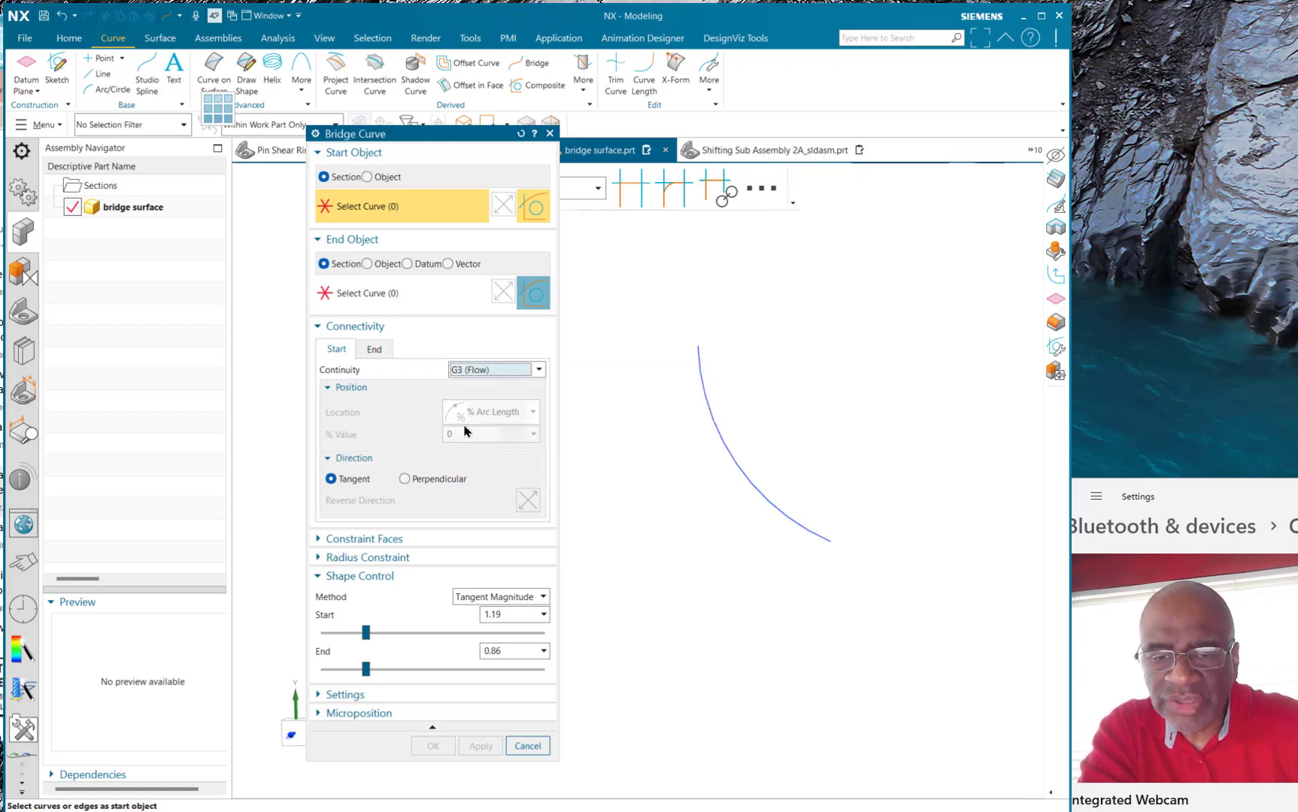
pyautogui.click(373, 351)
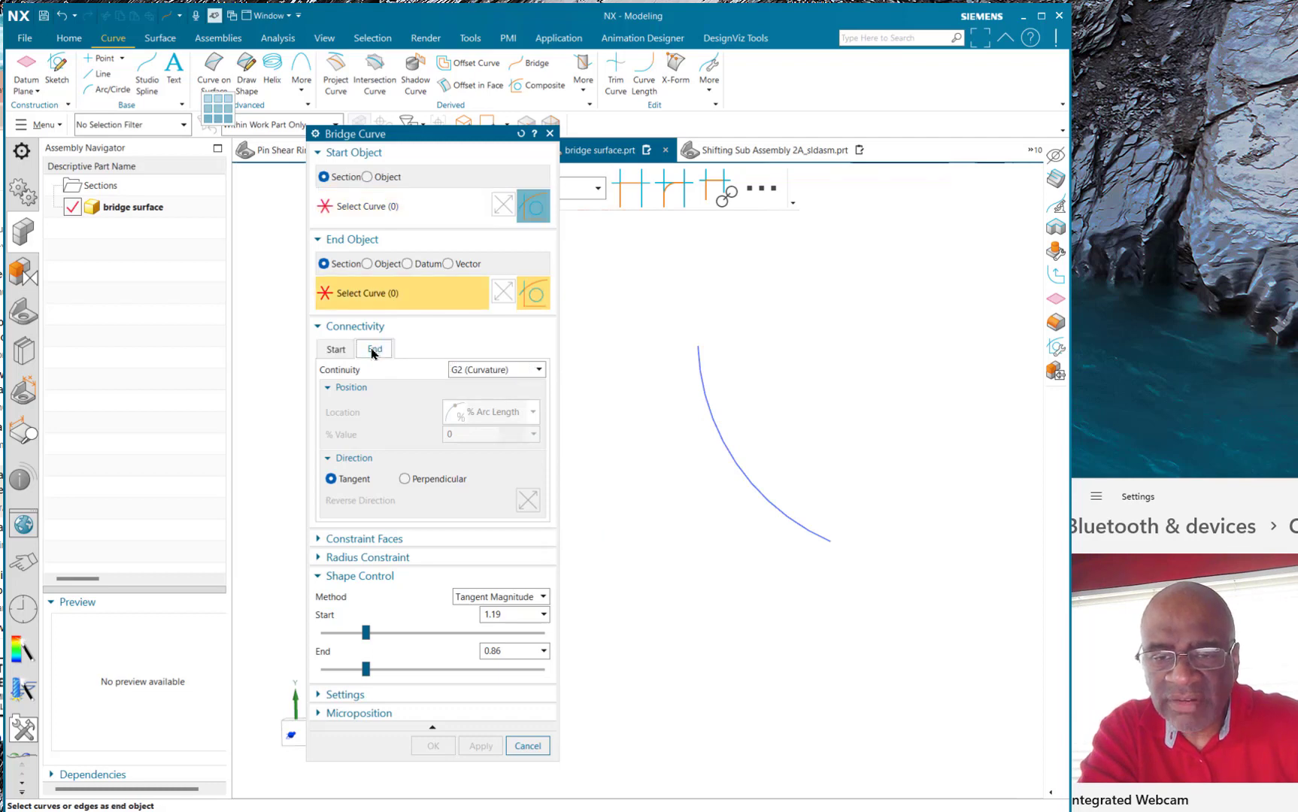
pyautogui.click(503, 372)
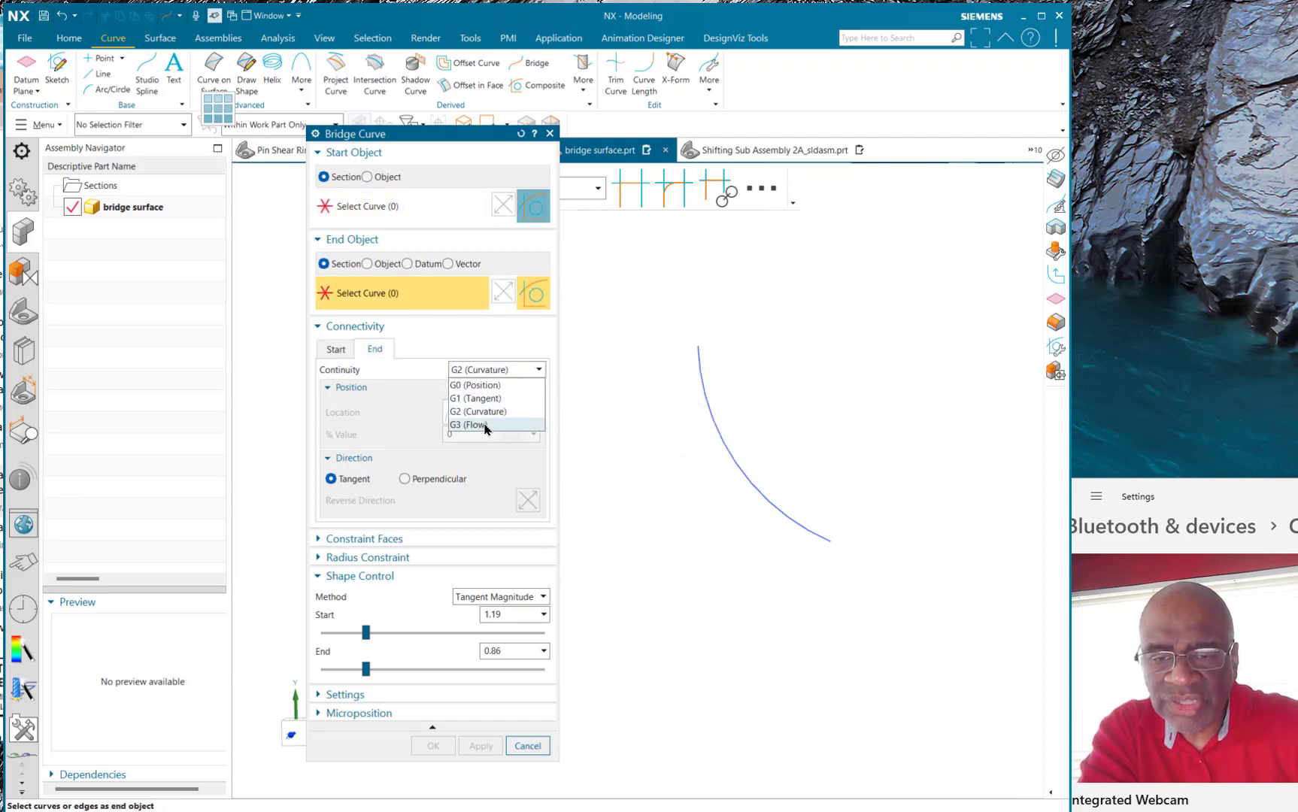
pyautogui.click(485, 426)
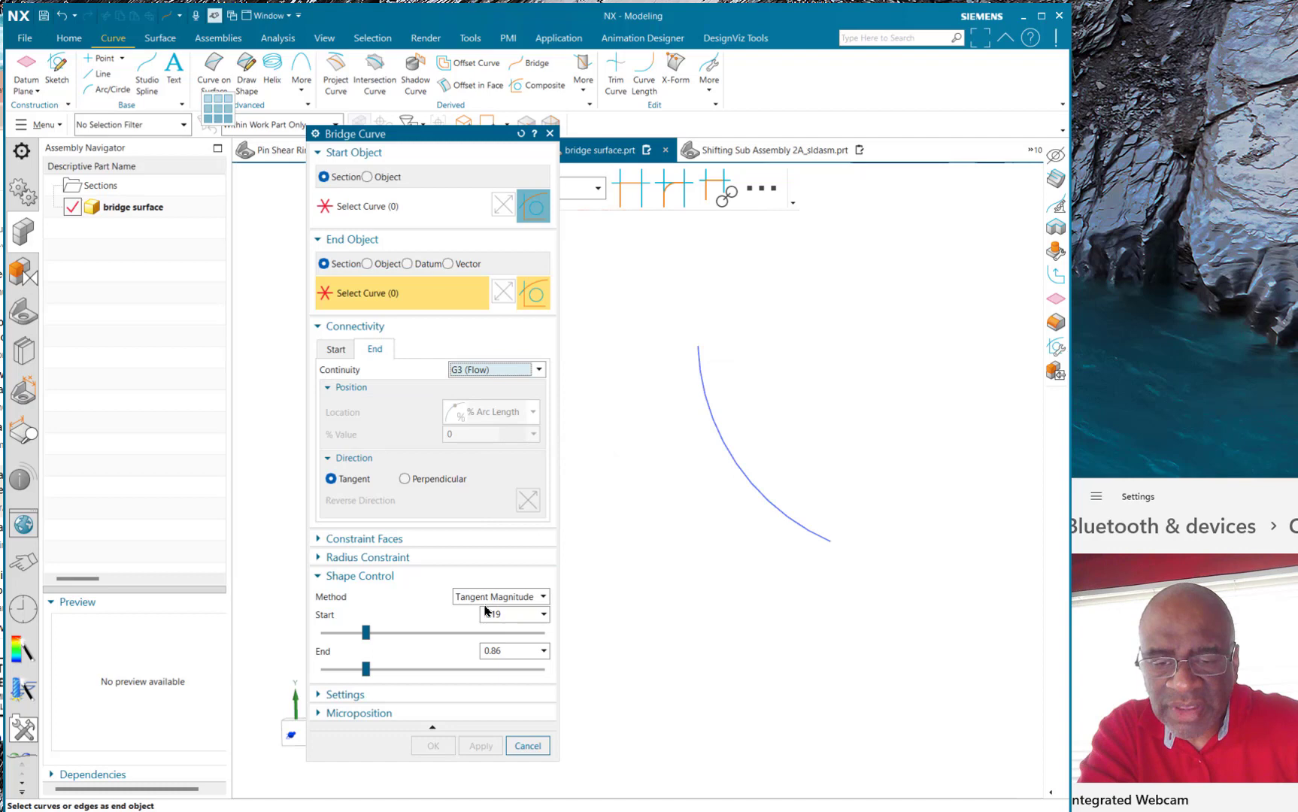
pyautogui.click(513, 615)
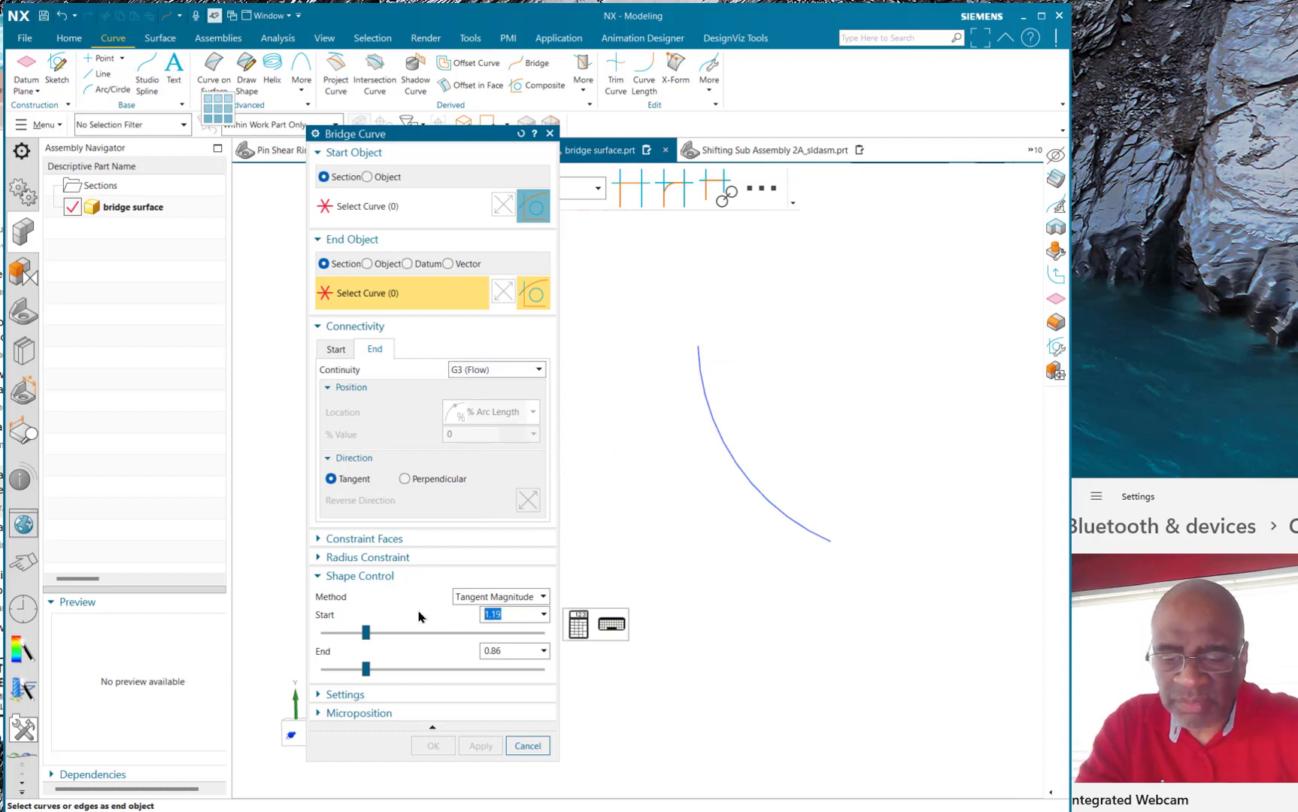
pyautogui.click(507, 650)
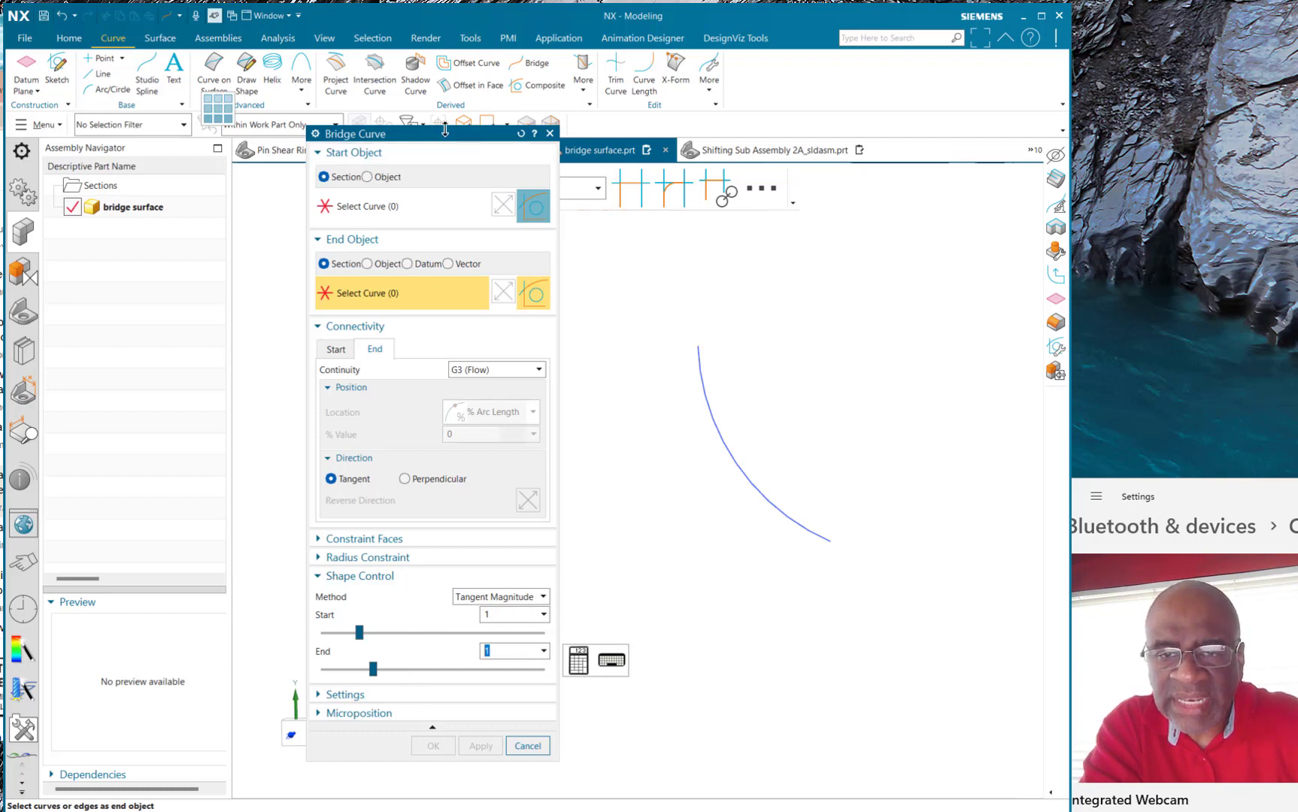
pyautogui.moveTo(446, 137); pyautogui.dragTo(302, 149)
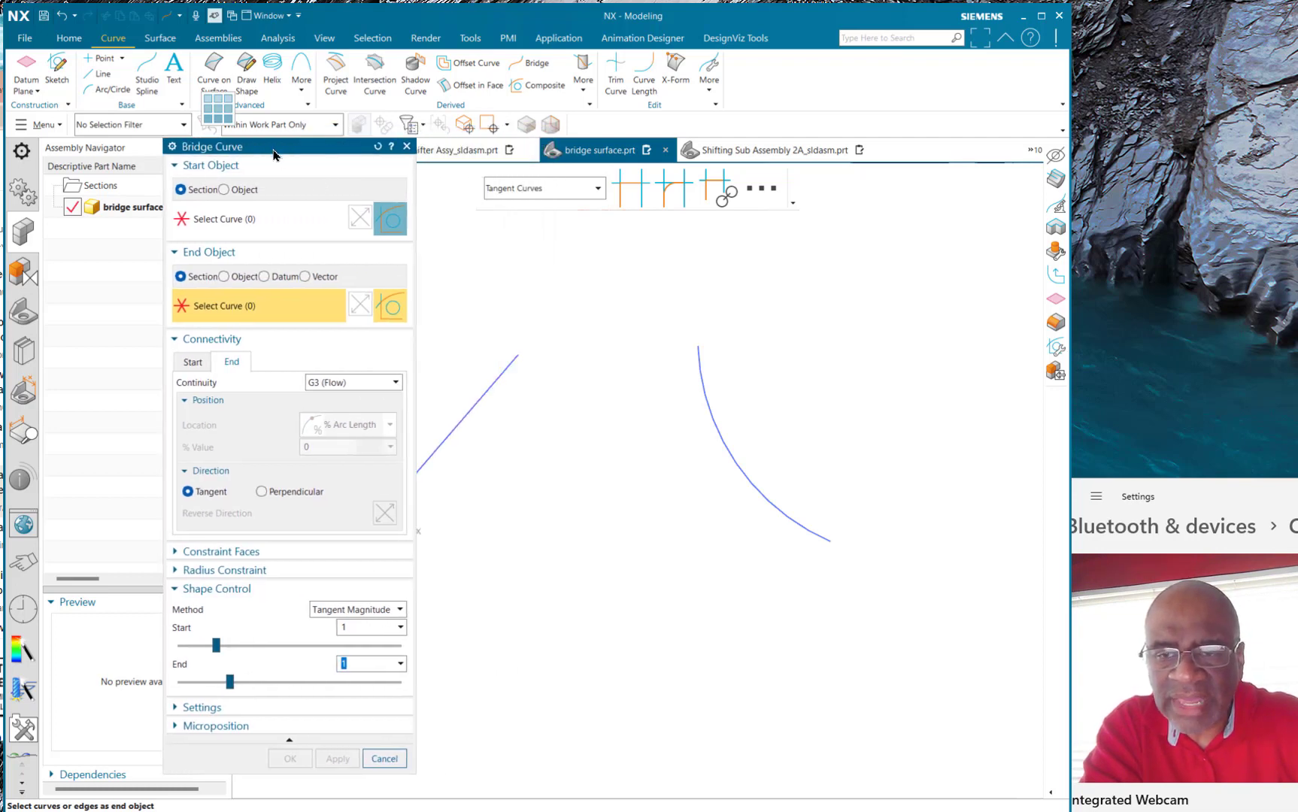
# Step: Bridge from the line's upper end to the arc's top end, raising start tangent magnitude to 1.9
pyautogui.click(218, 223)
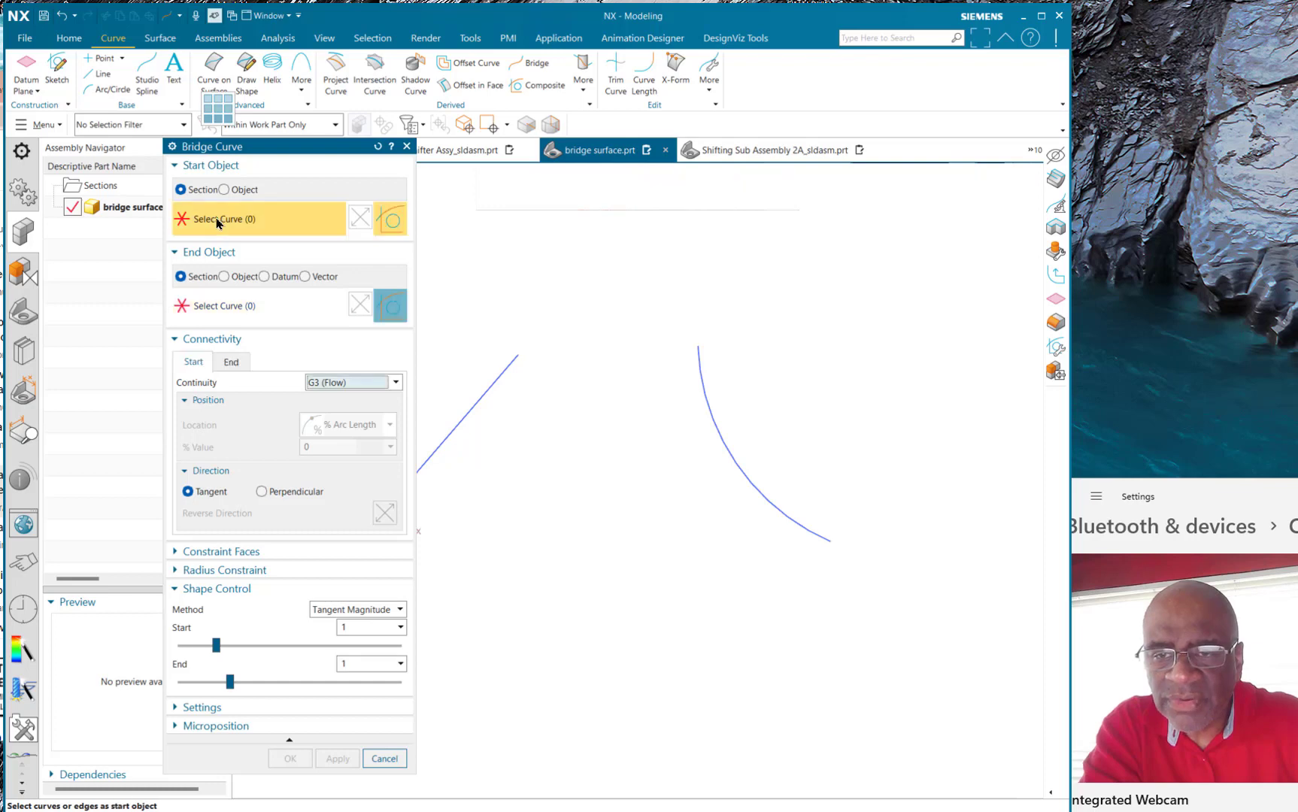
pyautogui.click(518, 350)
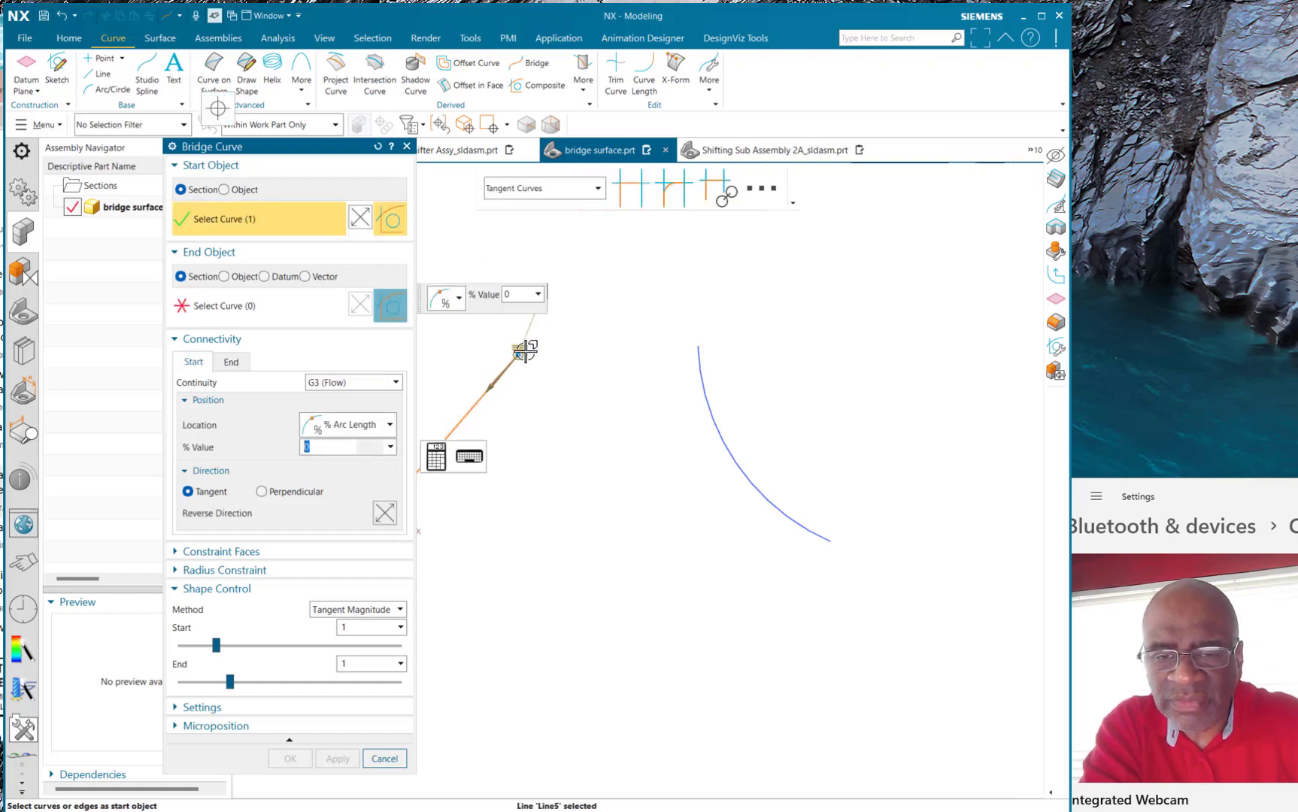
pyautogui.click(226, 306)
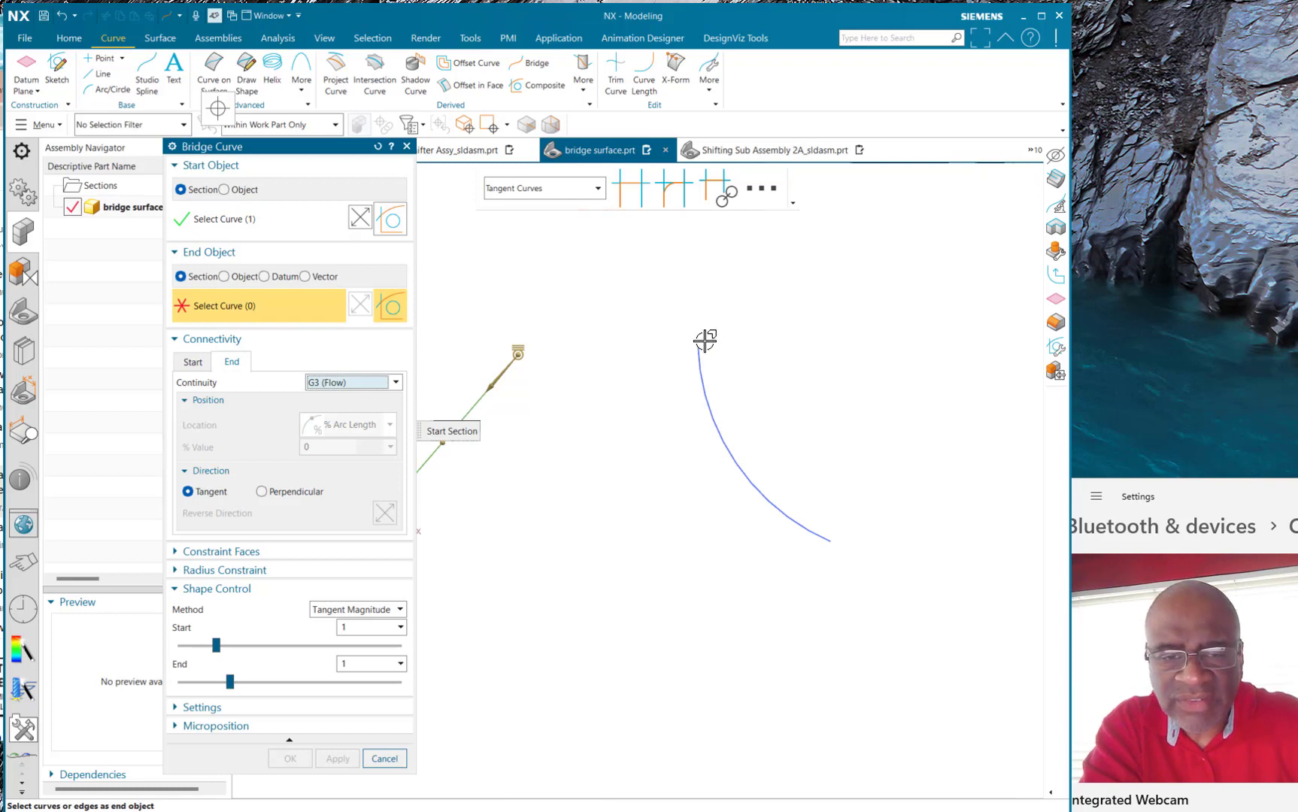
pyautogui.click(699, 345)
pyautogui.scroll(3, 617, 374)
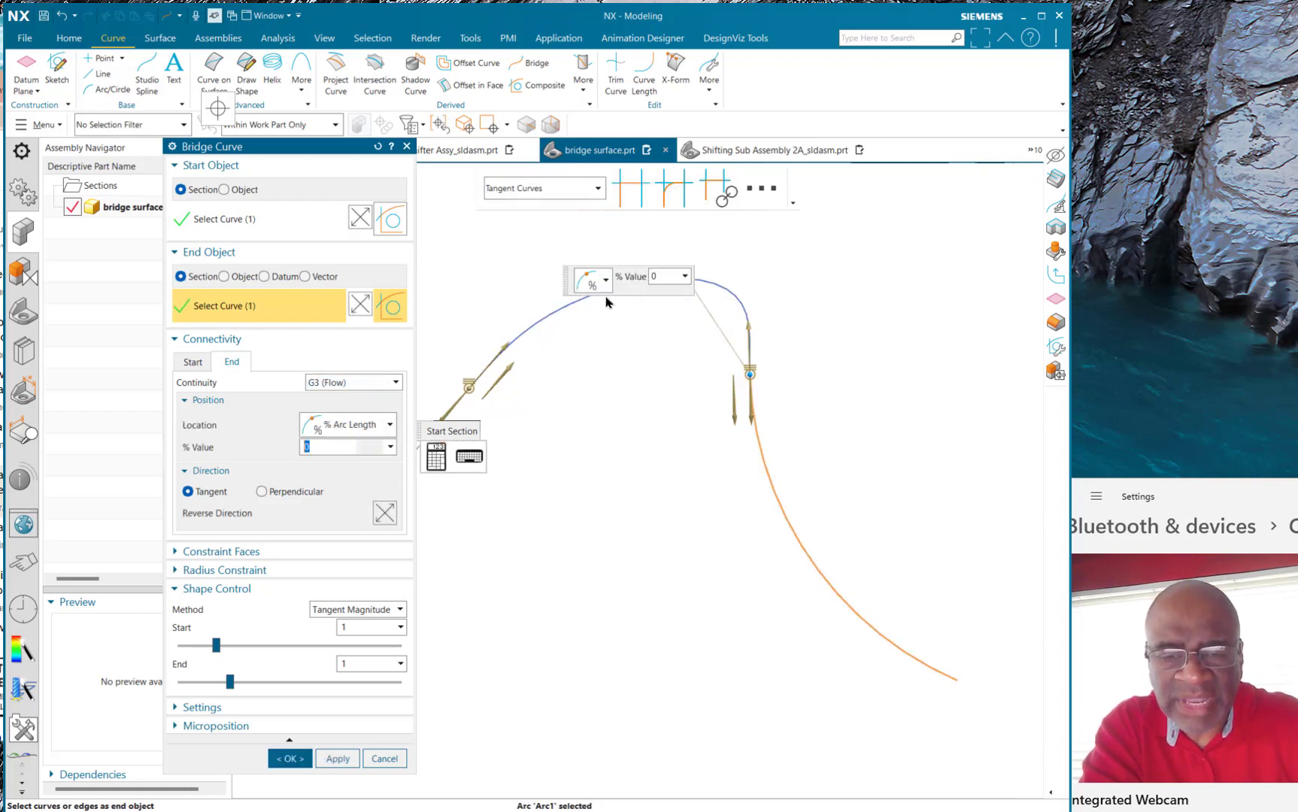
pyautogui.keyDown('shift'); pyautogui.moveTo(617, 376); pyautogui.dragTo(742, 442, button='middle'); pyautogui.keyUp('shift')
pyautogui.click(693, 374)
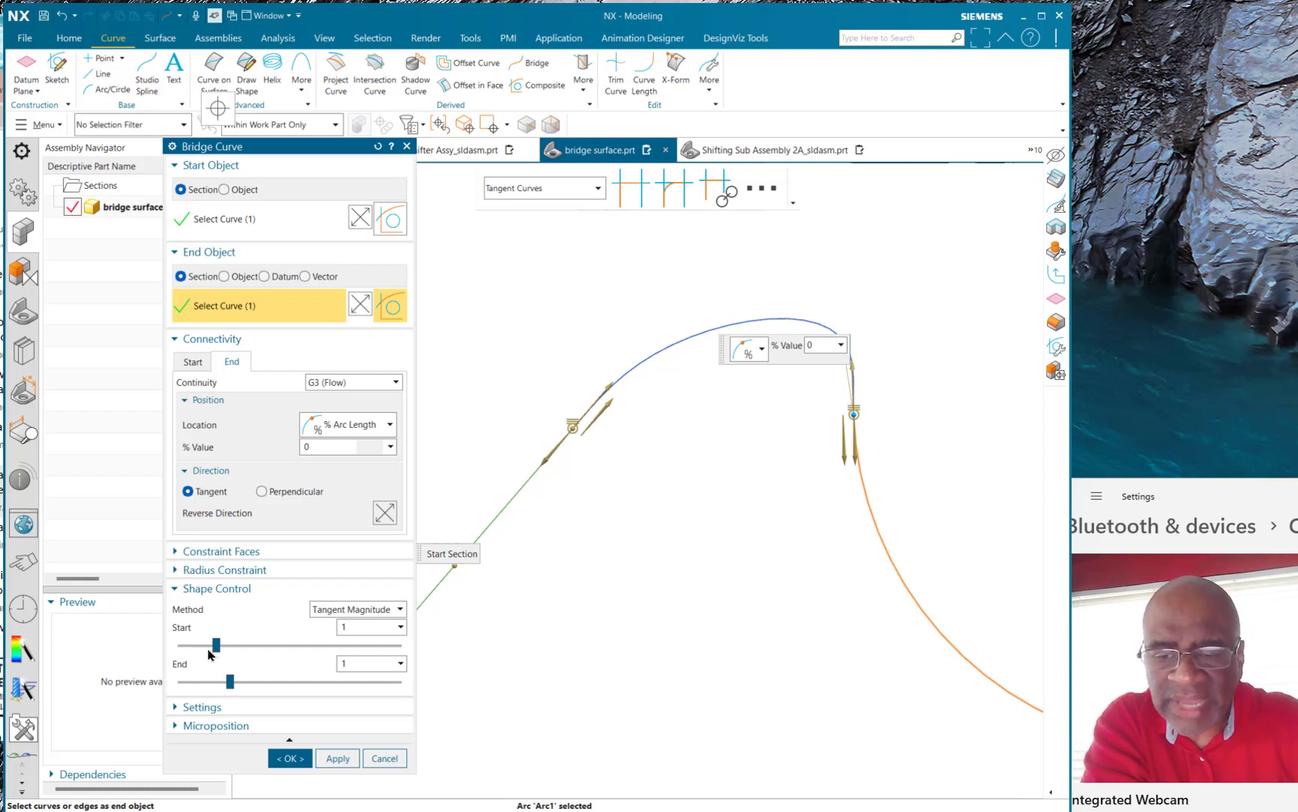
pyautogui.moveTo(218, 651); pyautogui.dragTo(249, 634)
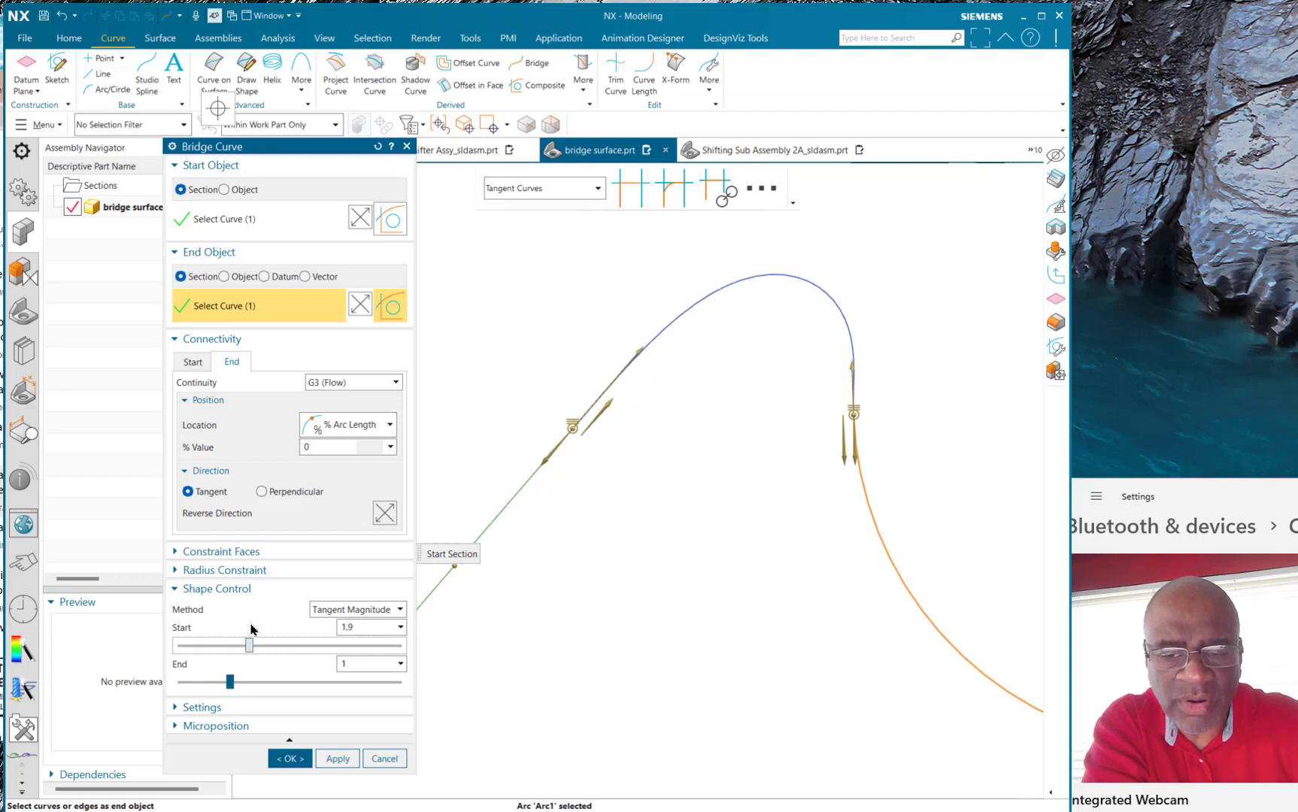
# Step: Create the bridge curve and zoom out to see the full line-bridge-arc profile
pyautogui.click(290, 756)
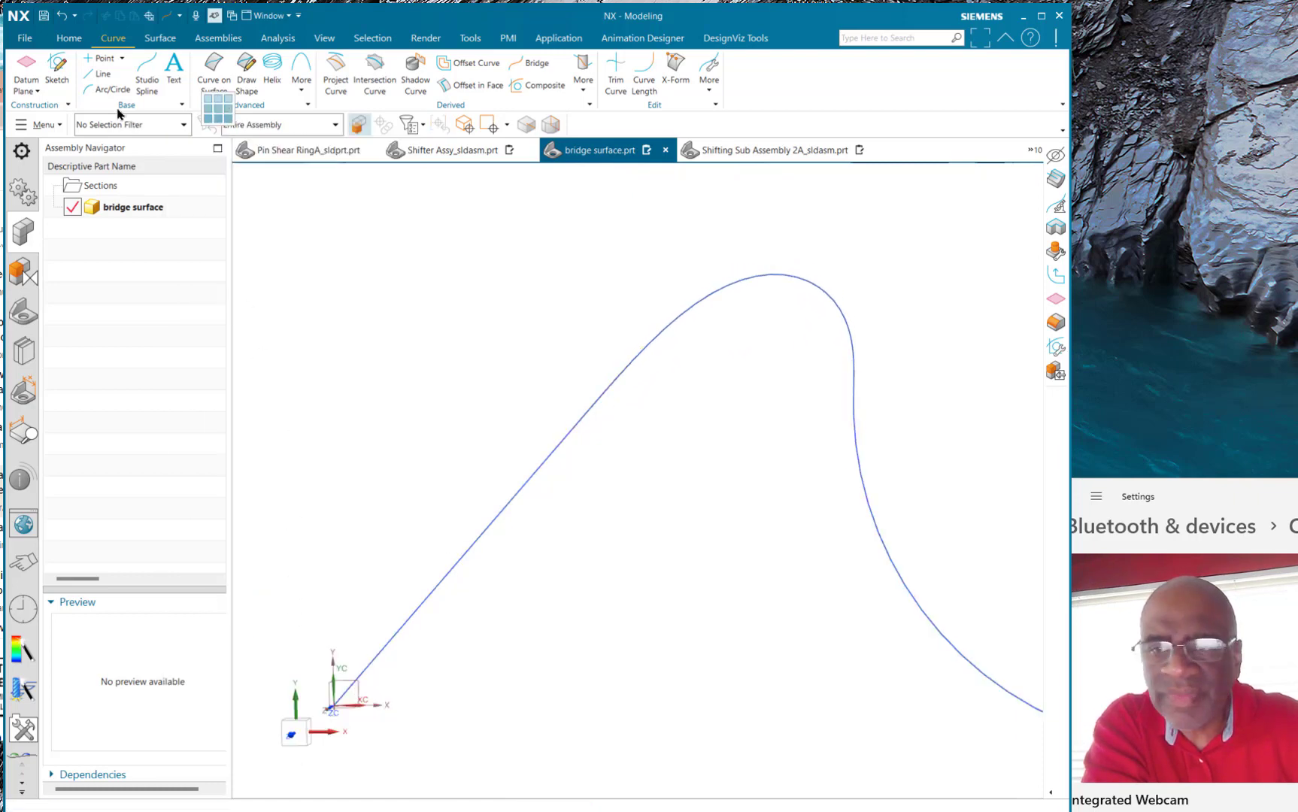
pyautogui.scroll(-1, 302, 377)
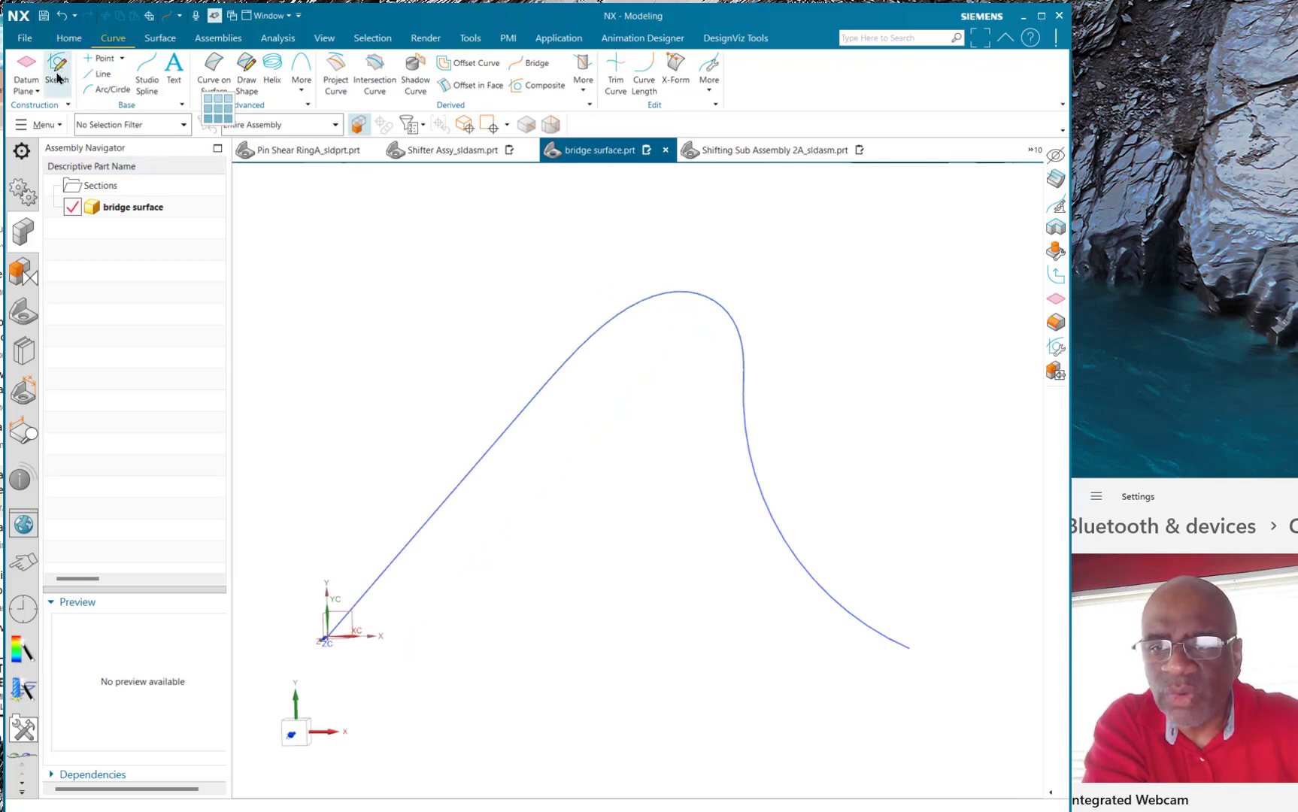
pyautogui.click(68, 37)
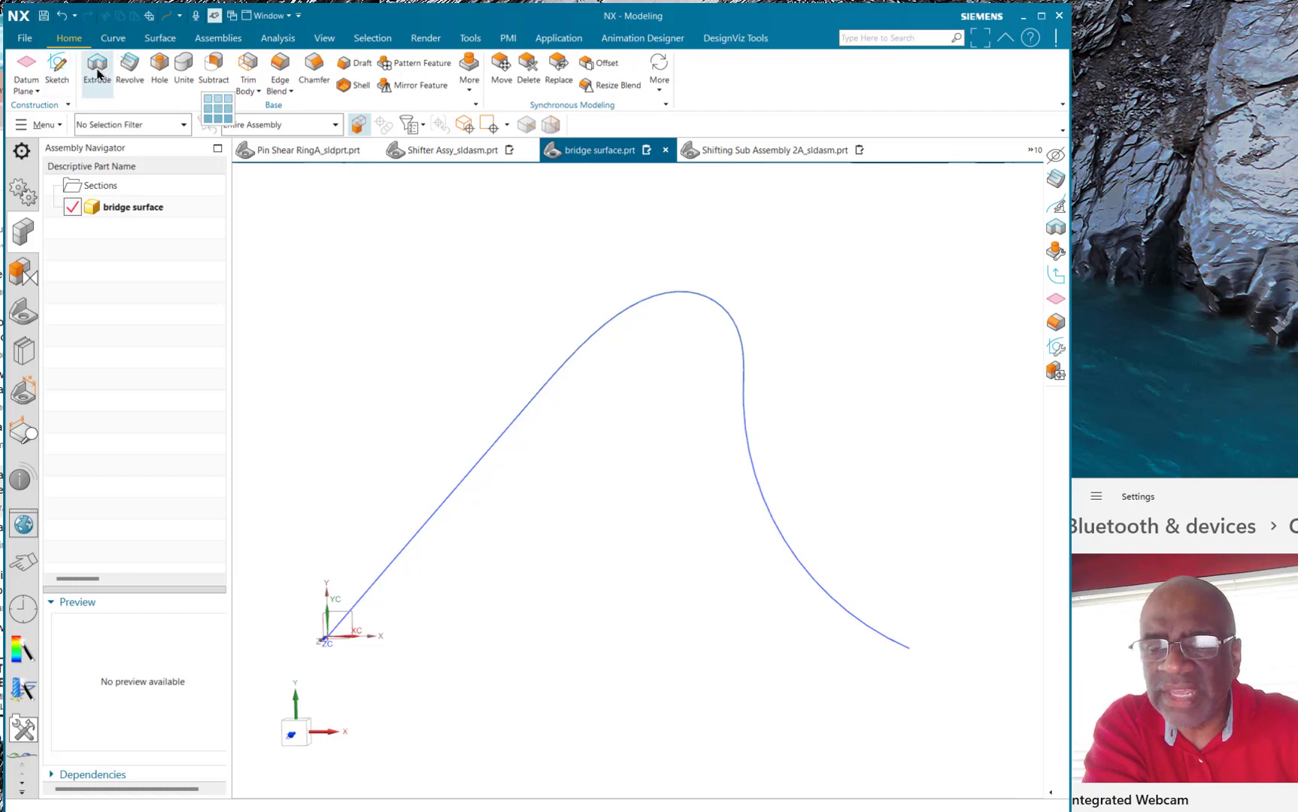
# Step: Extrude the connected line, bridge and arc, previewing an extent from -0.3 to 2.6 in
pyautogui.click(97, 64)
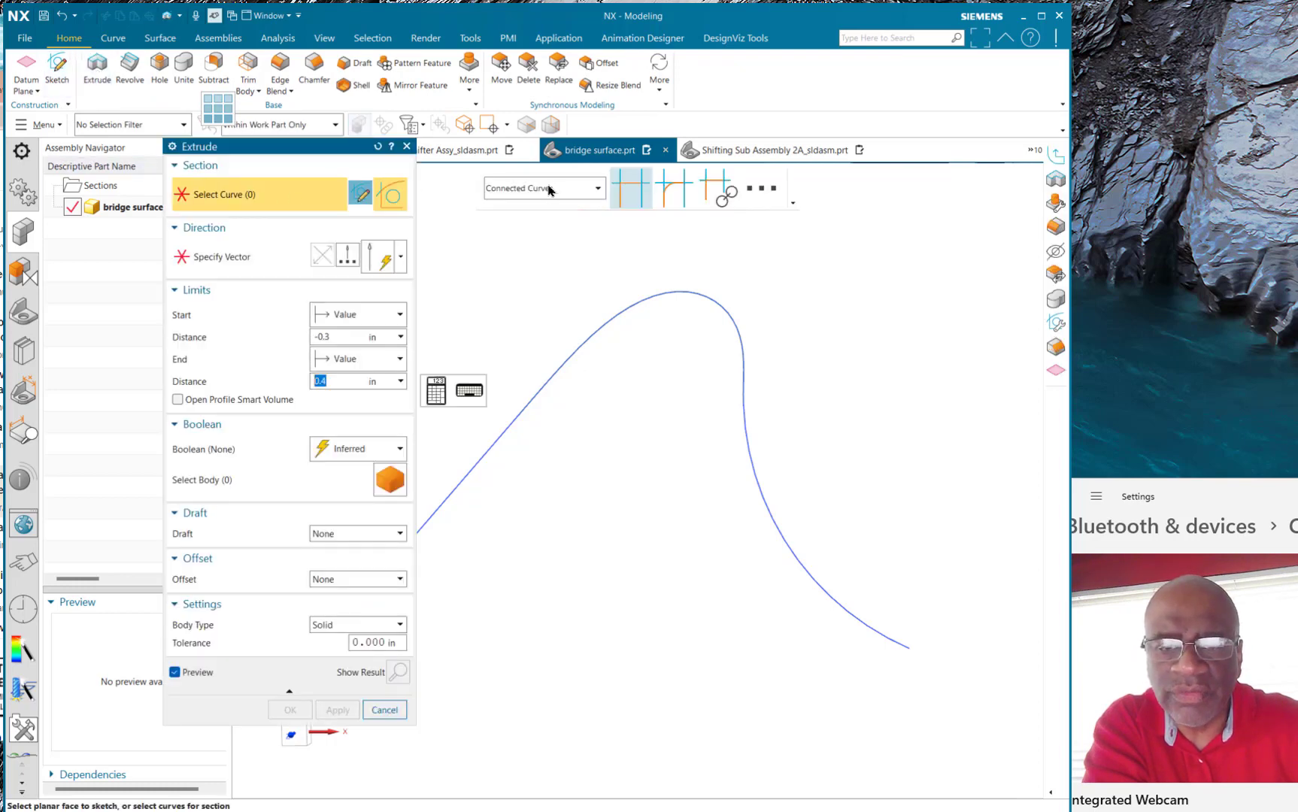
pyautogui.click(523, 436)
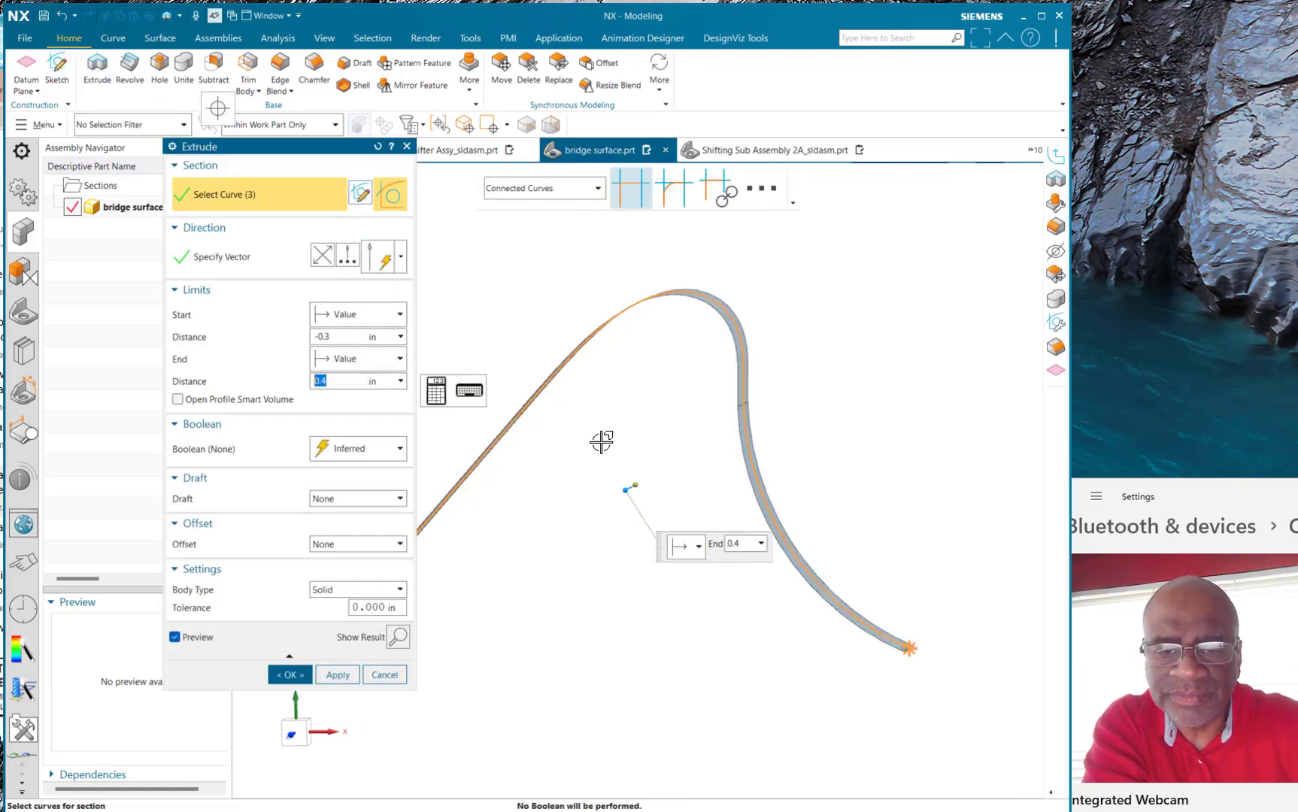
pyautogui.moveTo(630, 406); pyautogui.dragTo(667, 476, button='middle')
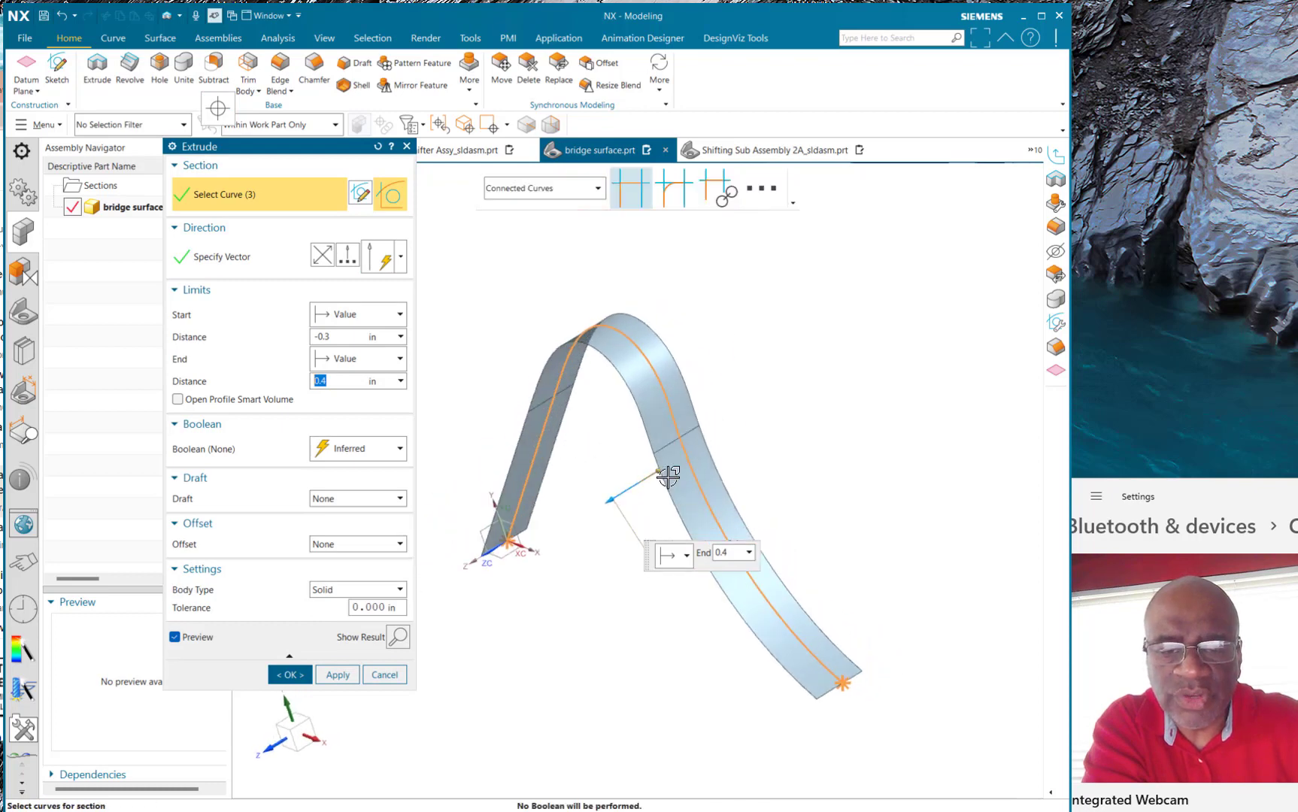
pyautogui.moveTo(606, 511); pyautogui.dragTo(437, 609)
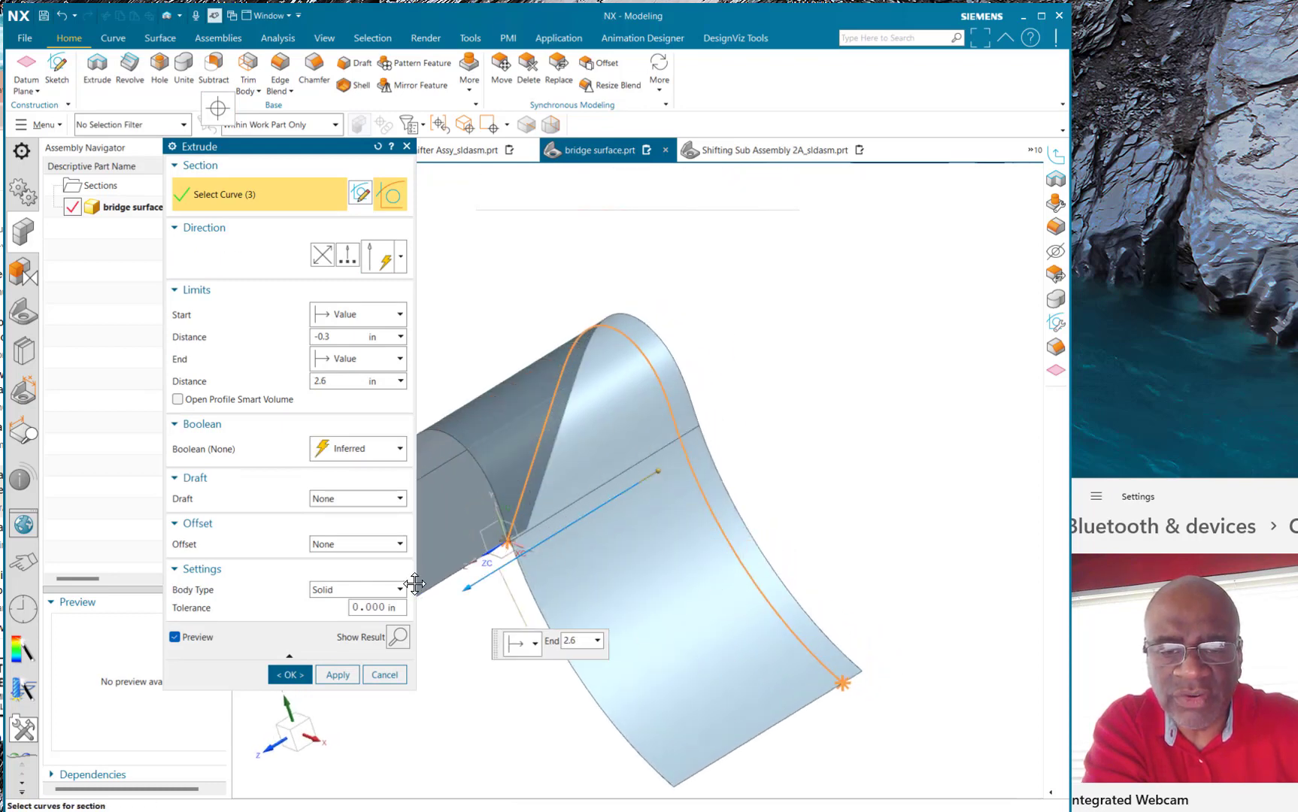
# Step: Create the extruded sheet and orbit around it to inspect it from several angles
pyautogui.click(289, 676)
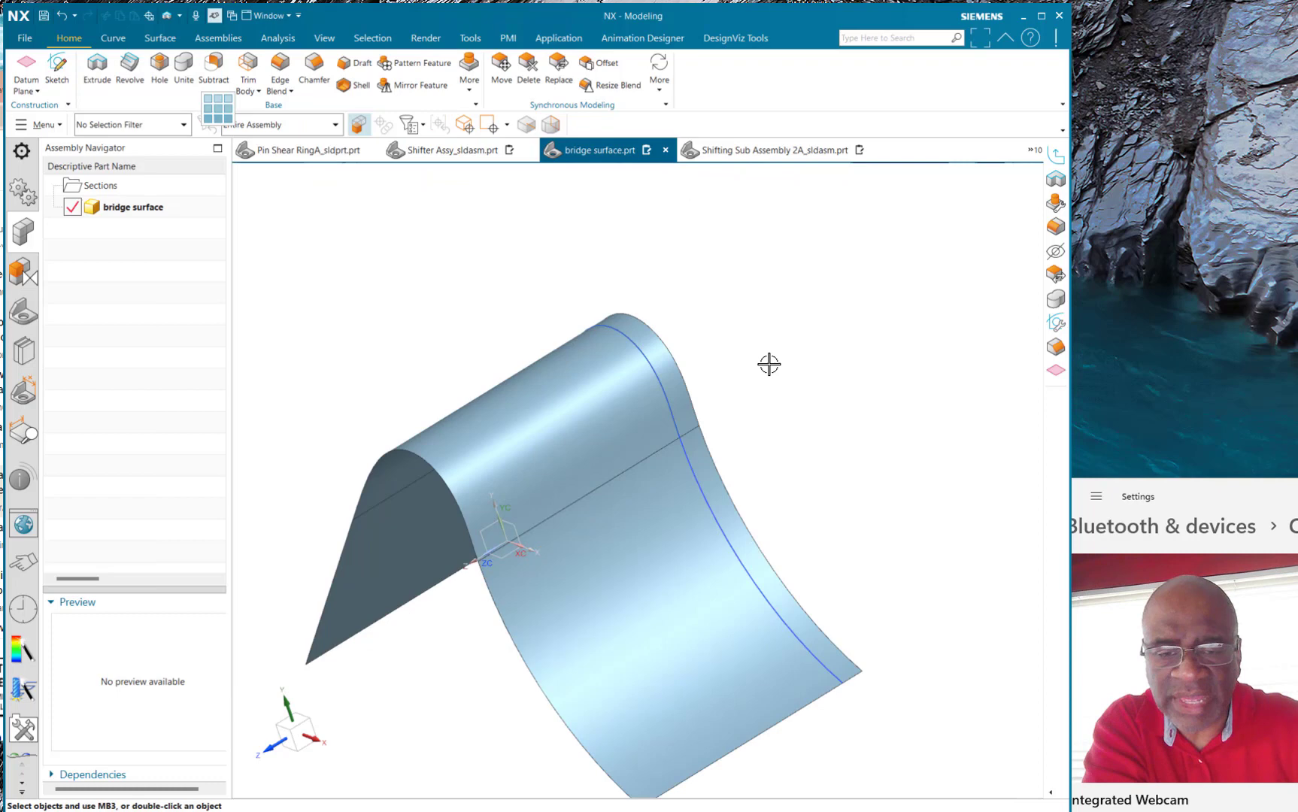
pyautogui.moveTo(768, 363); pyautogui.dragTo(840, 363, button='middle')
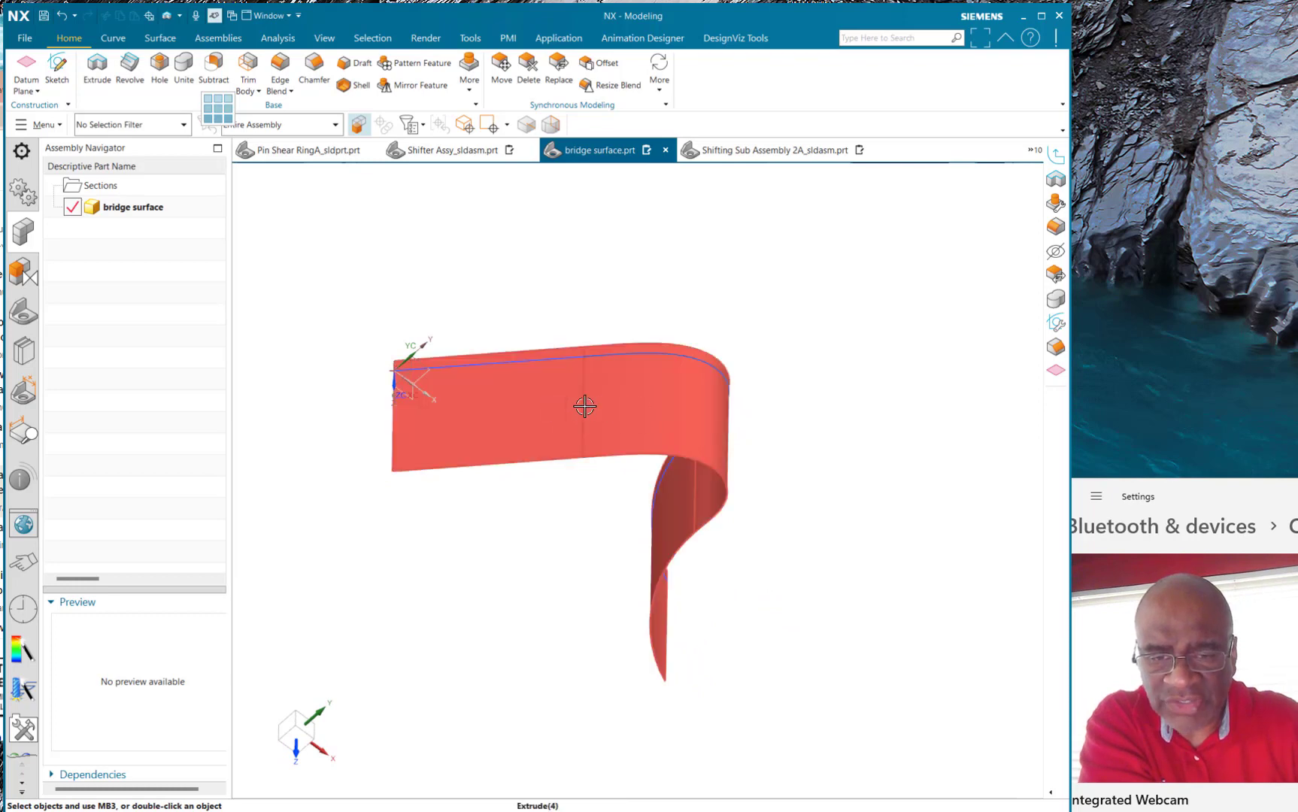
pyautogui.moveTo(872, 476); pyautogui.dragTo(832, 471, button='middle')
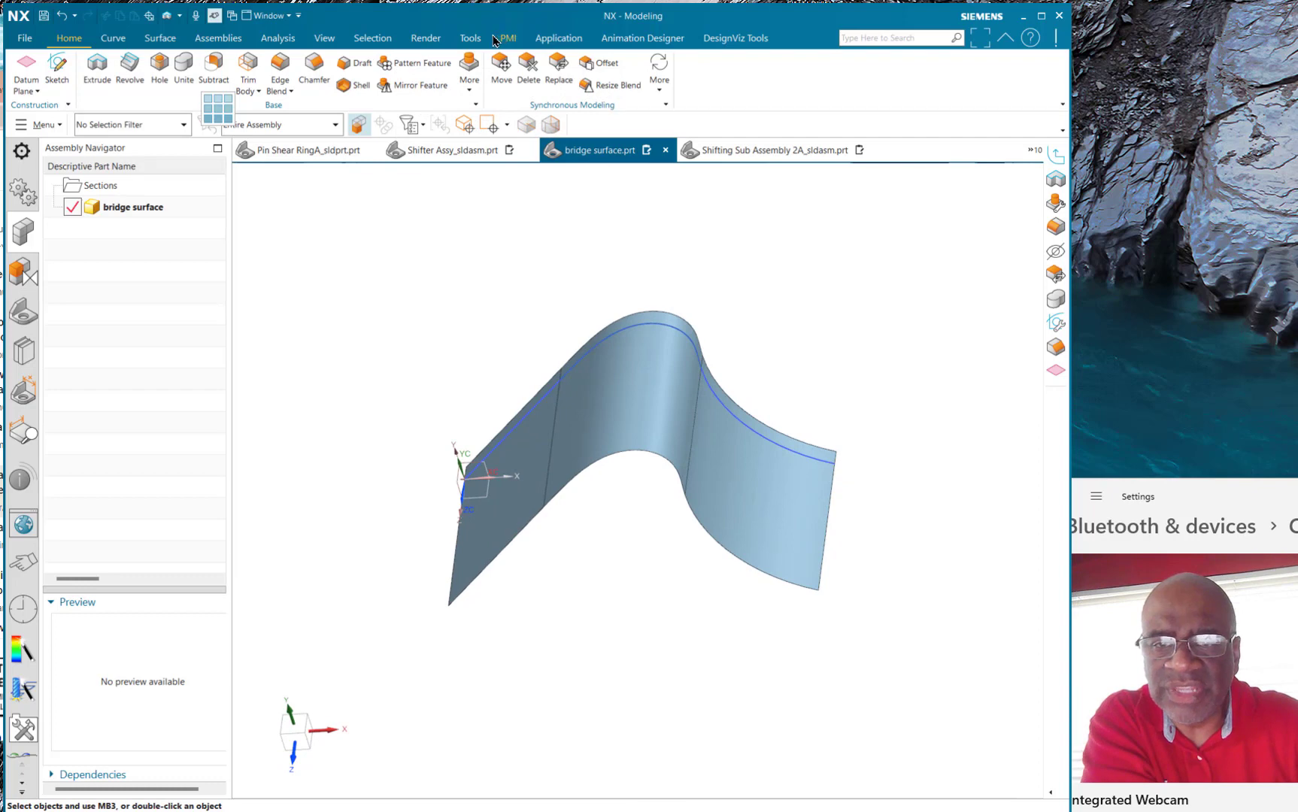
# Step: Run Section Analysis on the three faces with Show Comb enabled, inspect the combs edge-on, and accept
pyautogui.click(278, 39)
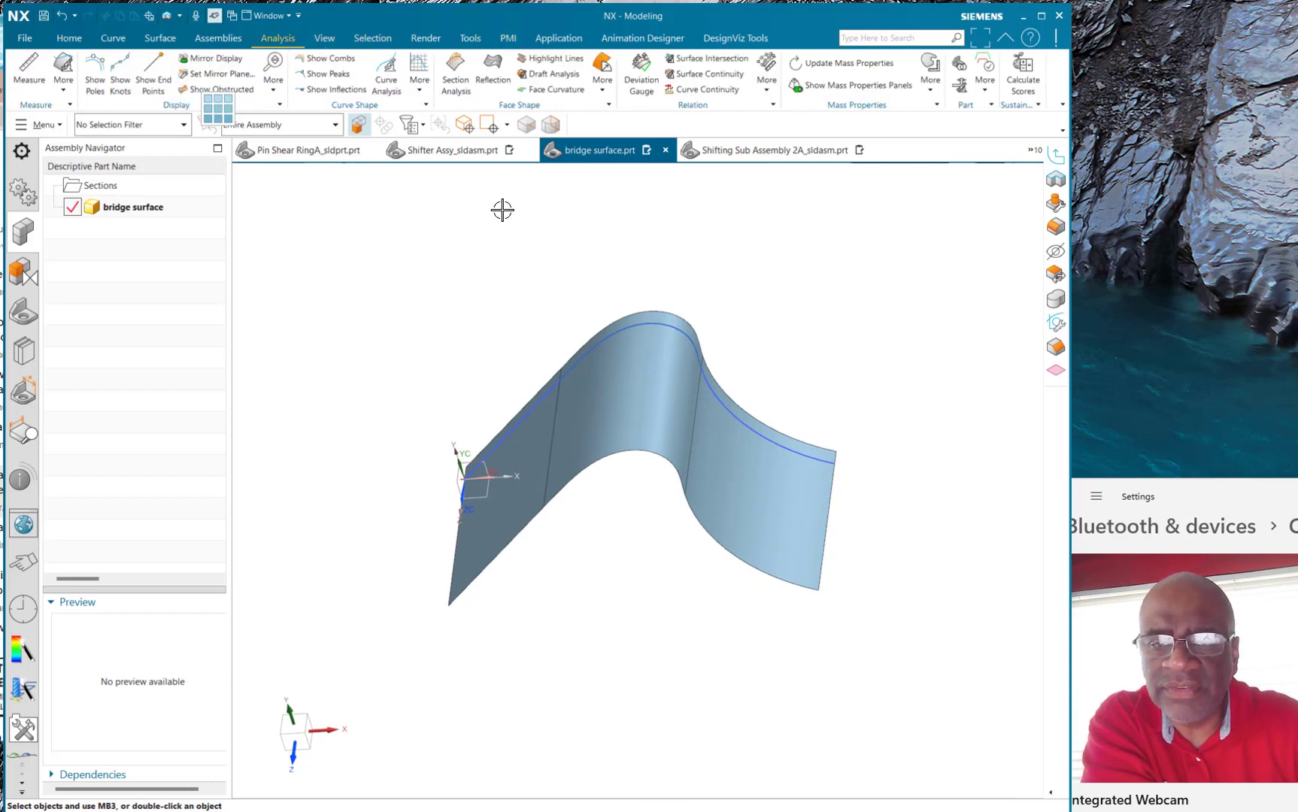
pyautogui.click(455, 76)
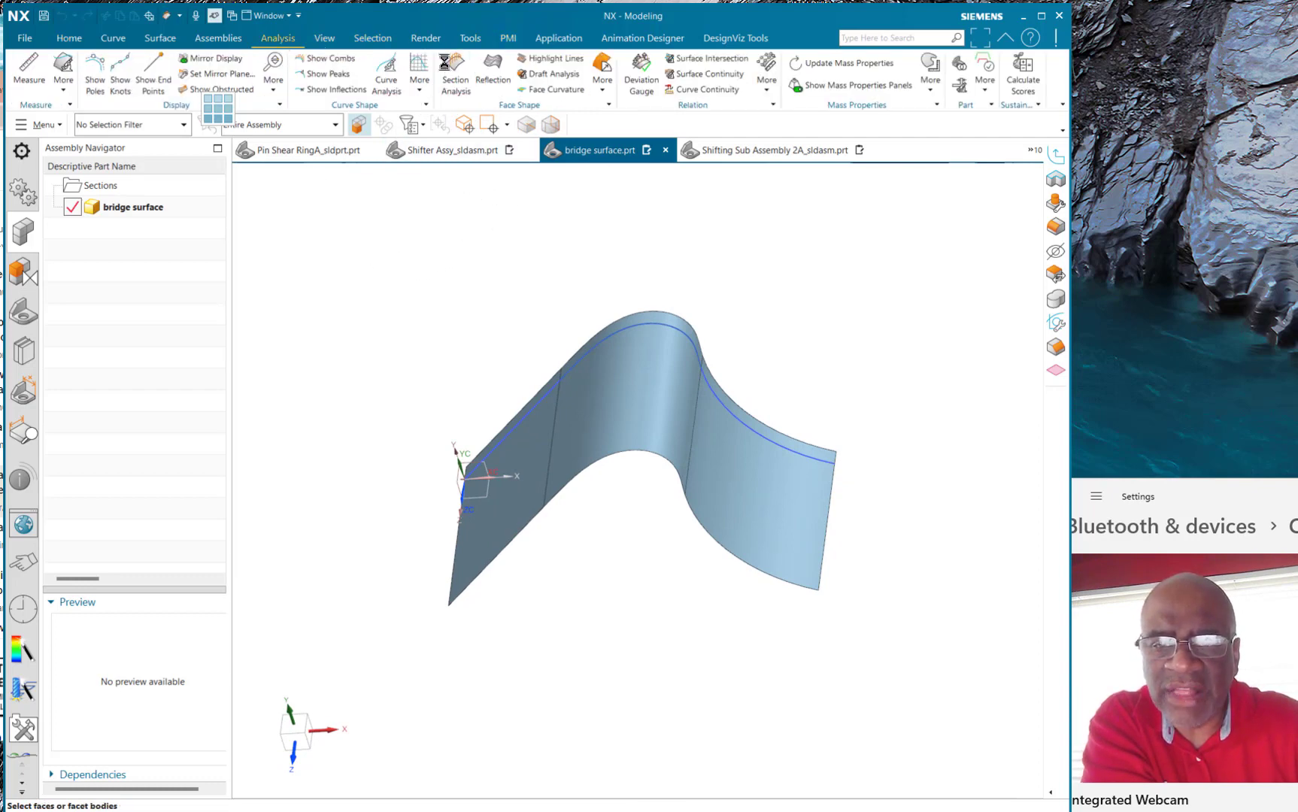
pyautogui.click(543, 424)
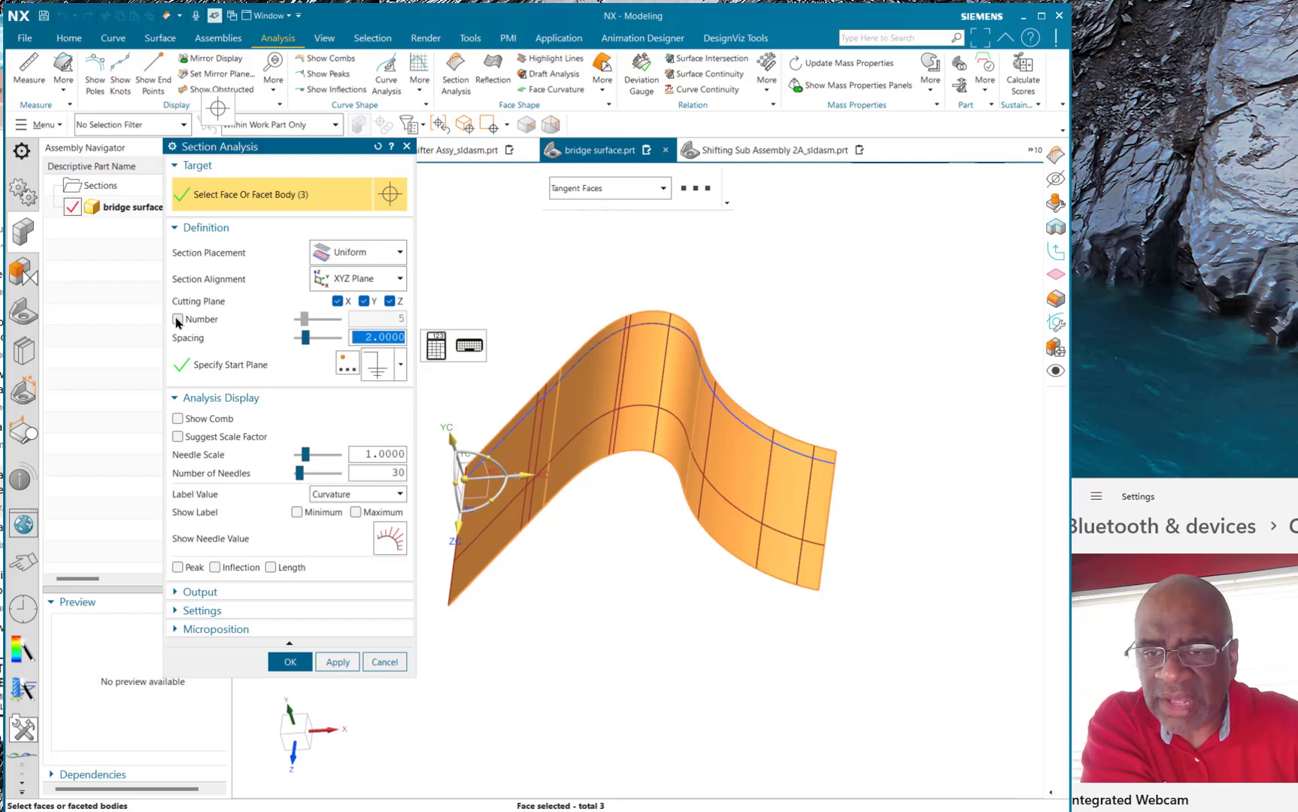
pyautogui.click(178, 419)
pyautogui.moveTo(819, 357); pyautogui.dragTo(775, 345, button='middle')
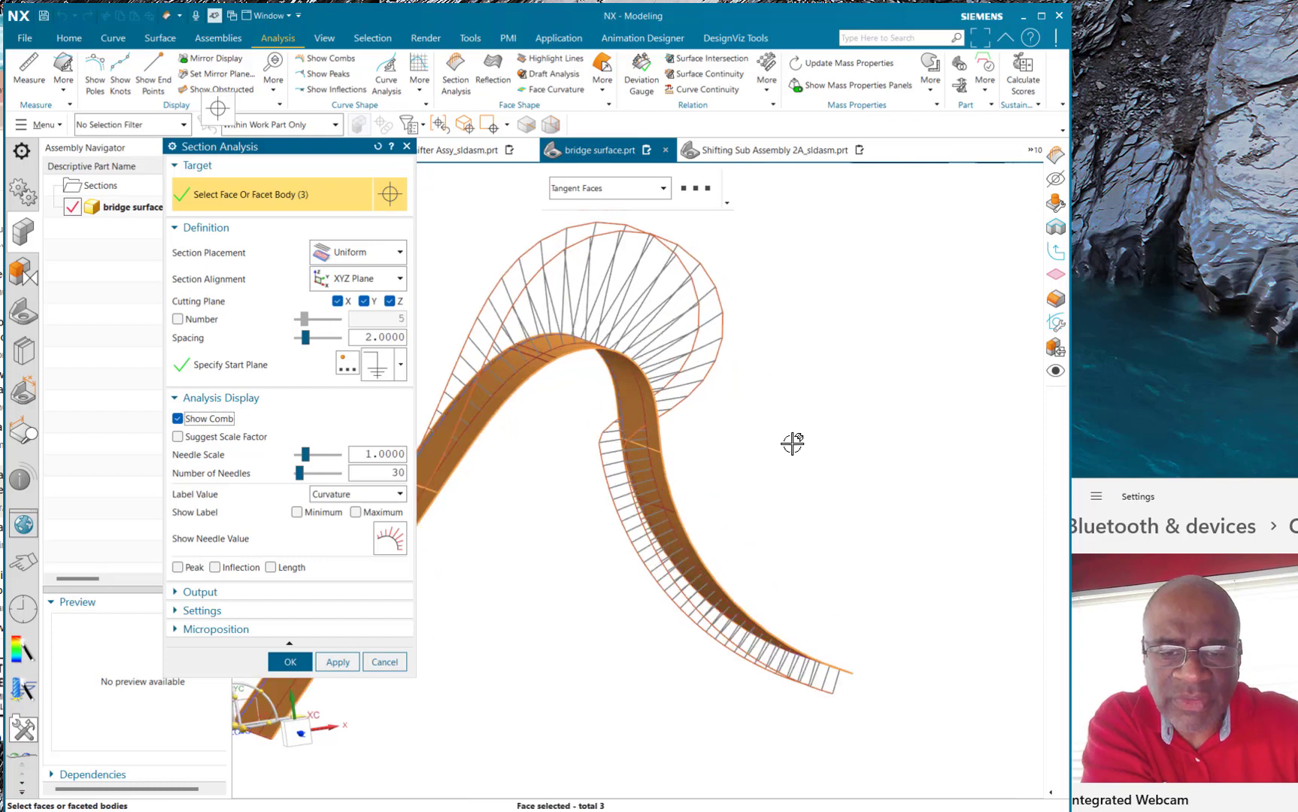
pyautogui.moveTo(793, 444)
pyautogui.mouseDown(button='middle')
pyautogui.moveTo(750, 441)
pyautogui.moveTo(790, 447)
pyautogui.moveTo(803, 429)
pyautogui.mouseUp(button='middle')
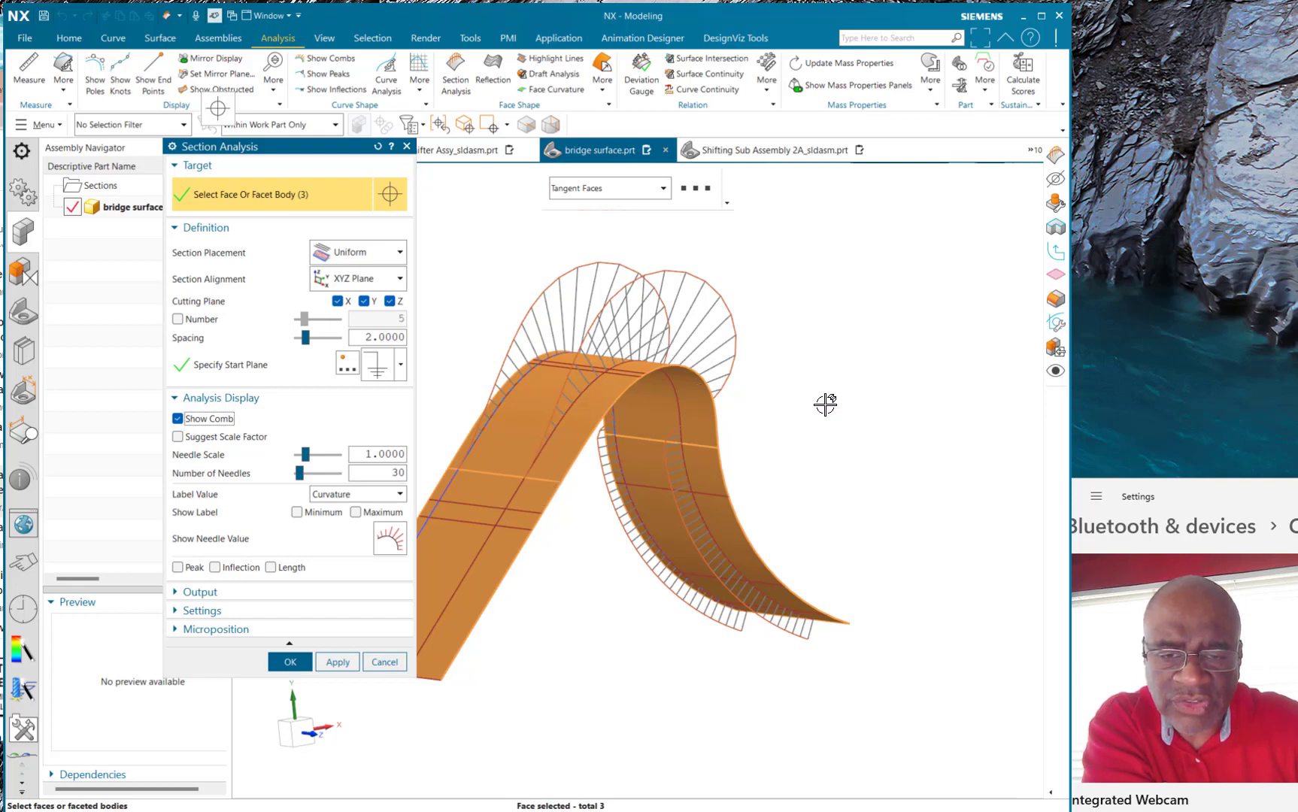
pyautogui.moveTo(825, 405); pyautogui.dragTo(794, 400, button='middle')
pyautogui.scroll(3, 641, 441)
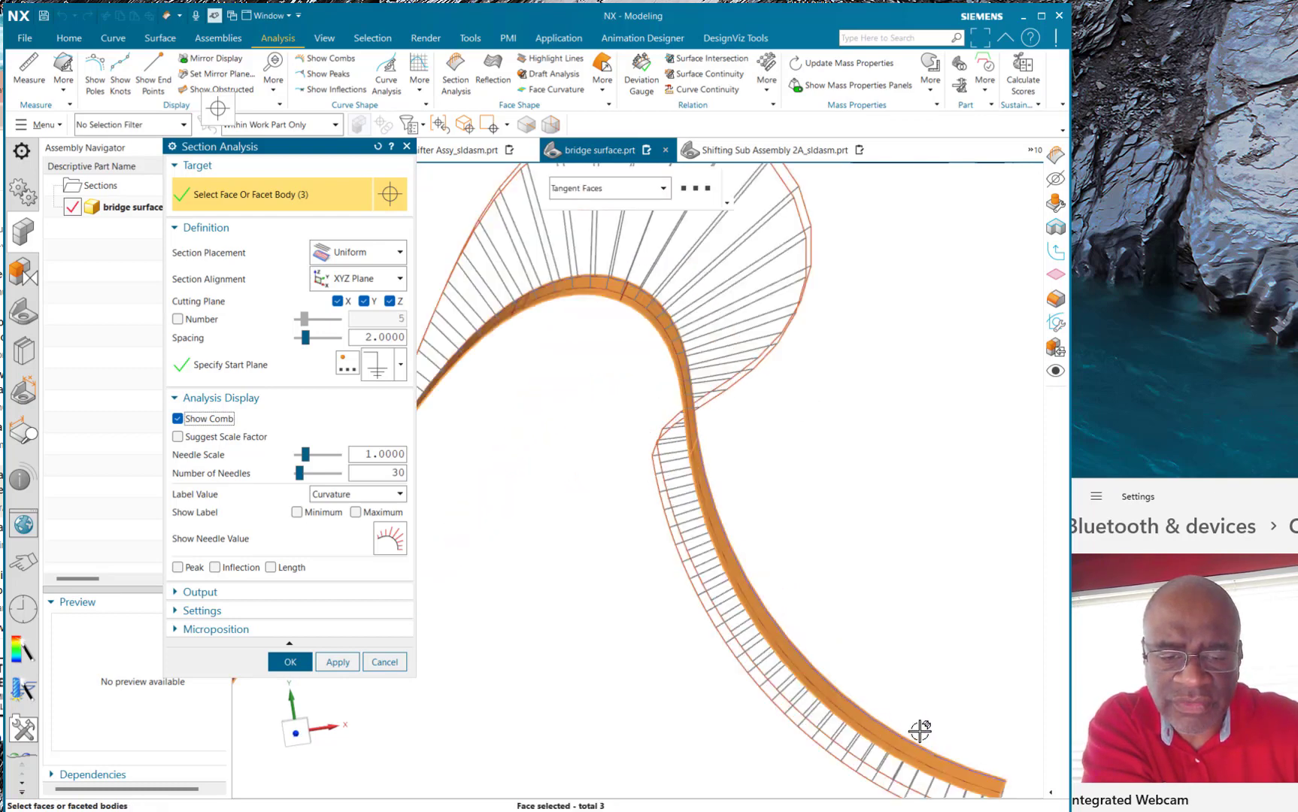
pyautogui.moveTo(779, 508); pyautogui.dragTo(727, 467, button='middle')
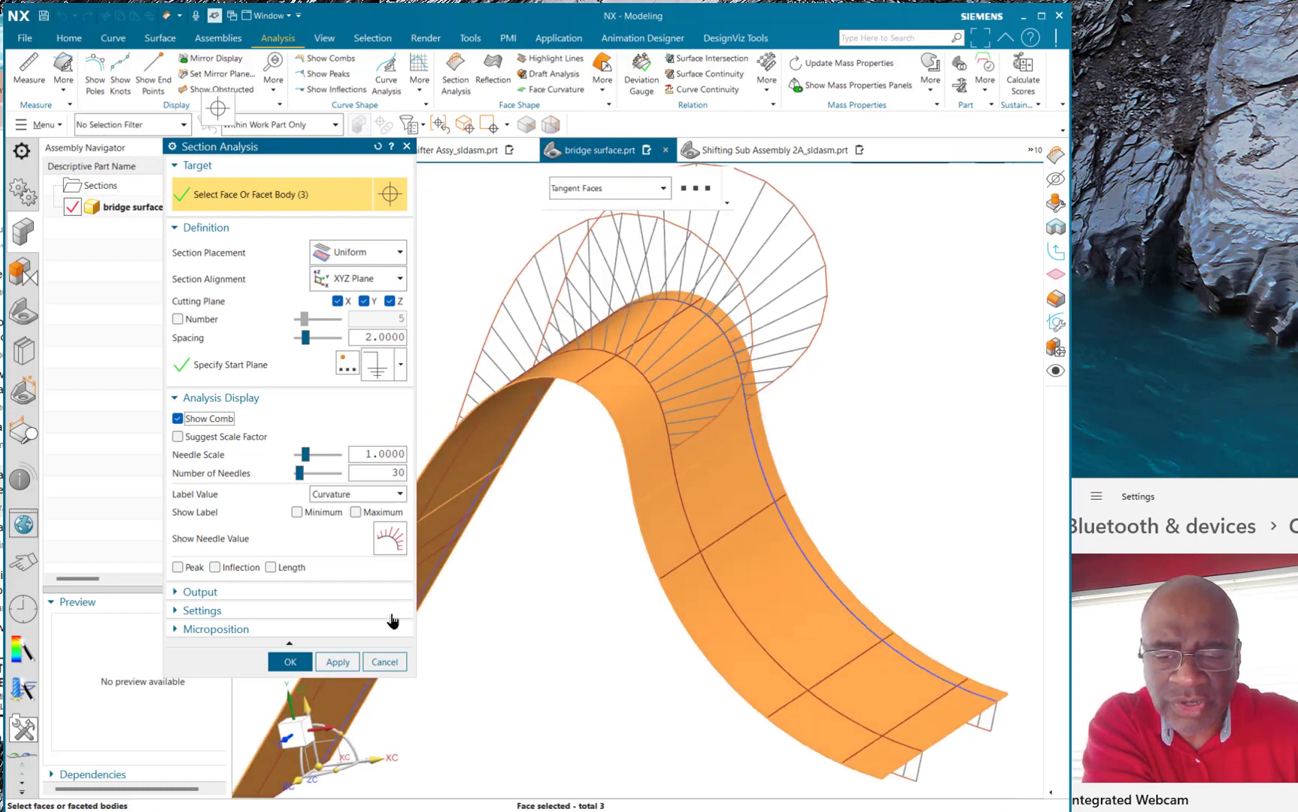
pyautogui.click(290, 661)
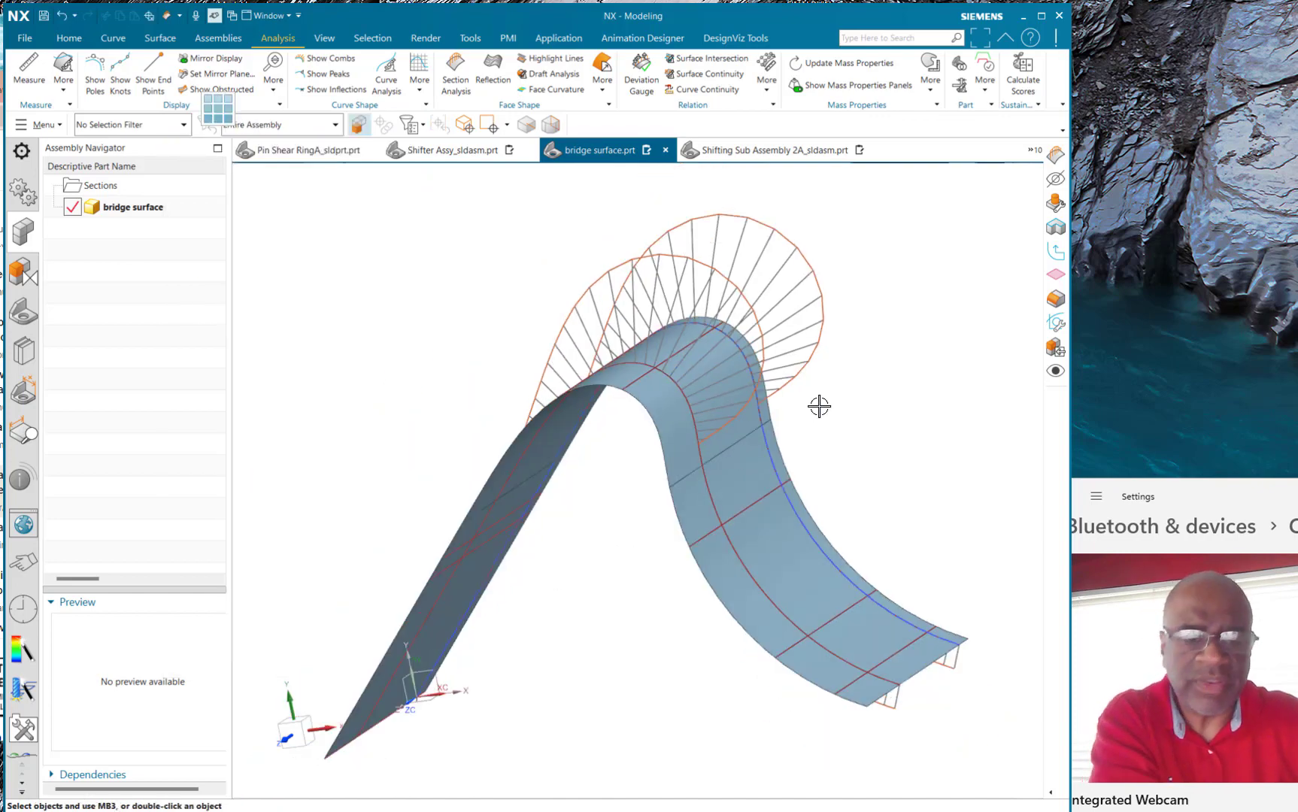
pyautogui.moveTo(887, 406); pyautogui.dragTo(837, 307, button='middle')
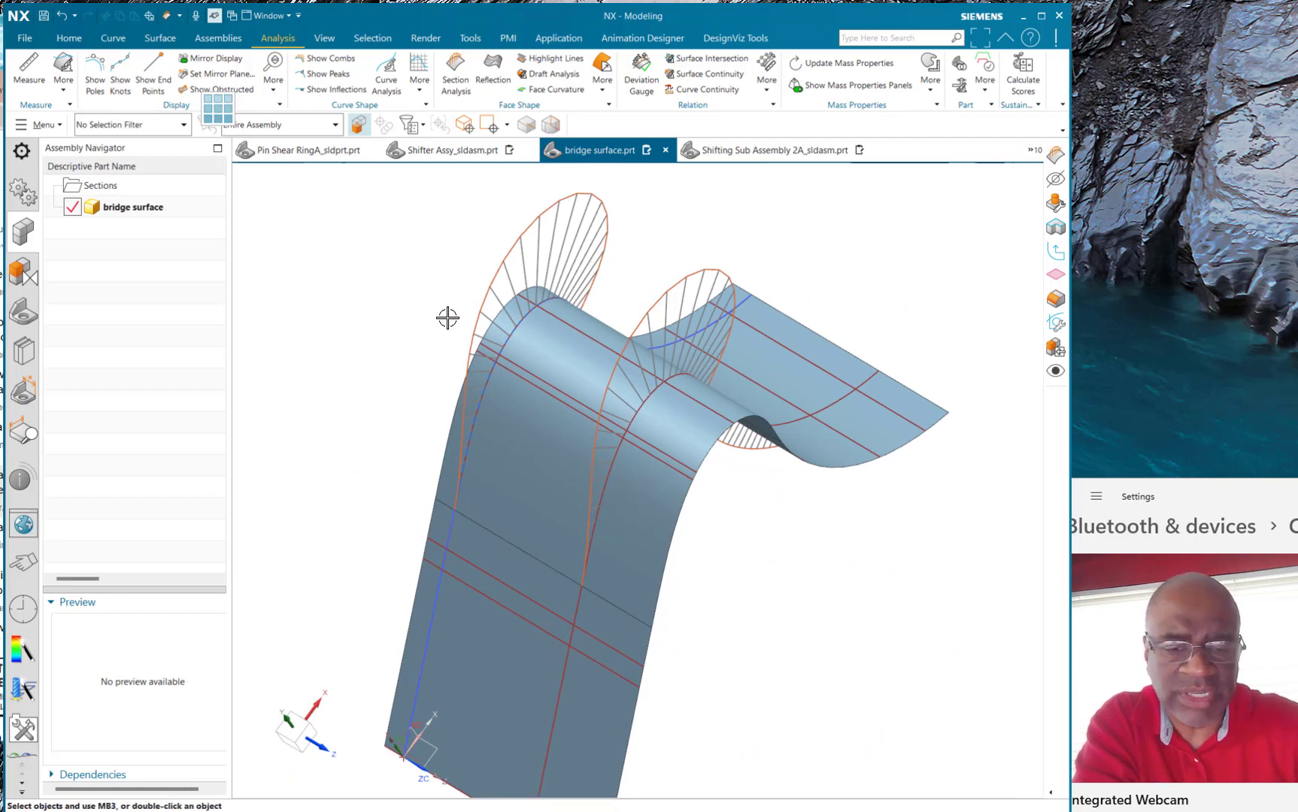
pyautogui.moveTo(421, 359); pyautogui.dragTo(385, 316, button='middle')
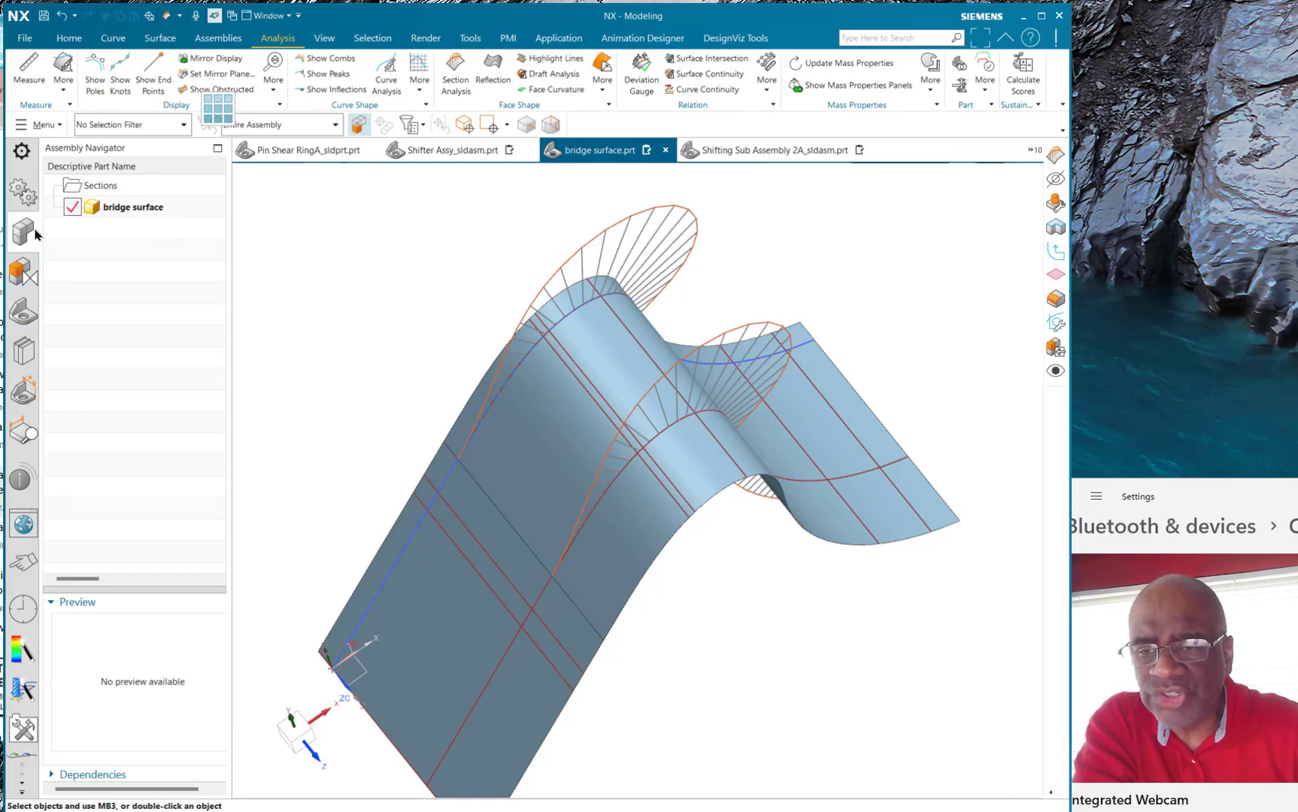
# Step: Delete the Bridge Curve (3) and Extrude (4) features from the part history
pyautogui.click(24, 310)
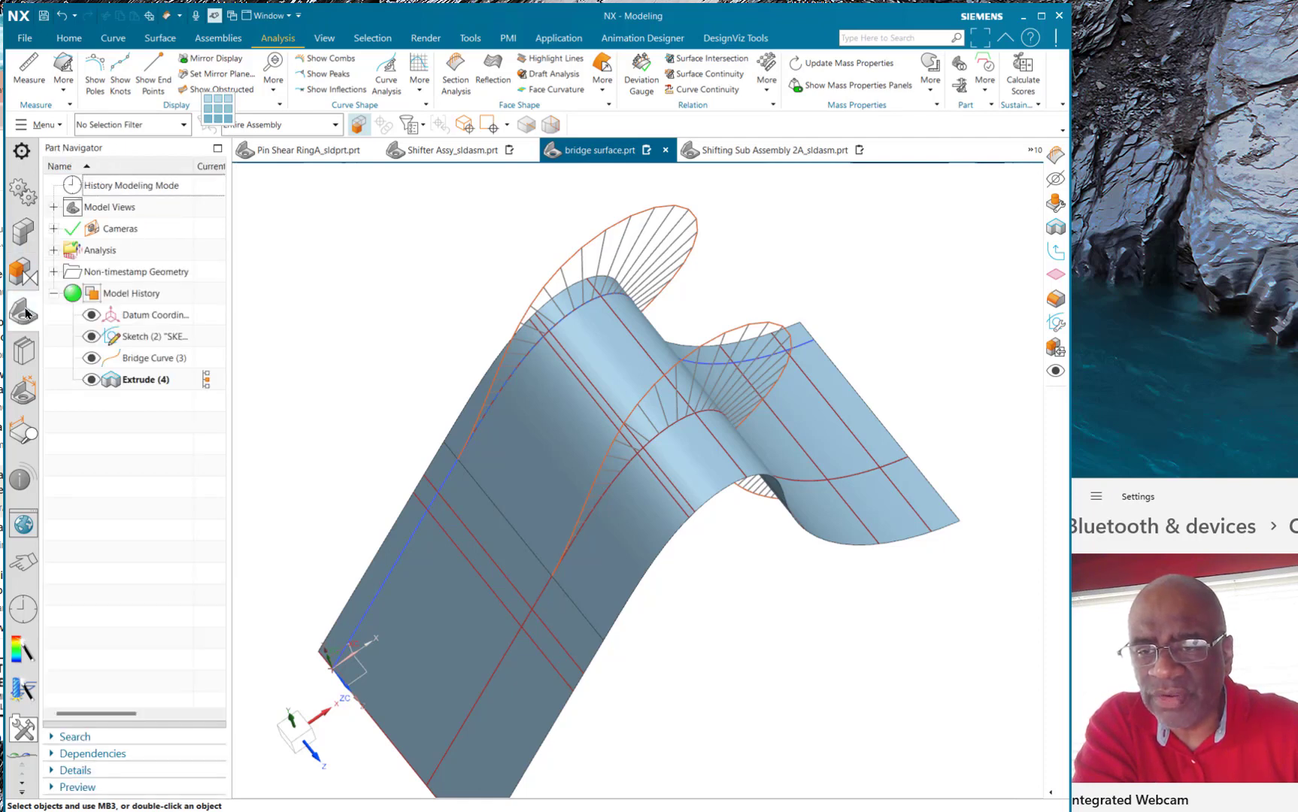
pyautogui.click(154, 358)
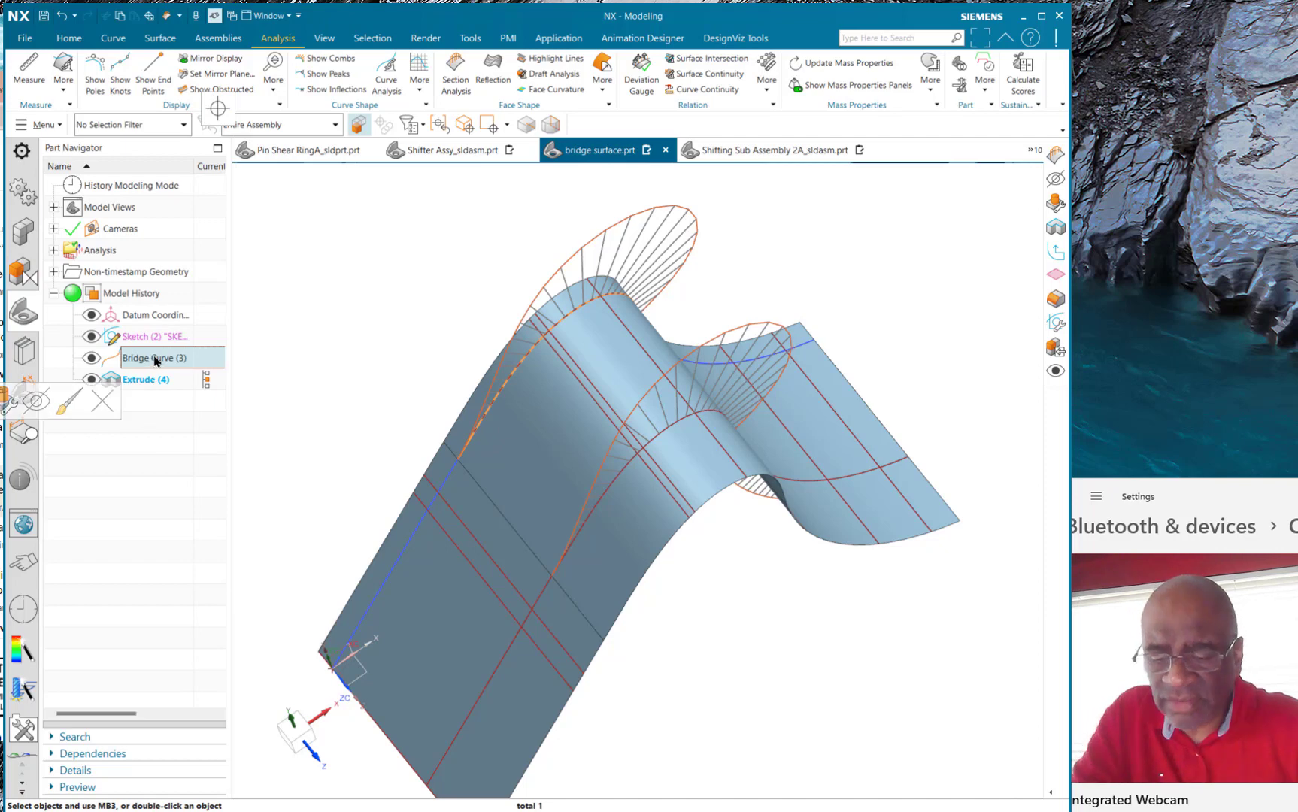
pyautogui.click(147, 379)
pyautogui.rightClick(159, 379)
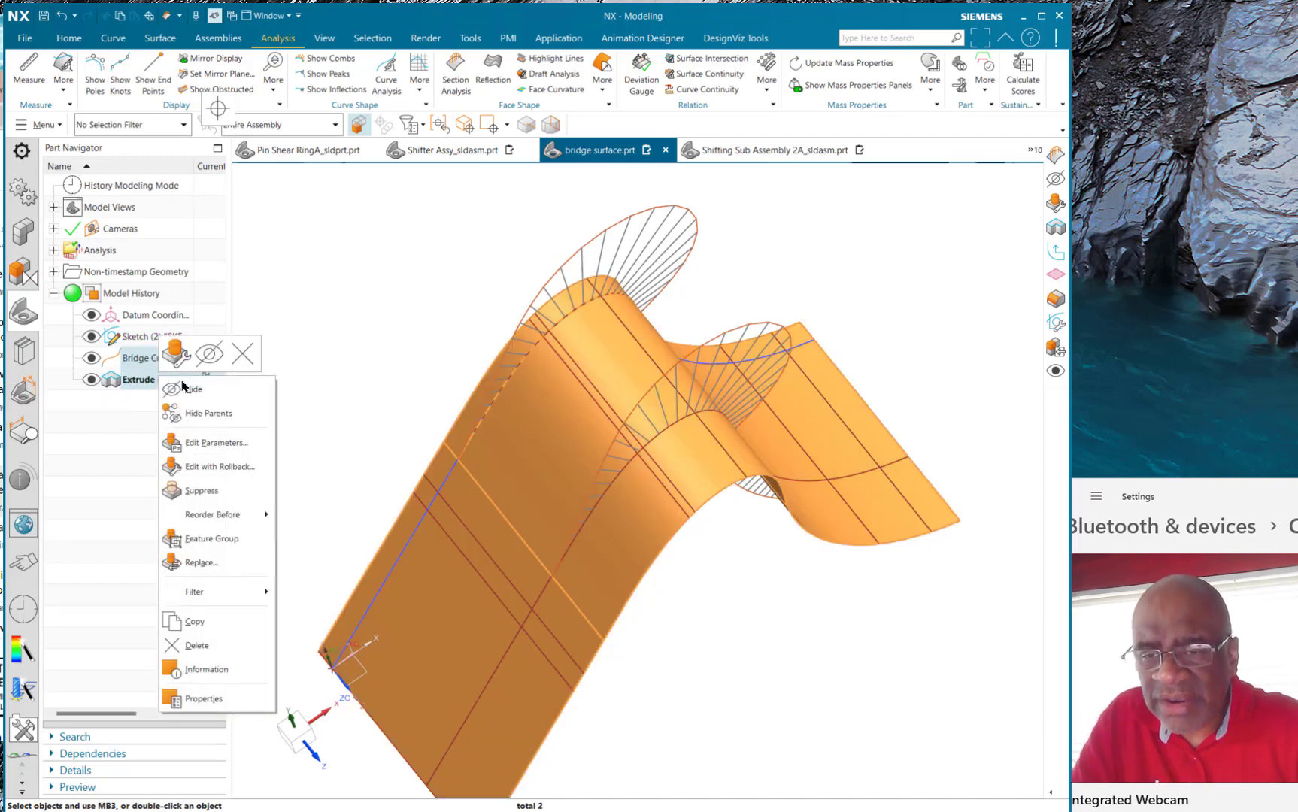
pyautogui.click(237, 359)
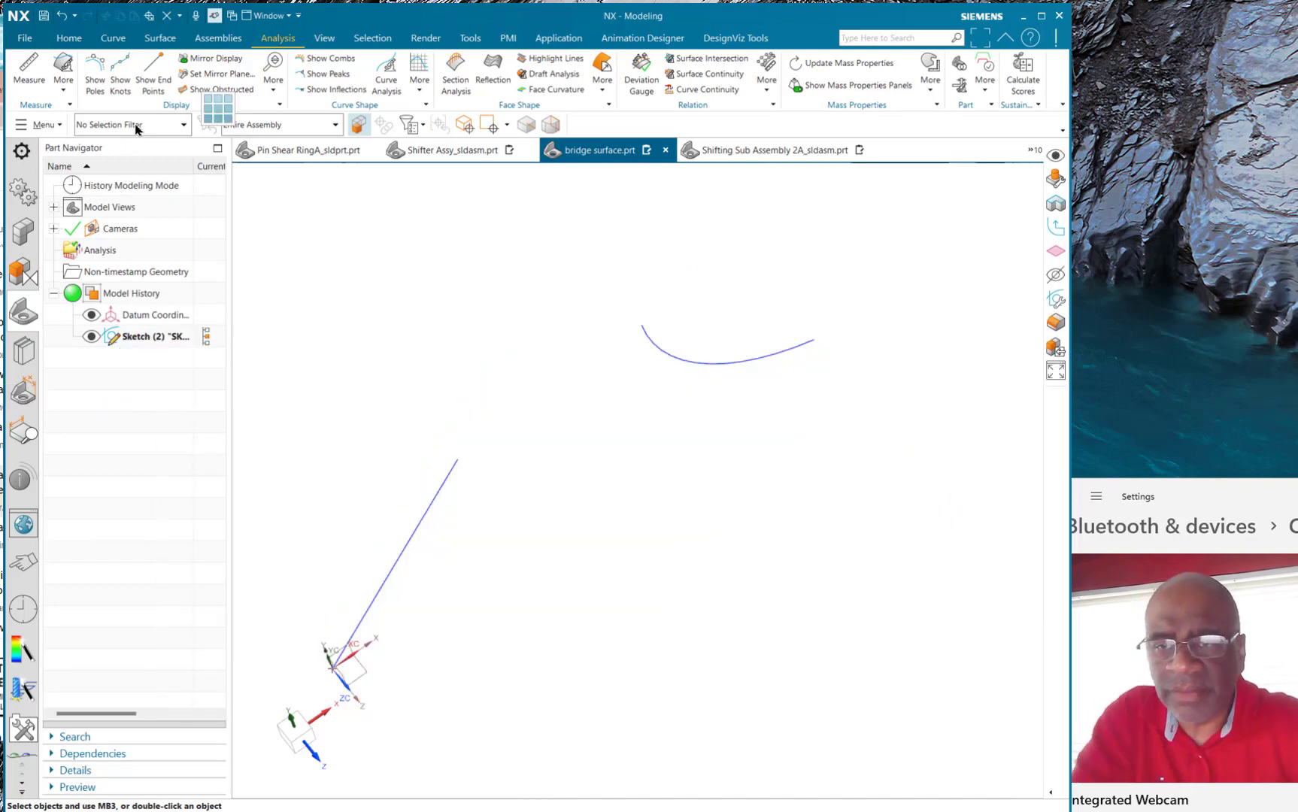
# Step: Extrude the sketch line and arc into two separate sheets from -0.3 to 3.1 in
pyautogui.click(69, 39)
pyautogui.click(97, 67)
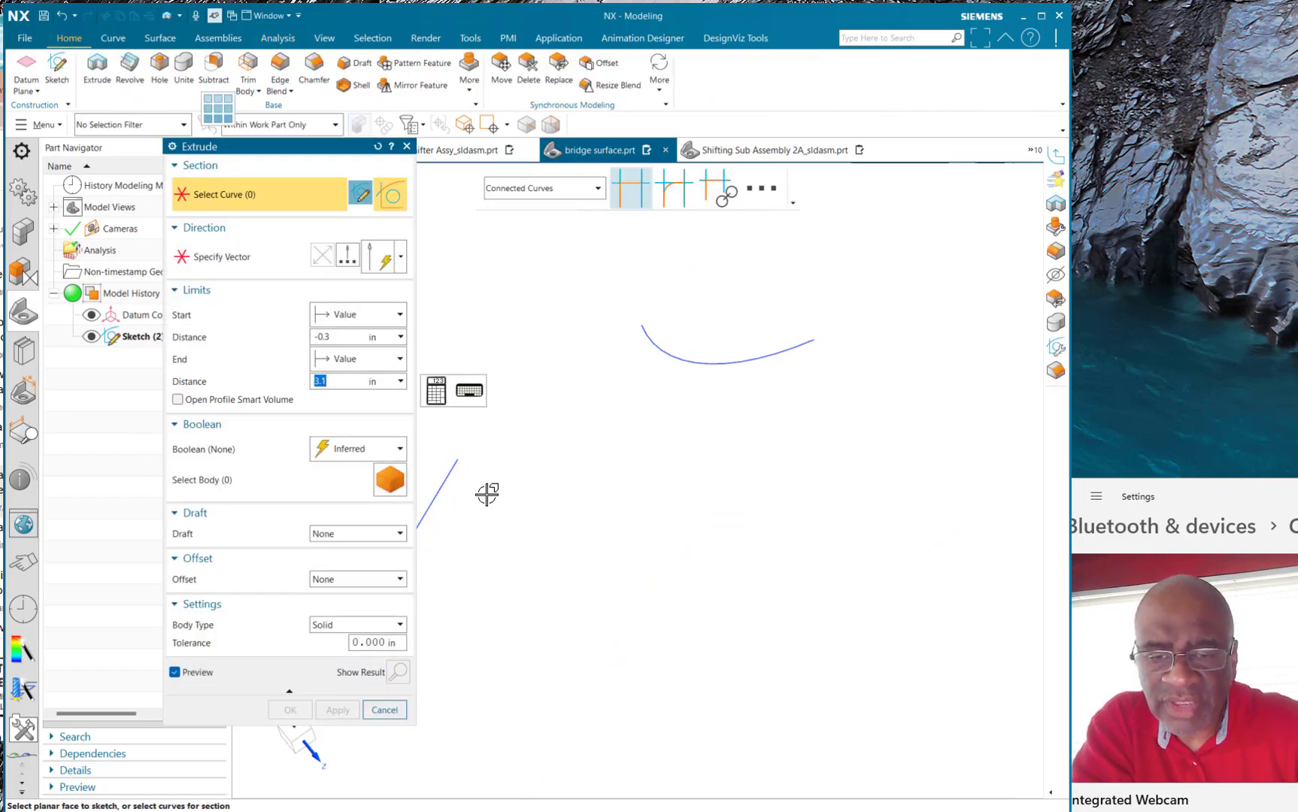
pyautogui.click(423, 498)
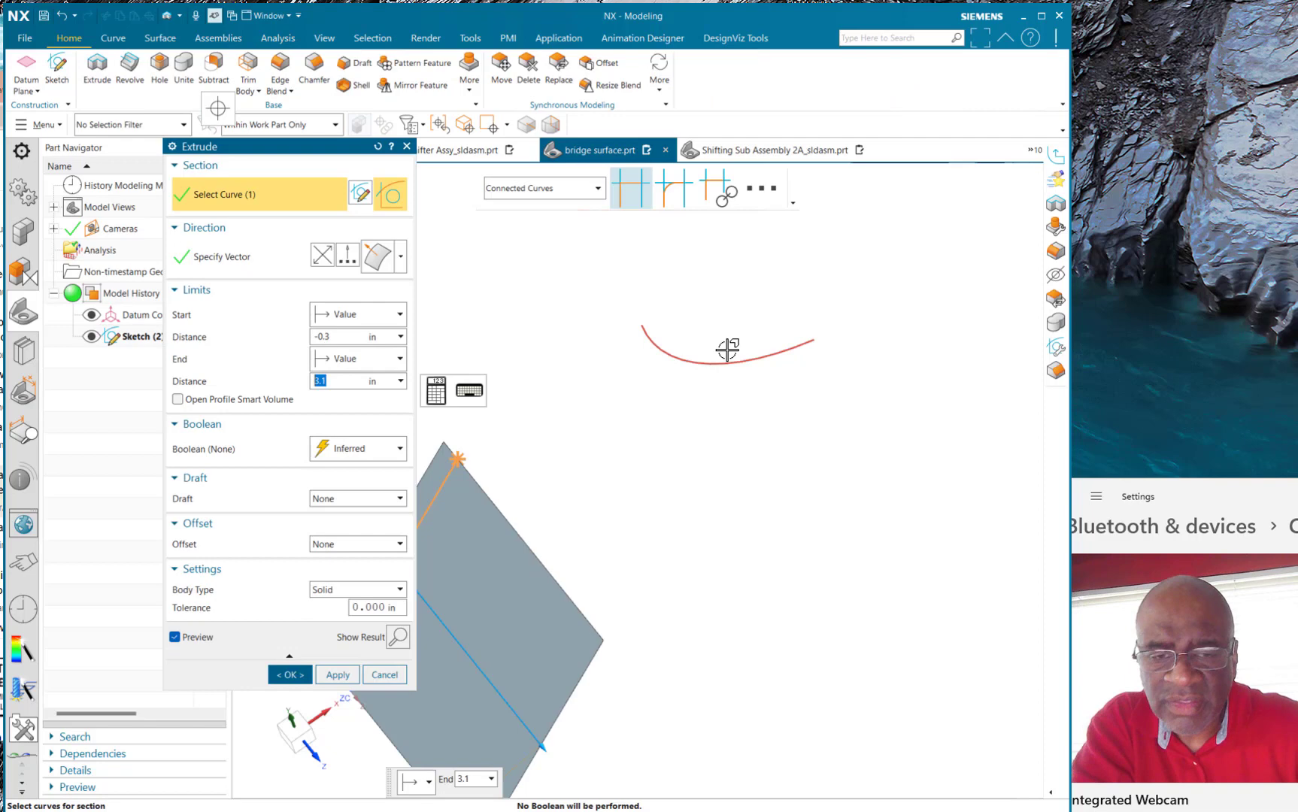
pyautogui.click(707, 364)
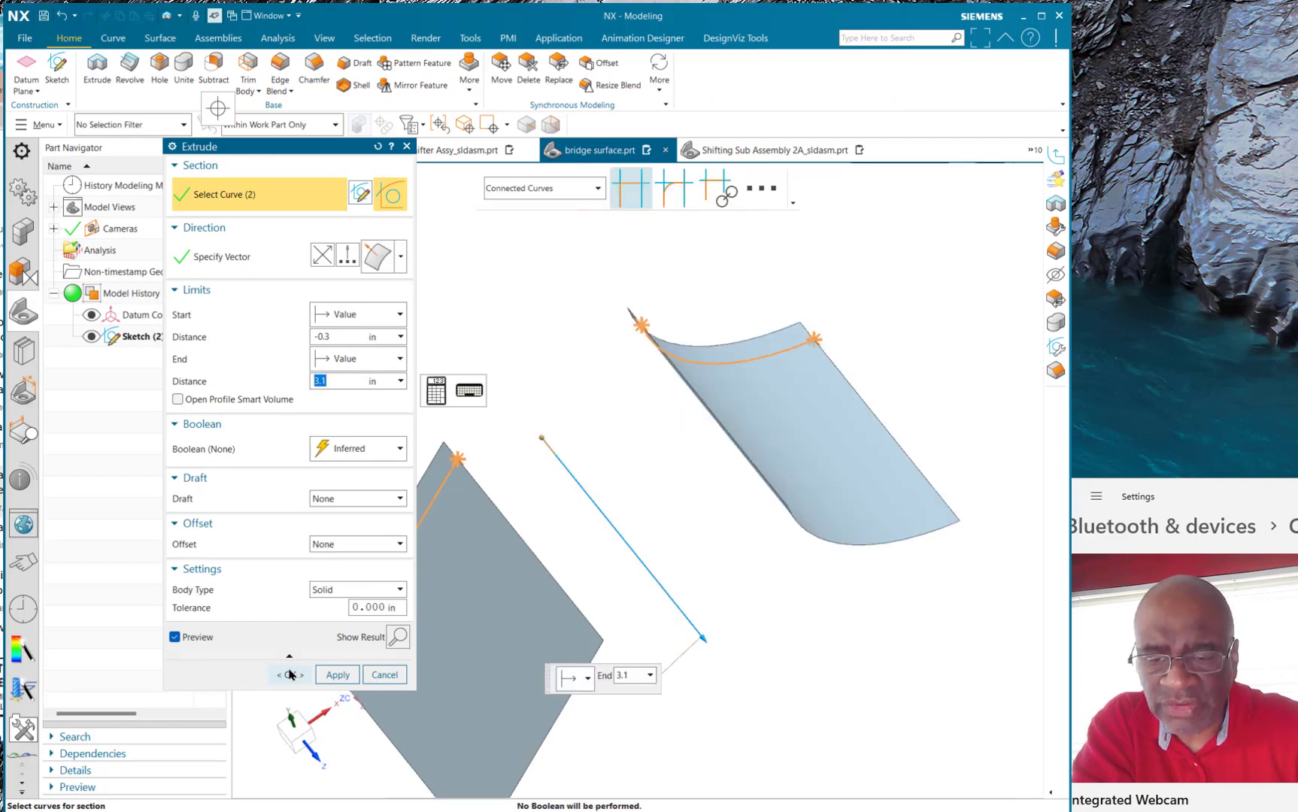
pyautogui.click(290, 674)
pyautogui.moveTo(565, 420); pyautogui.dragTo(443, 271, button='middle')
pyautogui.click(160, 39)
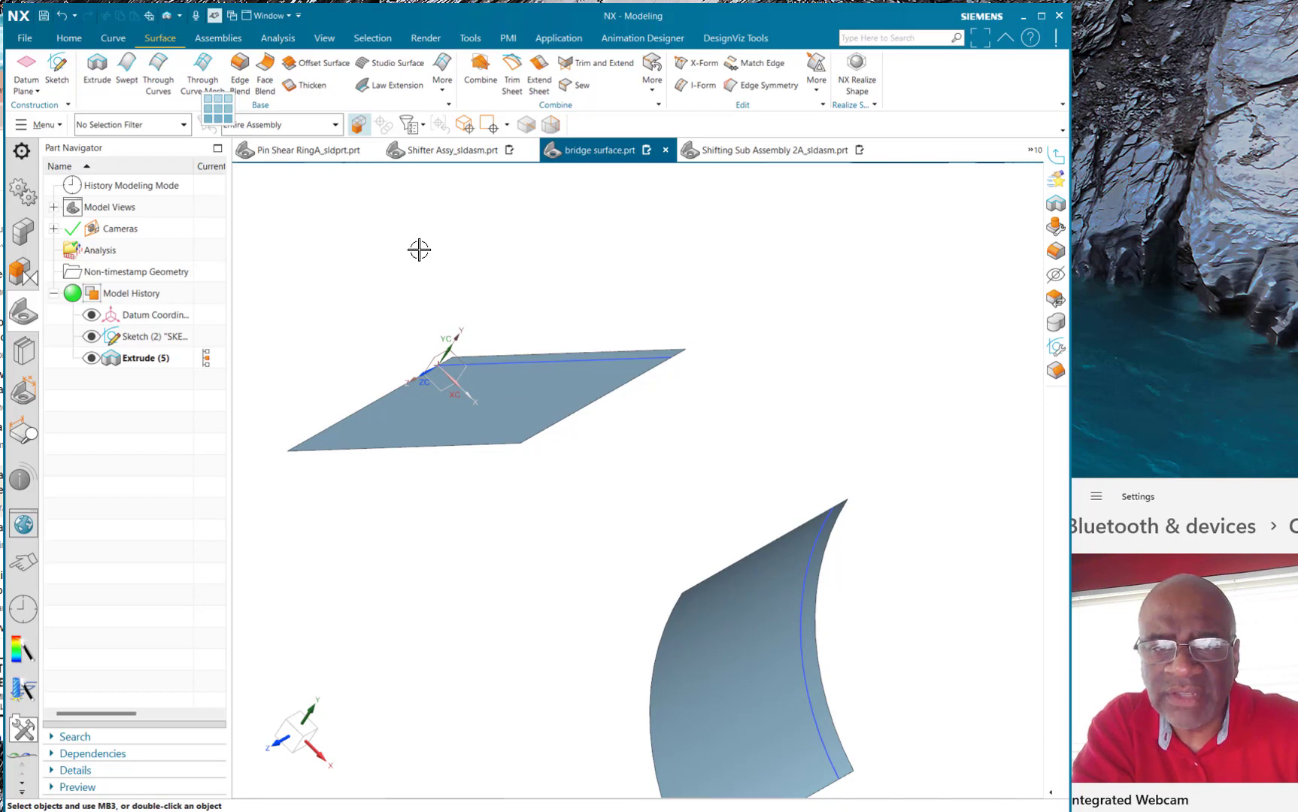
# Step: Open the Bridge Surface tool from the Base group's More gallery under Blend
pyautogui.click(649, 89)
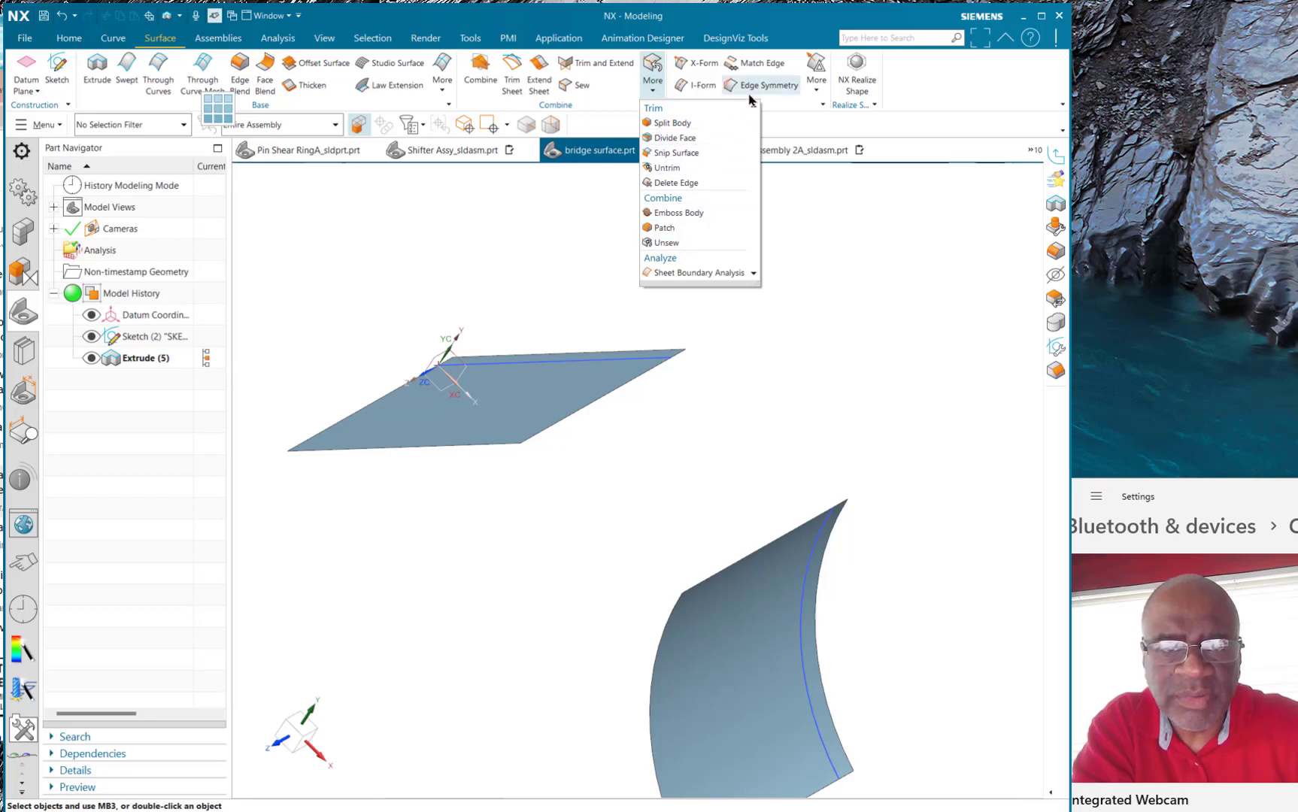
pyautogui.click(817, 78)
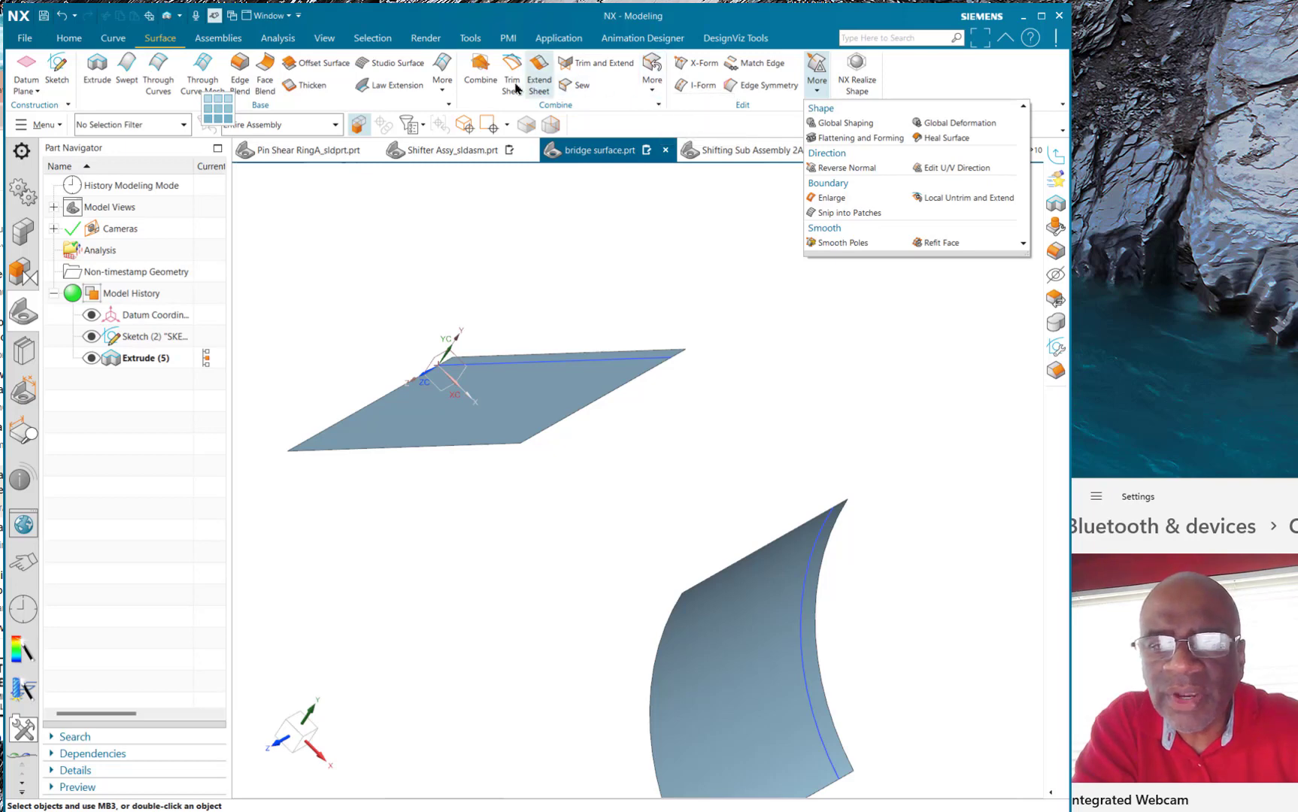
pyautogui.click(441, 85)
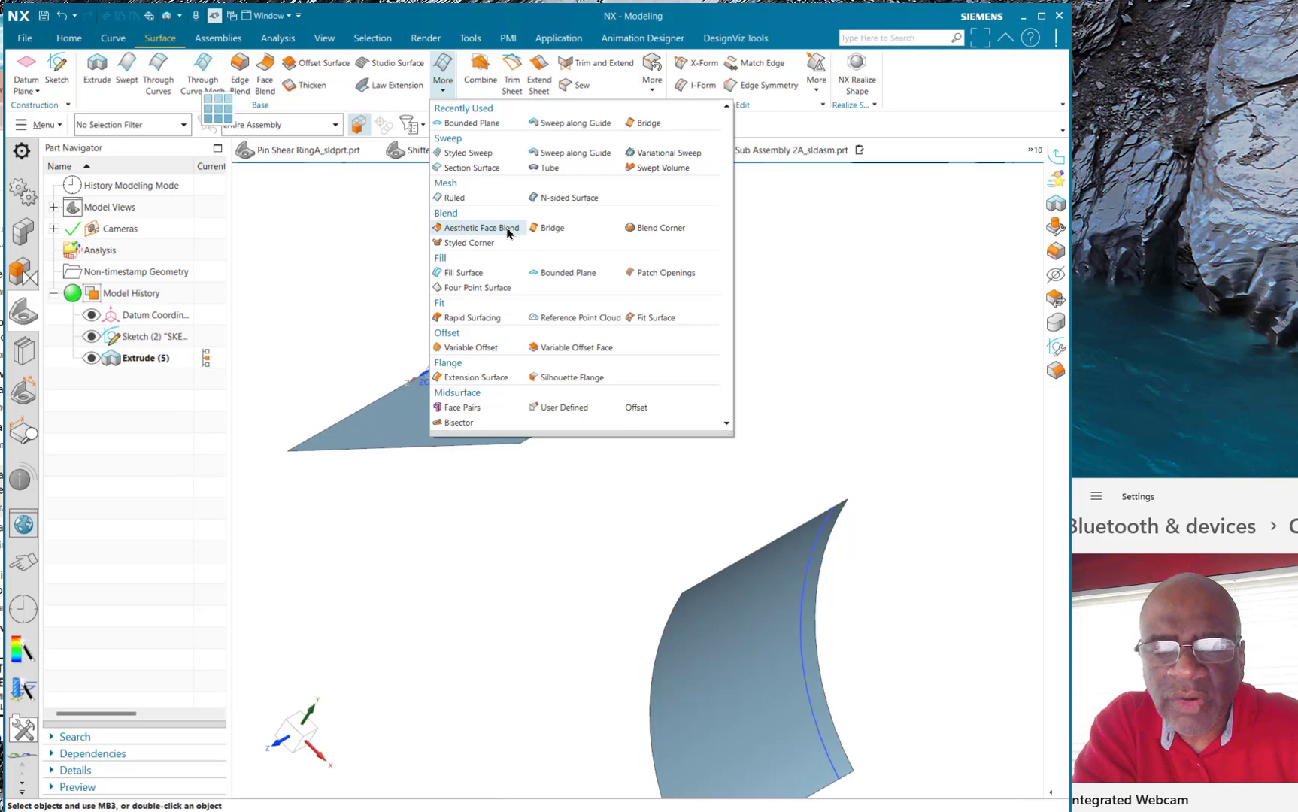
pyautogui.click(551, 229)
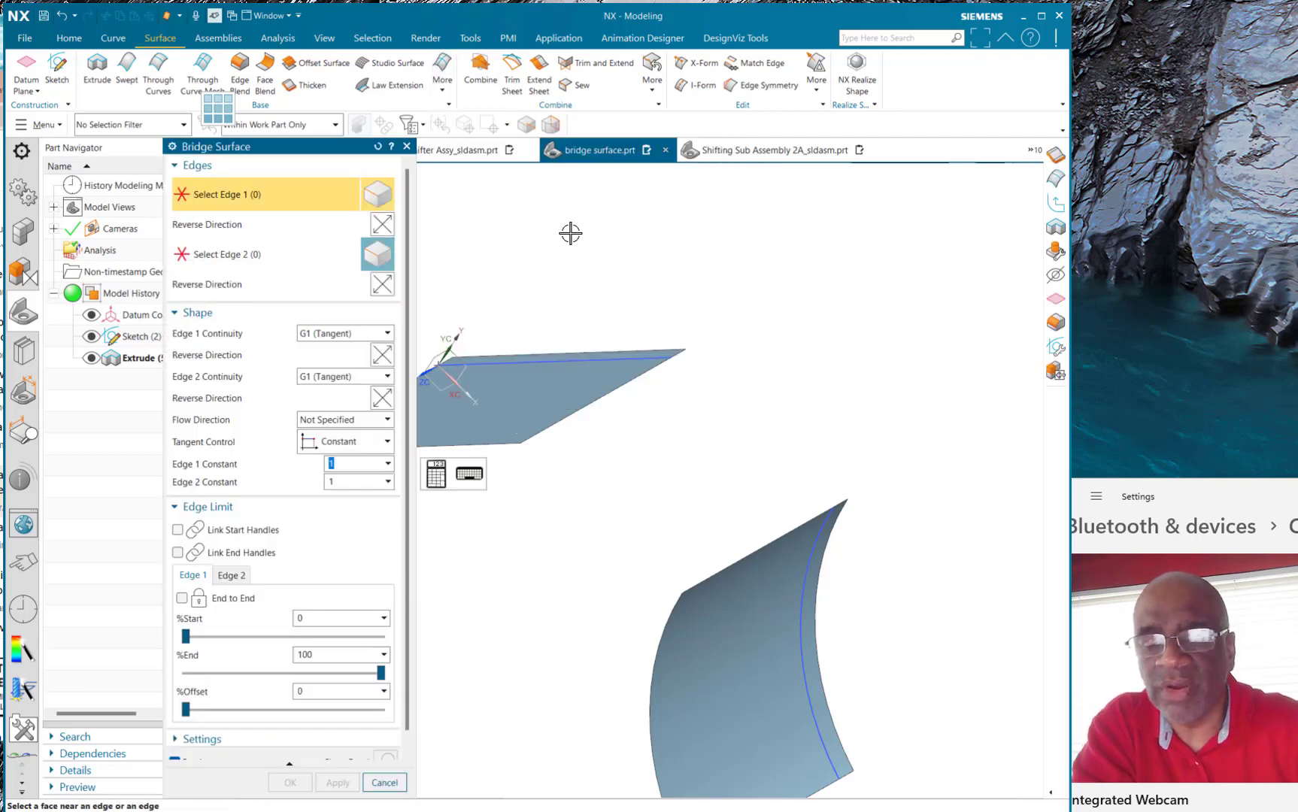
# Step: Change Edge 1 and Edge 2 continuity from G1 (Tangent) to G3 (Flow)
pyautogui.scroll(-2, 570, 233)
pyautogui.moveTo(656, 394); pyautogui.dragTo(698, 369, button='middle')
pyautogui.moveTo(686, 314); pyautogui.dragTo(797, 286, button='middle')
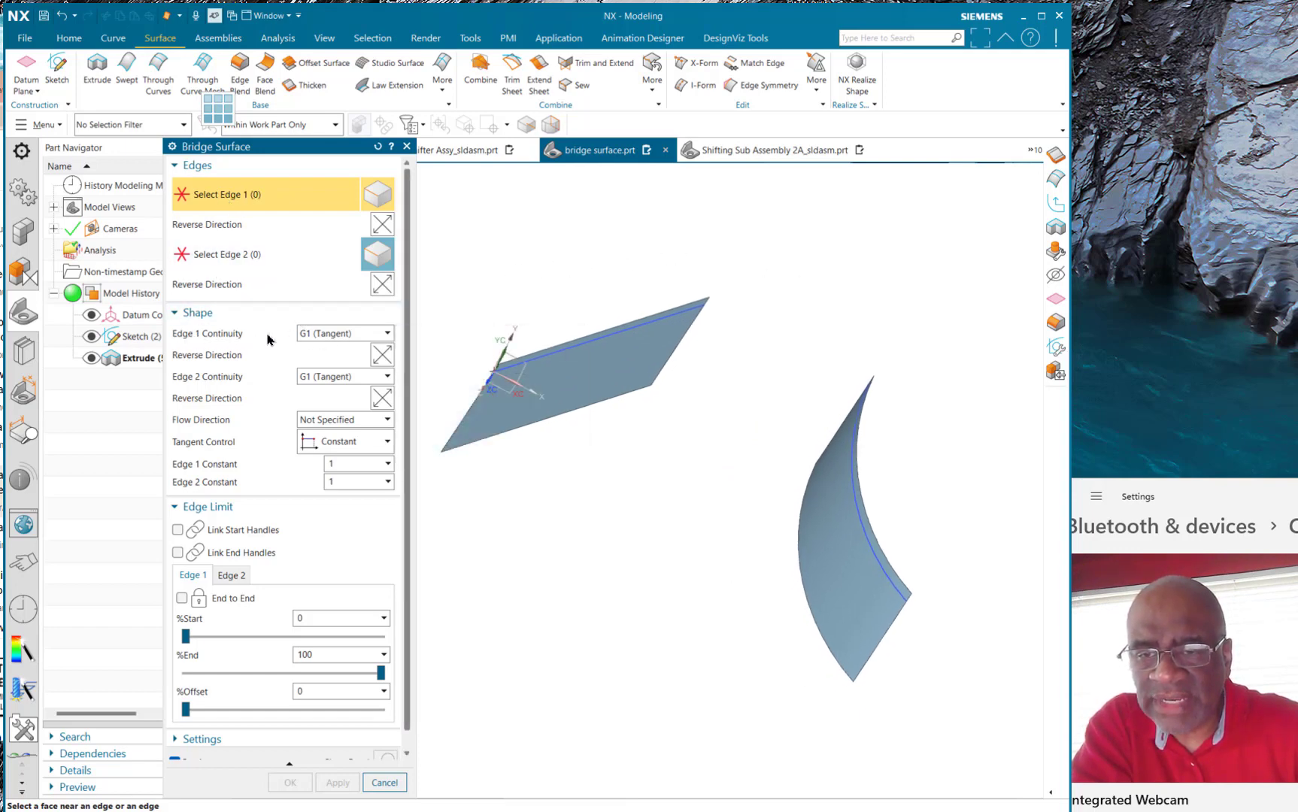
pyautogui.click(323, 336)
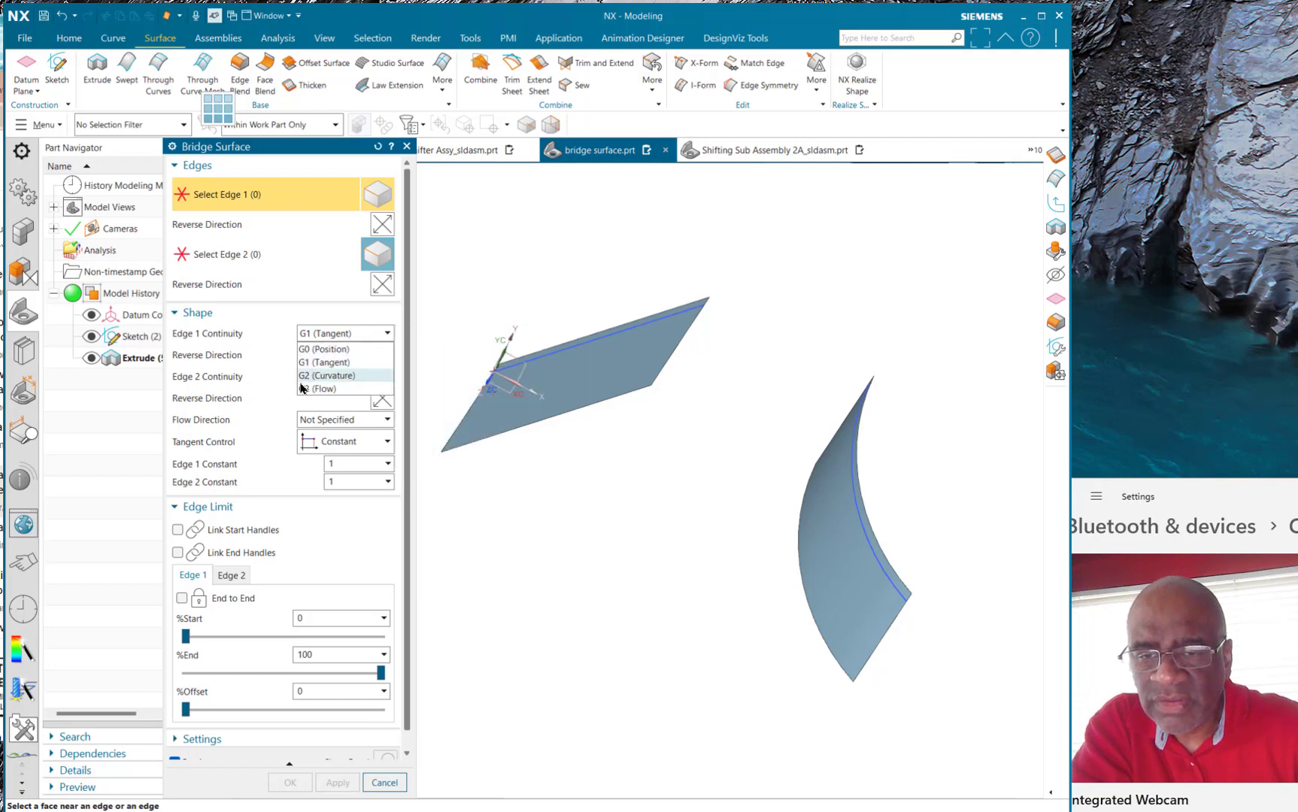
pyautogui.click(331, 390)
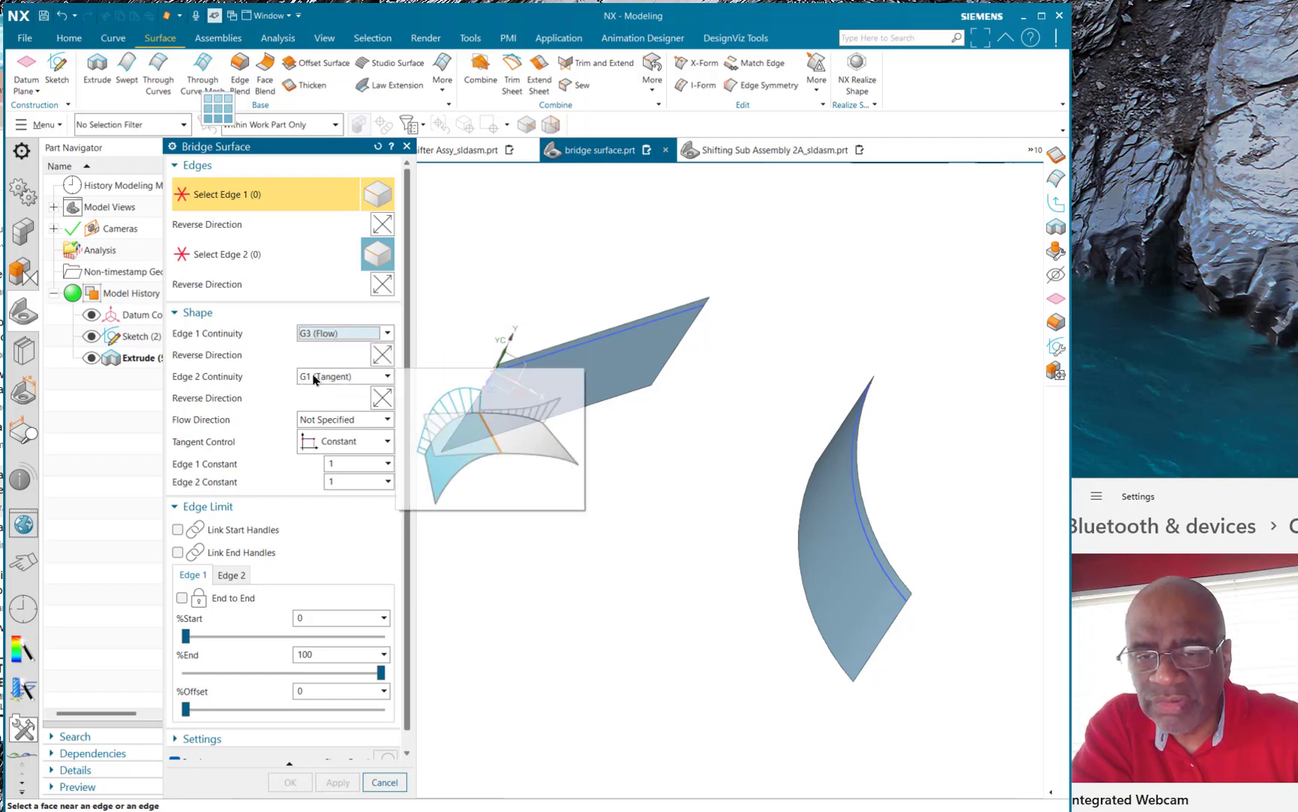
pyautogui.click(310, 376)
pyautogui.click(317, 432)
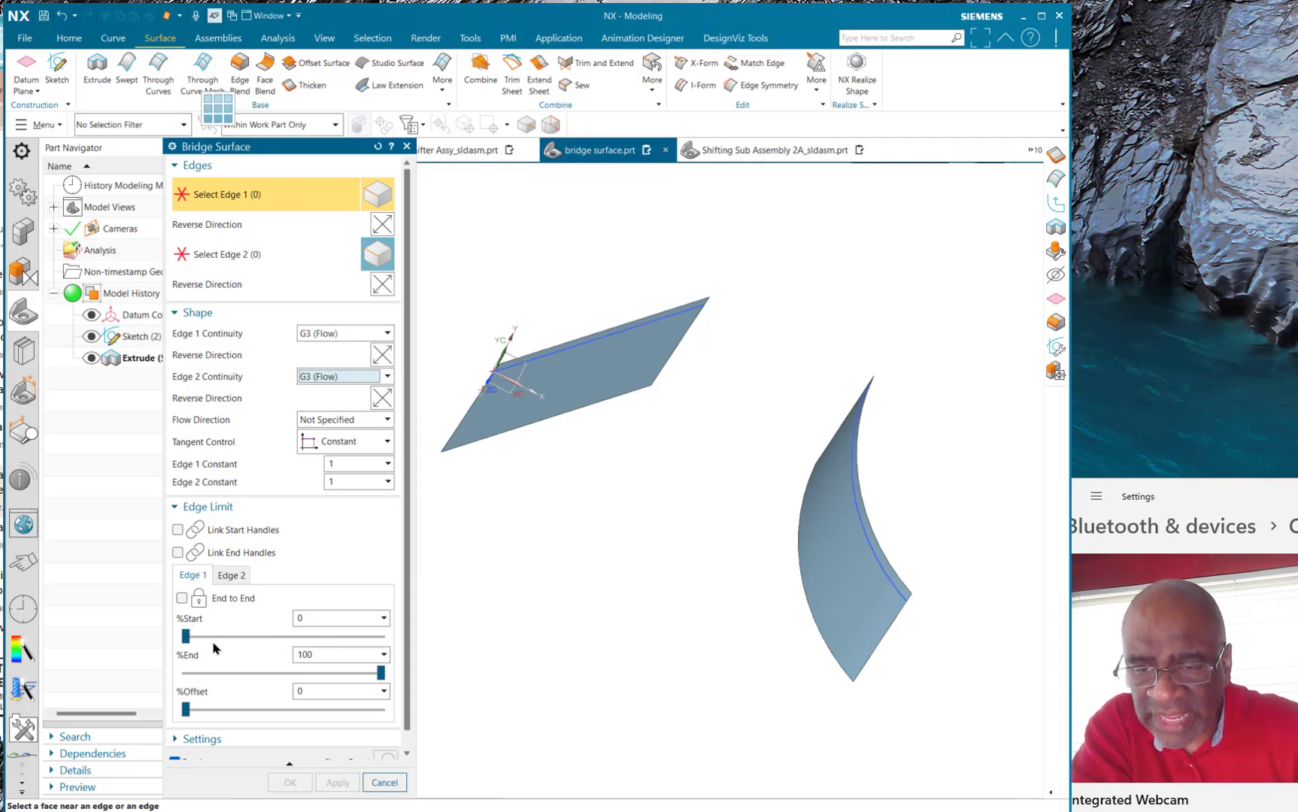
pyautogui.click(238, 576)
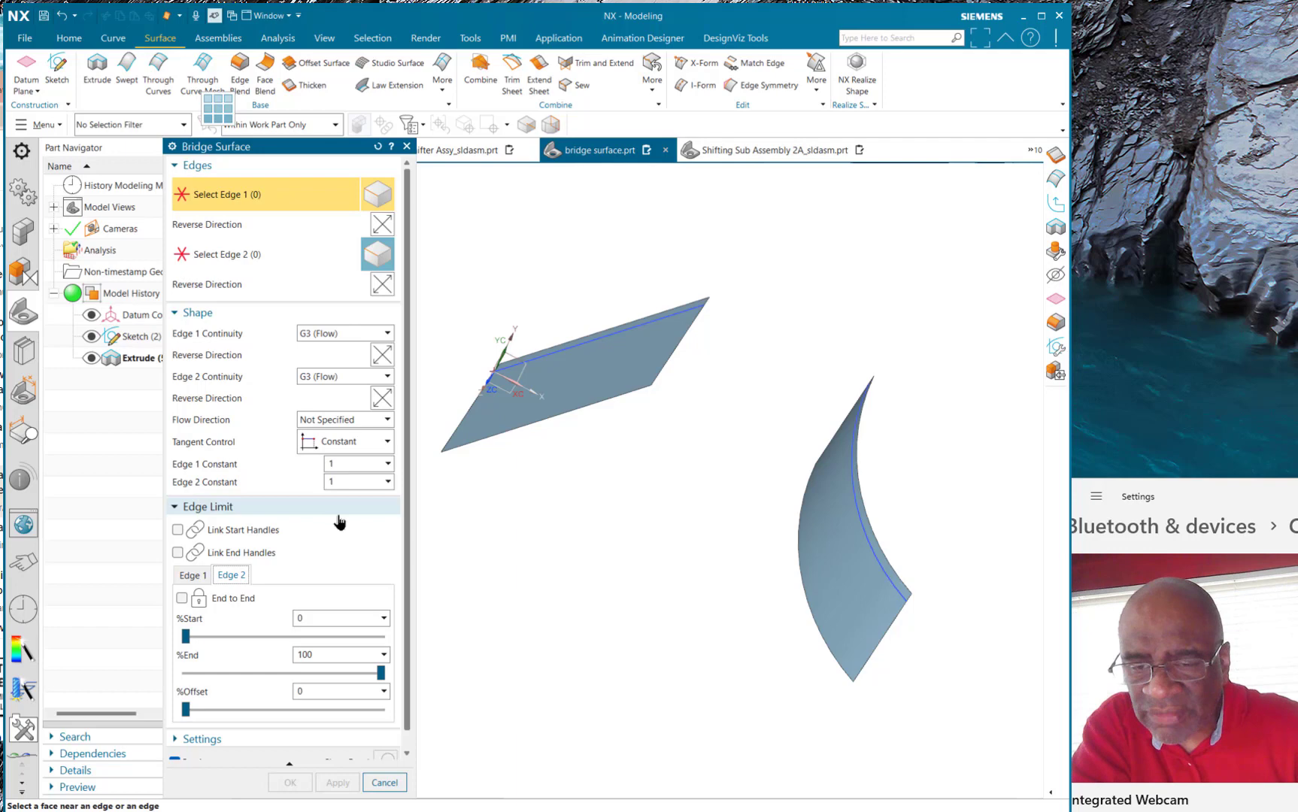
pyautogui.click(190, 576)
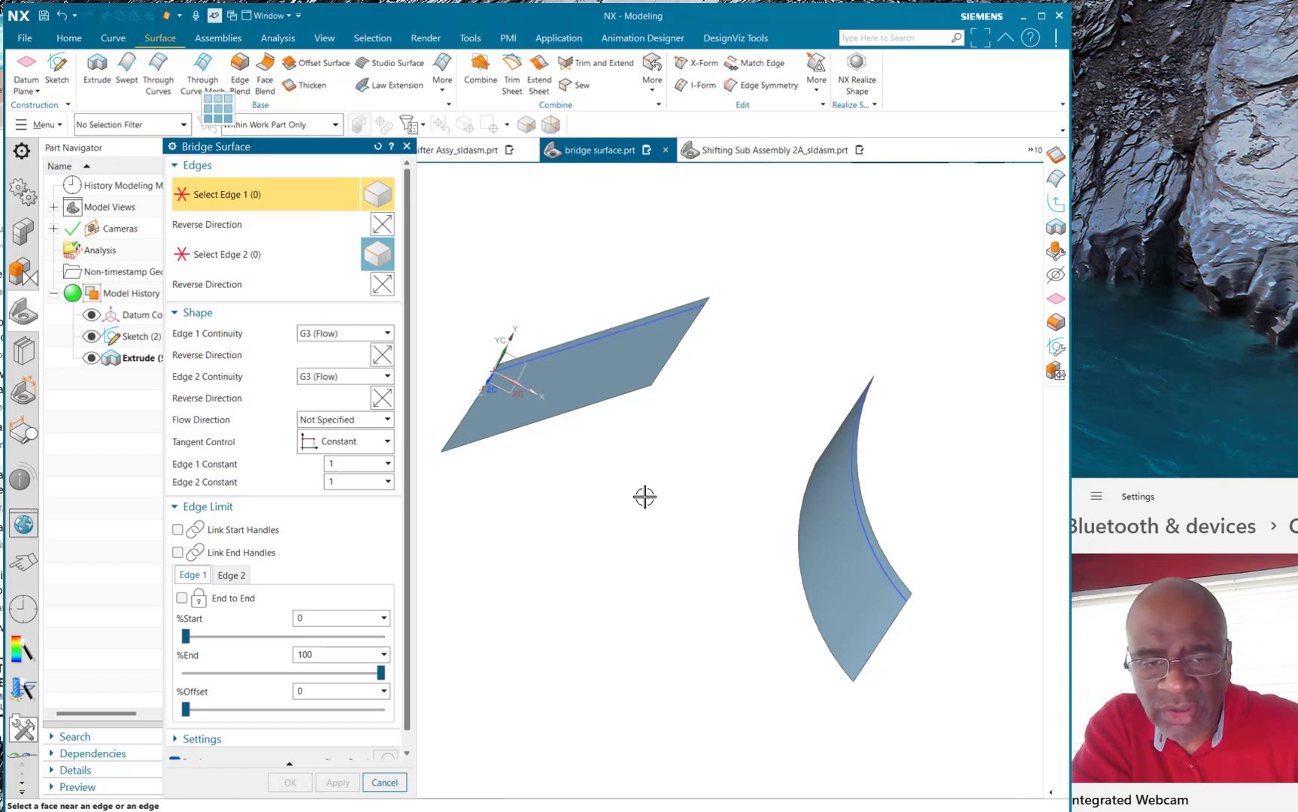
pyautogui.moveTo(643, 497); pyautogui.dragTo(618, 525, button='middle')
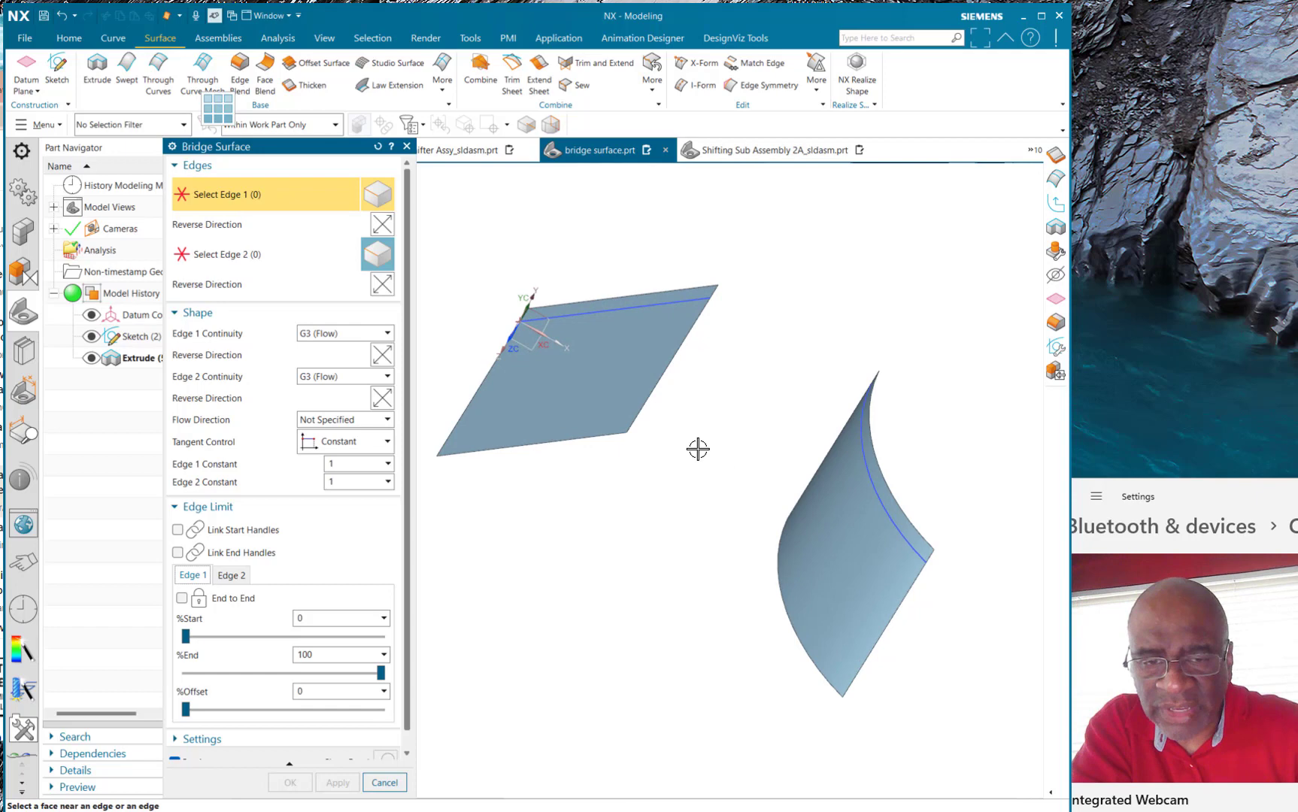
# Step: Pick the flat sheet's edge as Edge 1 and the curved sheet's edge as Edge 2
pyautogui.click(637, 422)
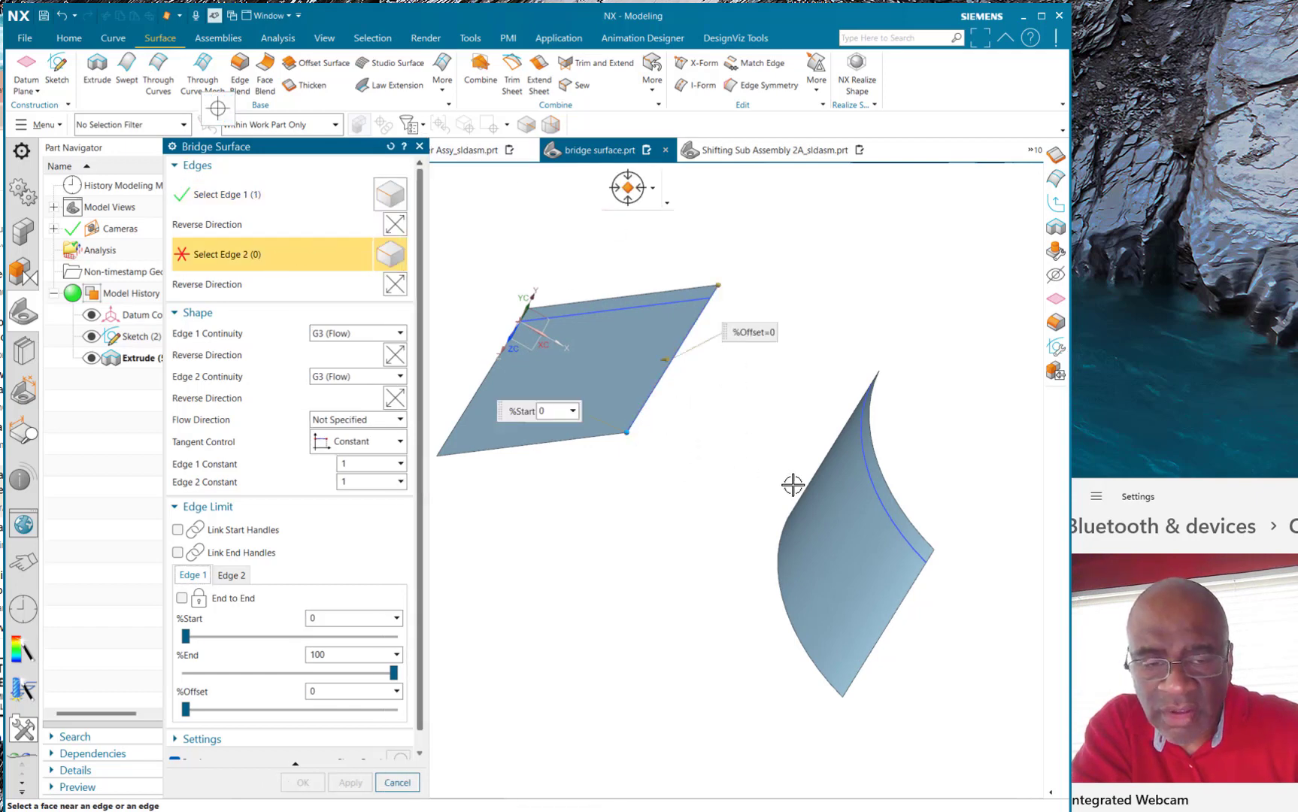
pyautogui.moveTo(664, 482); pyautogui.dragTo(739, 463, button='middle')
pyautogui.click(716, 469)
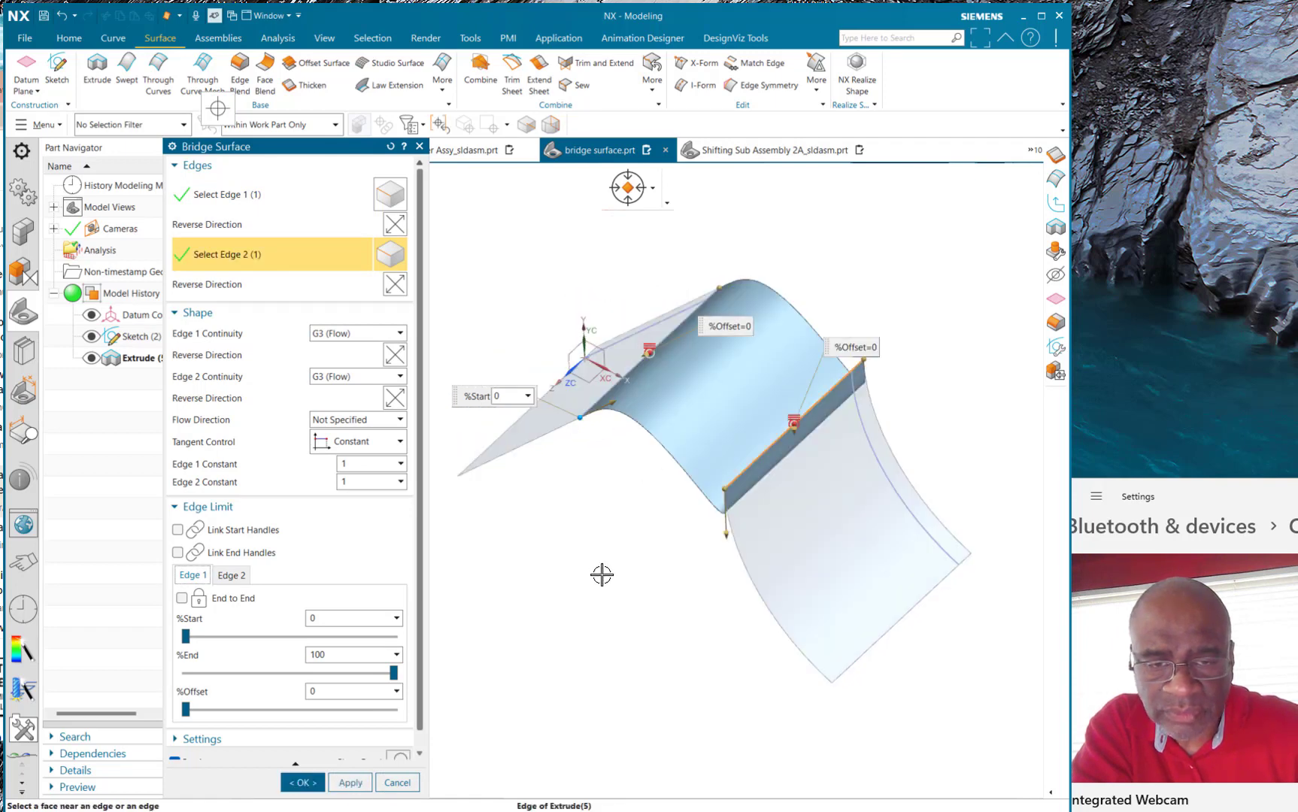
pyautogui.moveTo(602, 571); pyautogui.dragTo(646, 550, button='middle')
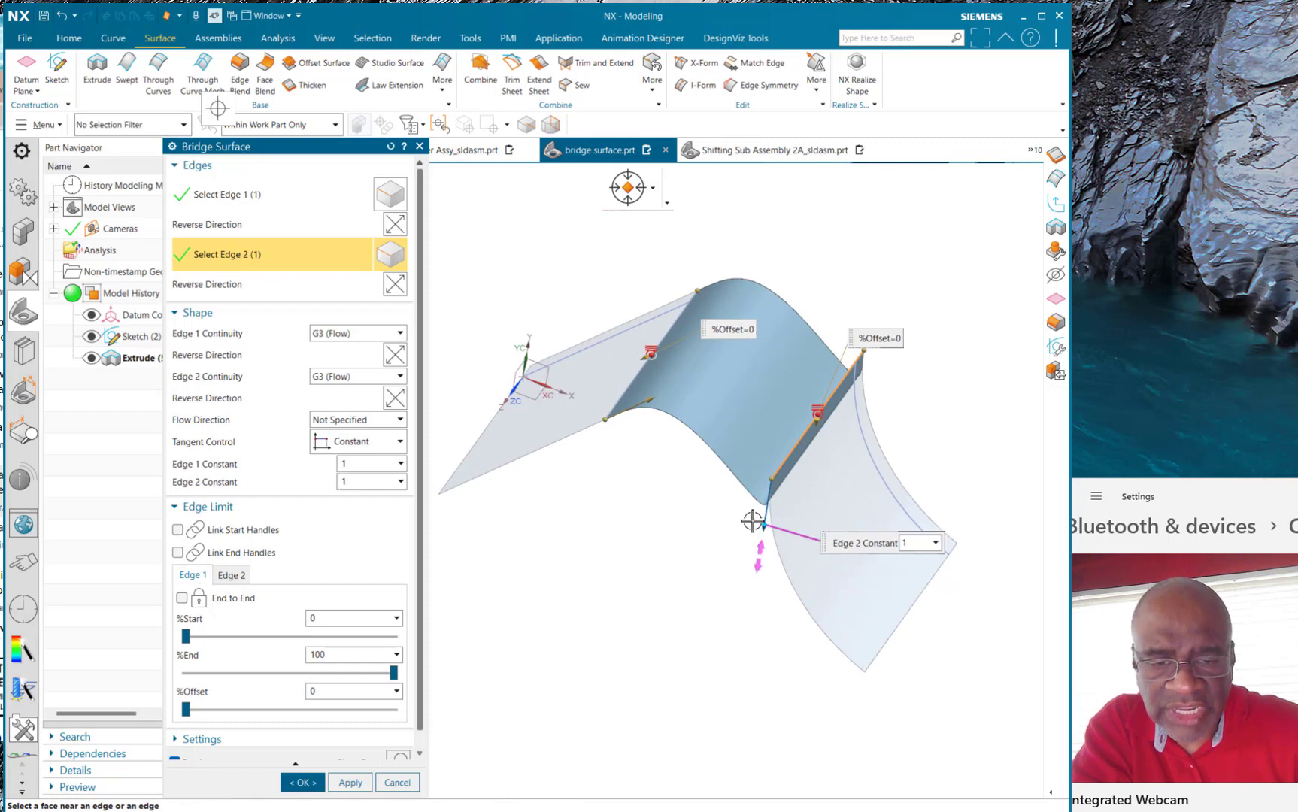
# Step: Reduce Edge 2's pull, reverse Edge 2, and stretch Edge 1 to constant 2.4
pyautogui.moveTo(765, 522); pyautogui.dragTo(713, 528)
pyautogui.click(394, 399)
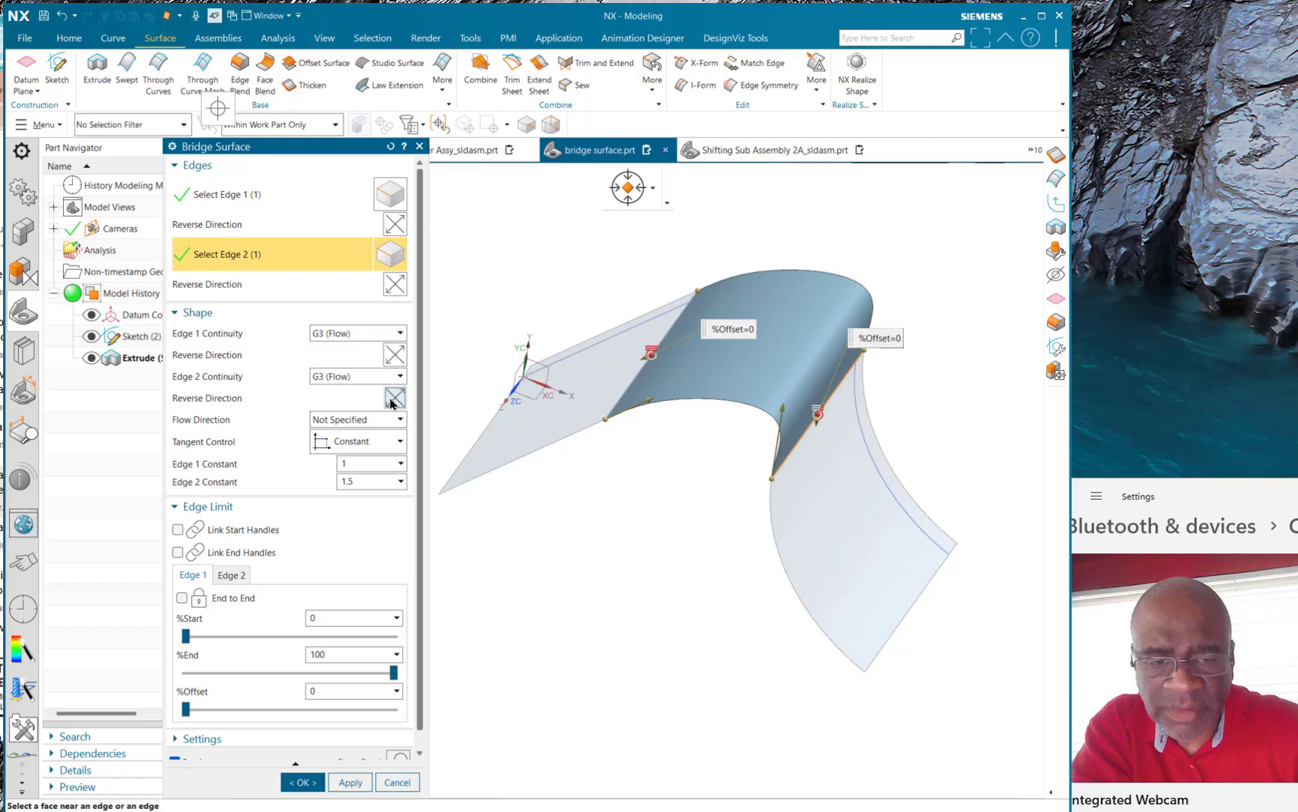
pyautogui.moveTo(687, 560); pyautogui.dragTo(656, 415, button='middle')
pyautogui.moveTo(659, 416); pyautogui.dragTo(797, 402)
# Step: Reset both the Edge 1 and Edge 2 Constant values to 1
pyautogui.click(361, 466)
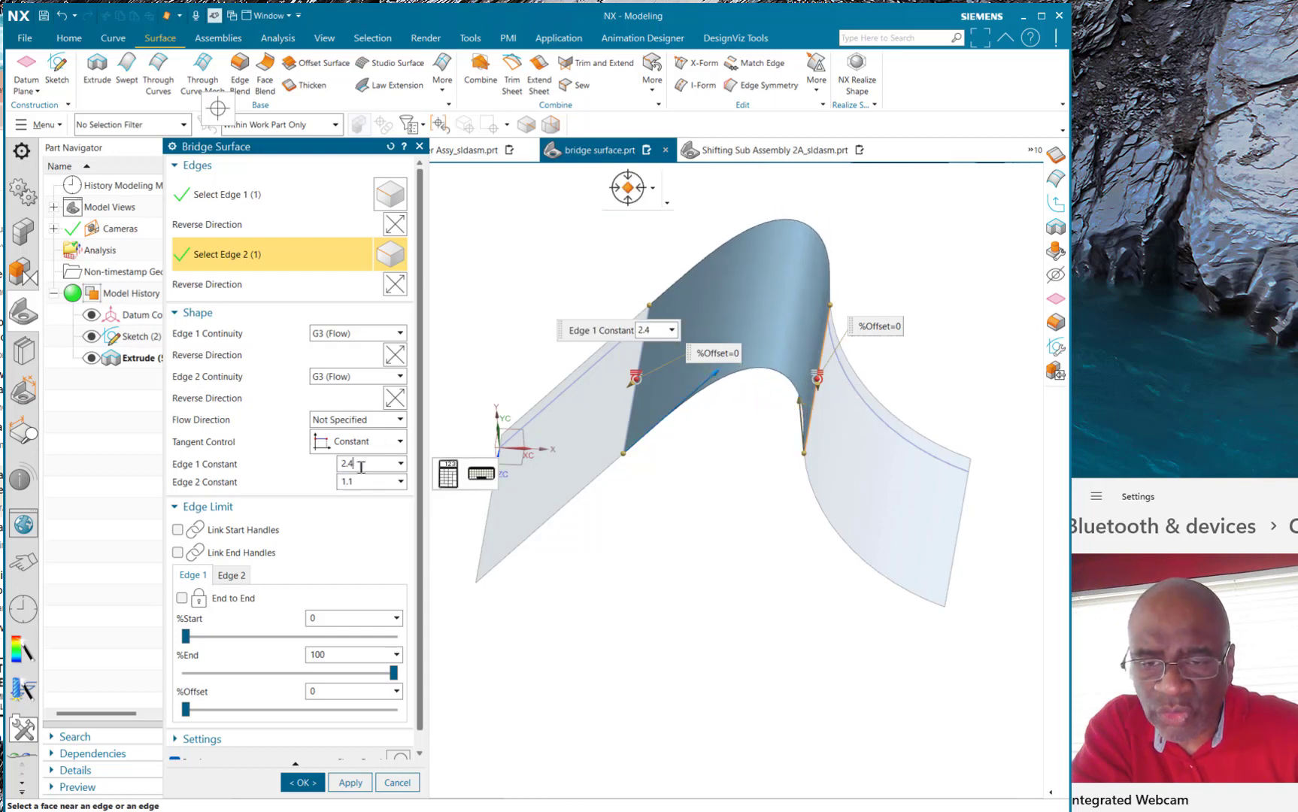
pyautogui.write('1')
pyautogui.press('Return')
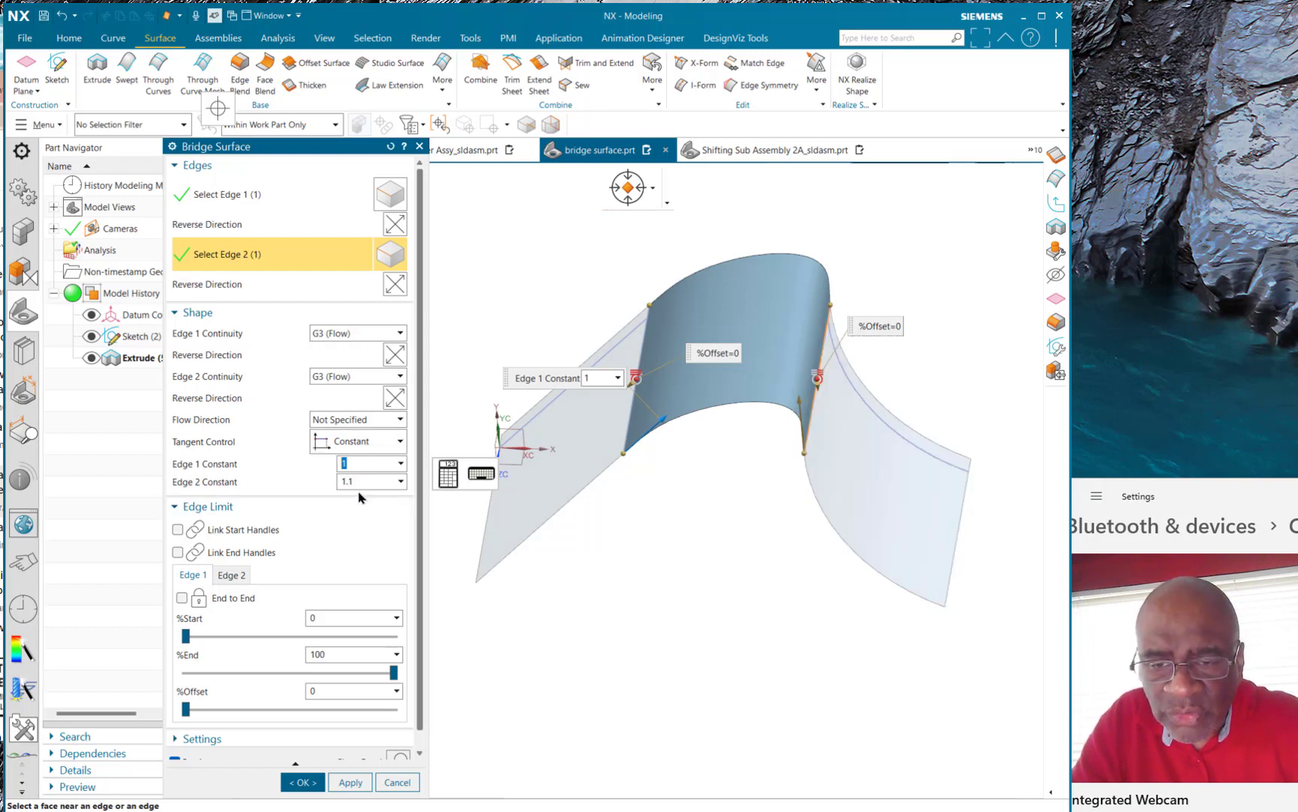
pyautogui.press('Tab')
pyautogui.write('1')
pyautogui.press('Return')
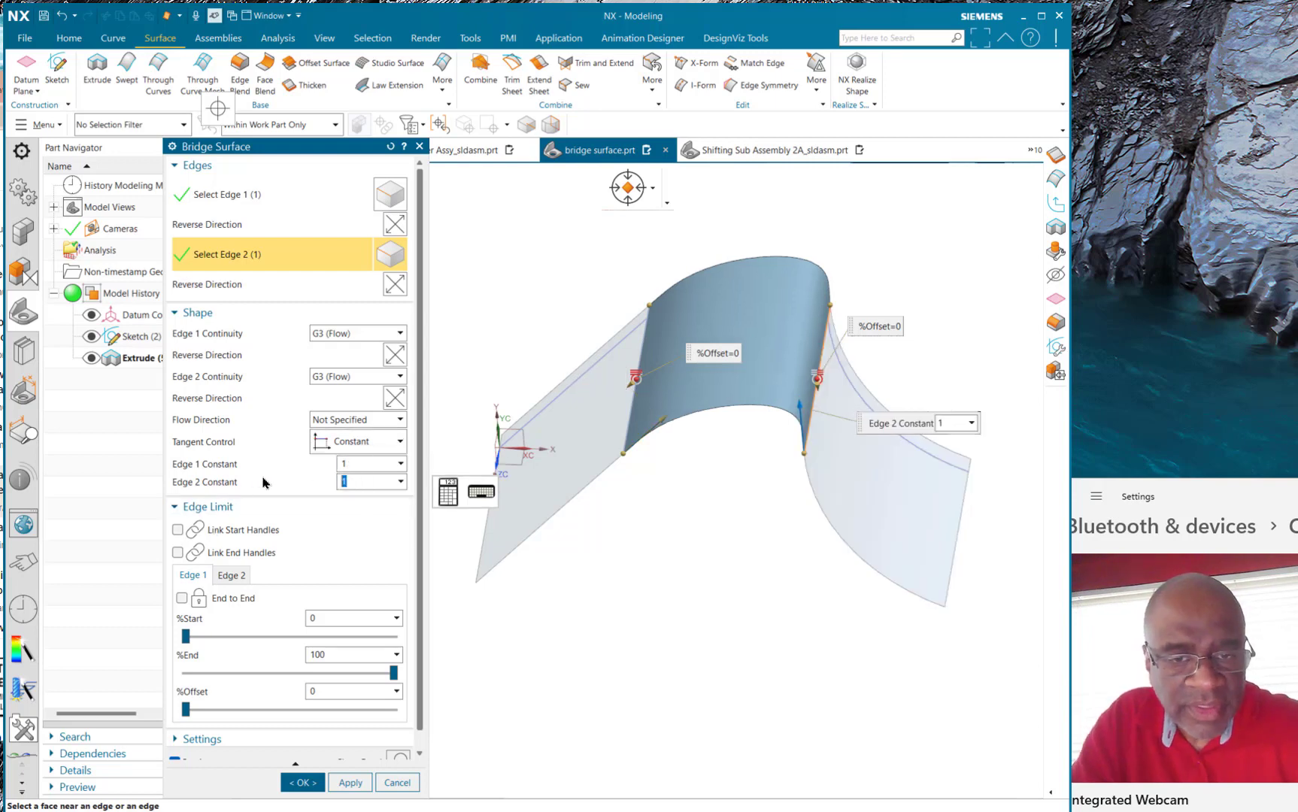
# Step: Drag the Edge 1 tangent handle to reshape the bridge toward constants 2.1 and 0.8
pyautogui.scroll(-1, 746, 566)
pyautogui.moveTo(747, 566); pyautogui.dragTo(737, 500, button='middle')
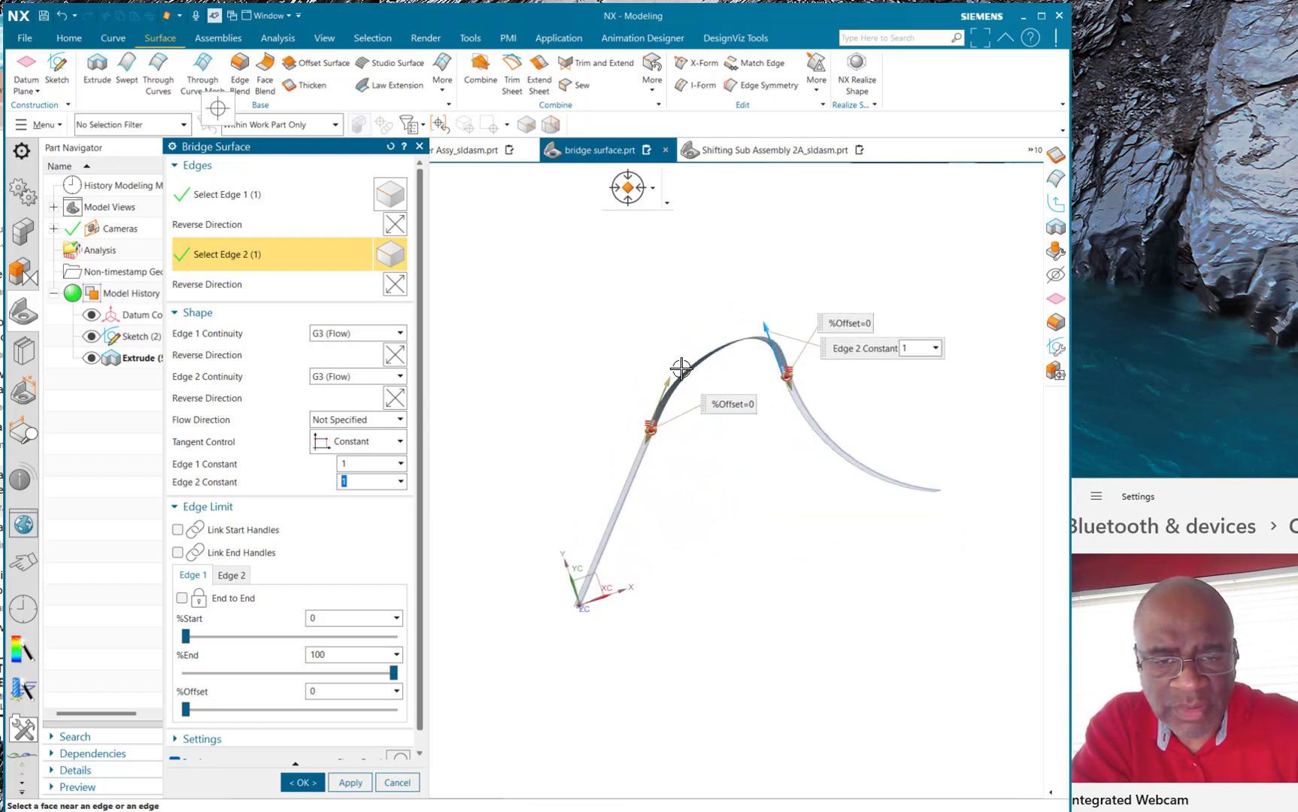
pyautogui.moveTo(675, 367); pyautogui.dragTo(778, 354)
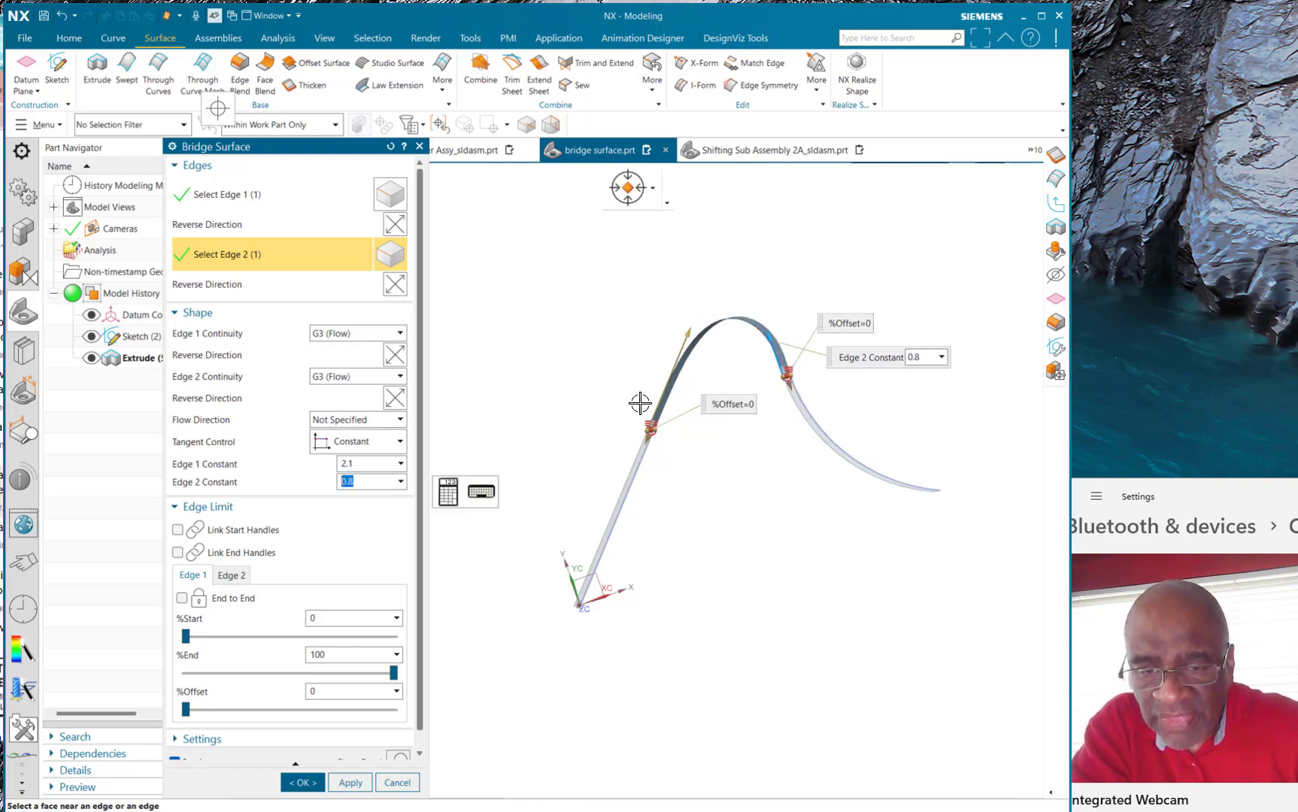
pyautogui.moveTo(597, 385); pyautogui.dragTo(594, 467, button='middle')
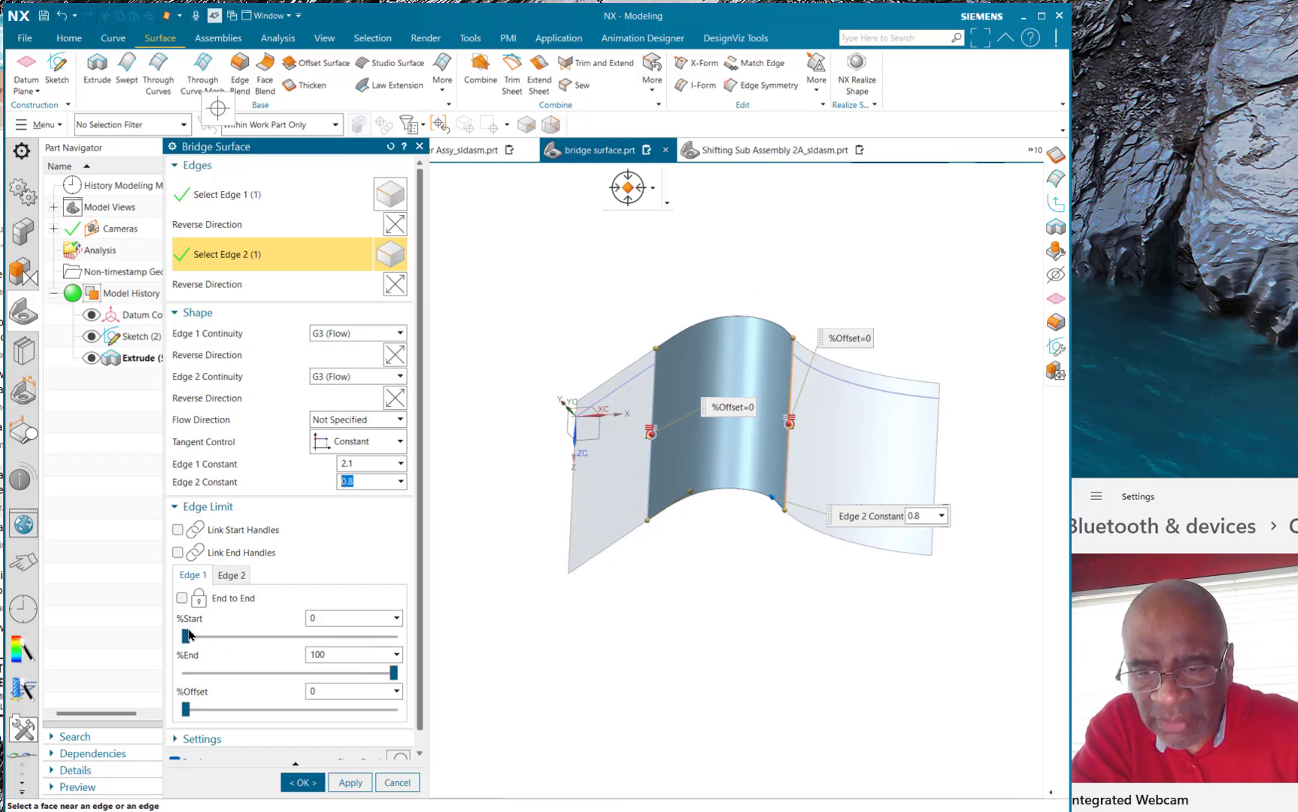
pyautogui.moveTo(189, 637); pyautogui.dragTo(130, 650)
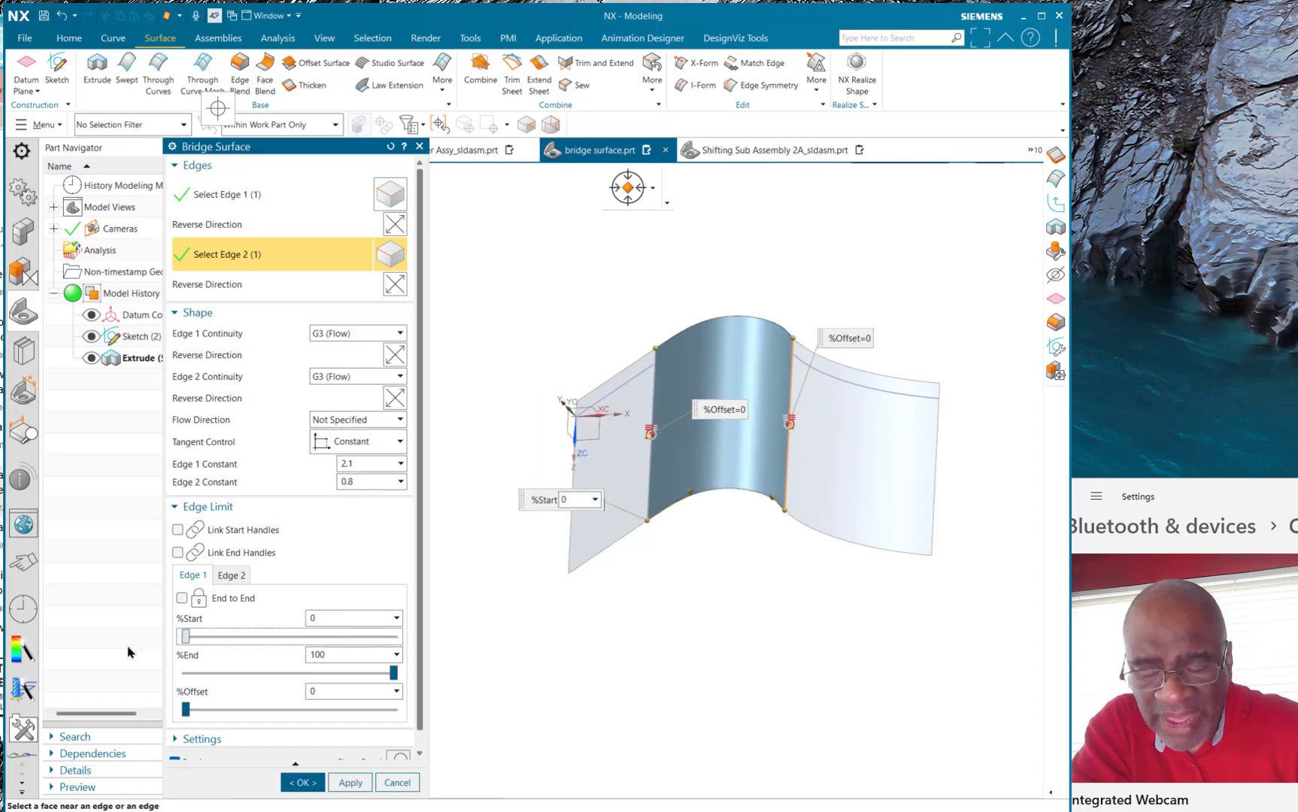
pyautogui.click(234, 577)
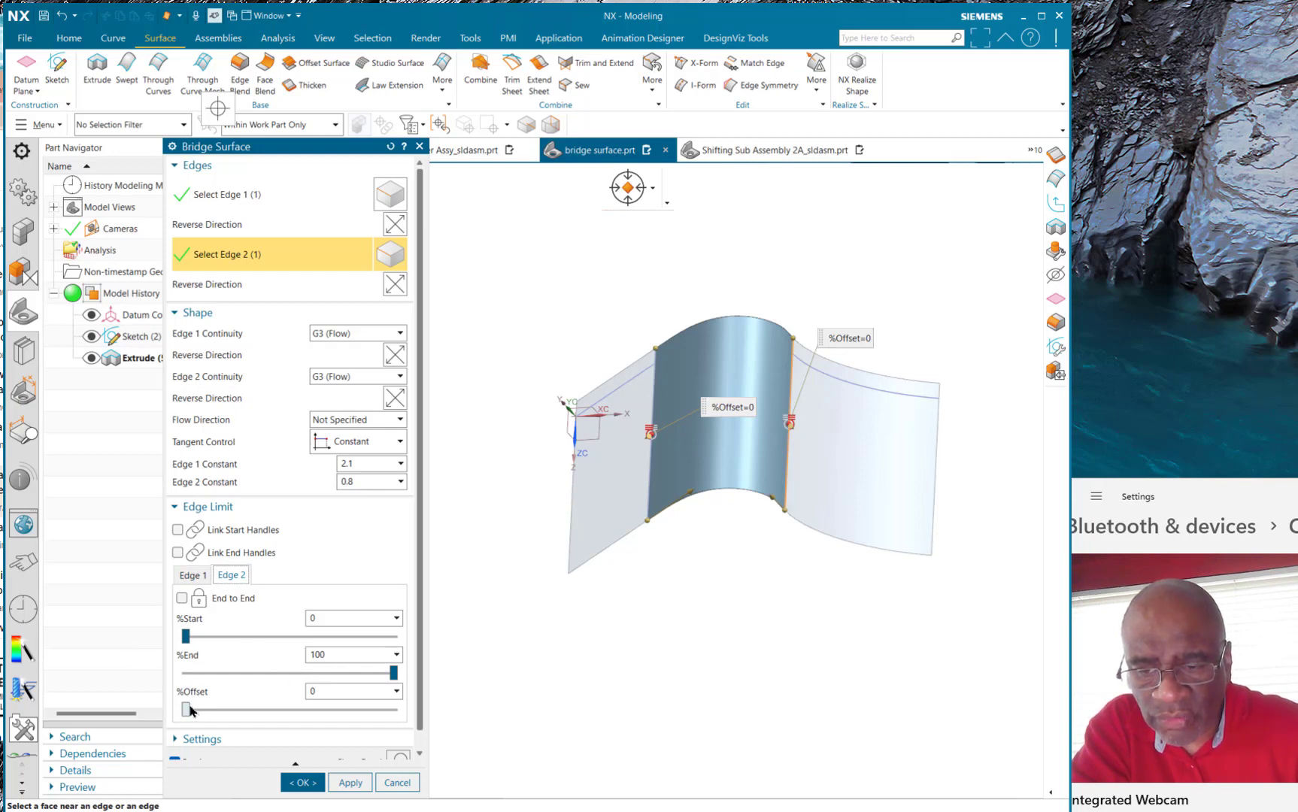
pyautogui.click(191, 639)
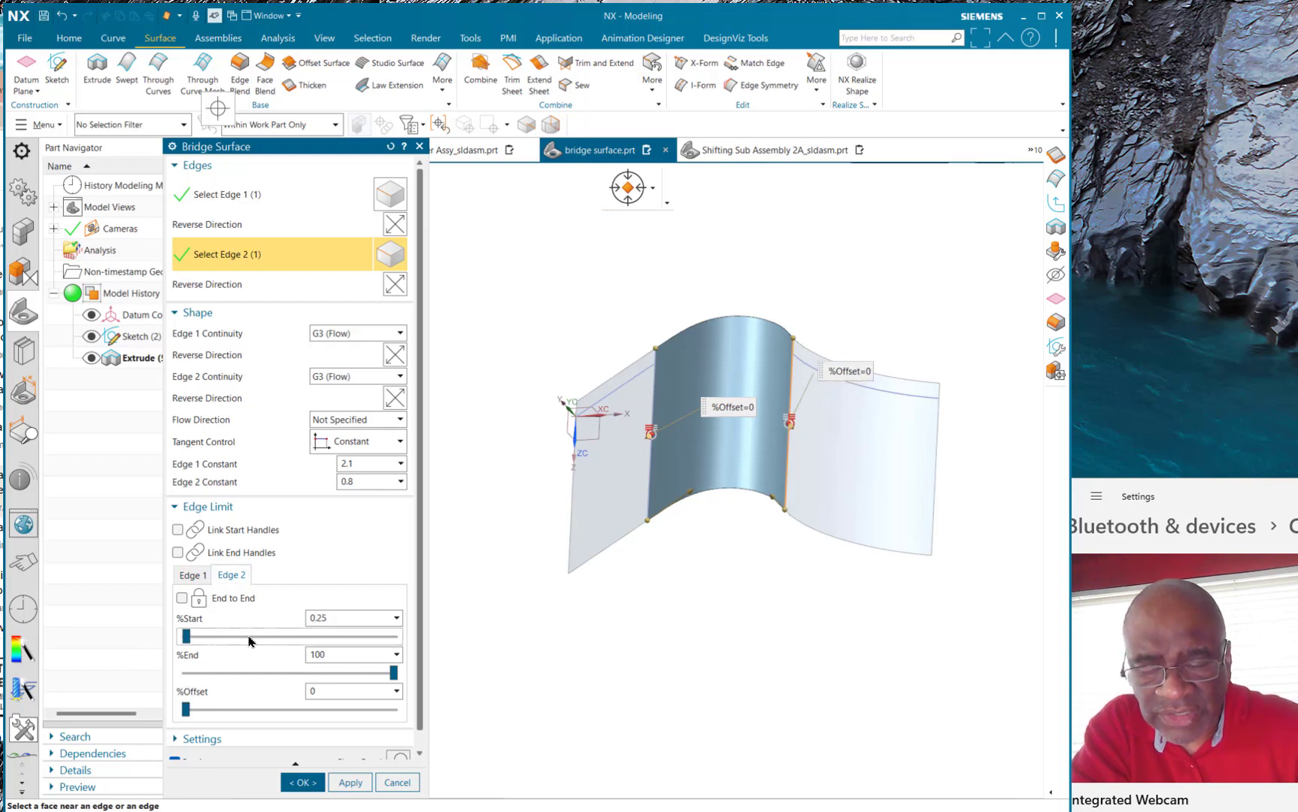
pyautogui.moveTo(186, 710); pyautogui.dragTo(136, 705)
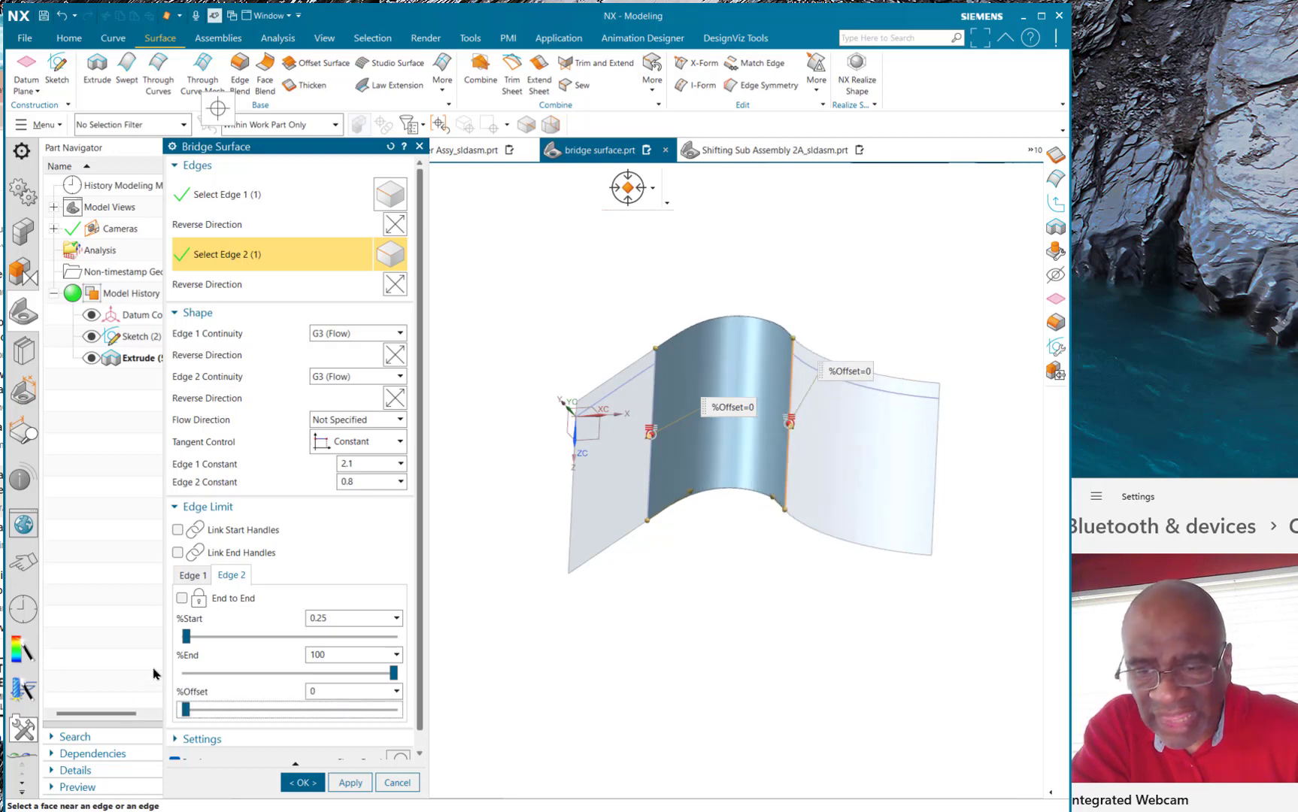
pyautogui.moveTo(188, 639); pyautogui.dragTo(87, 730)
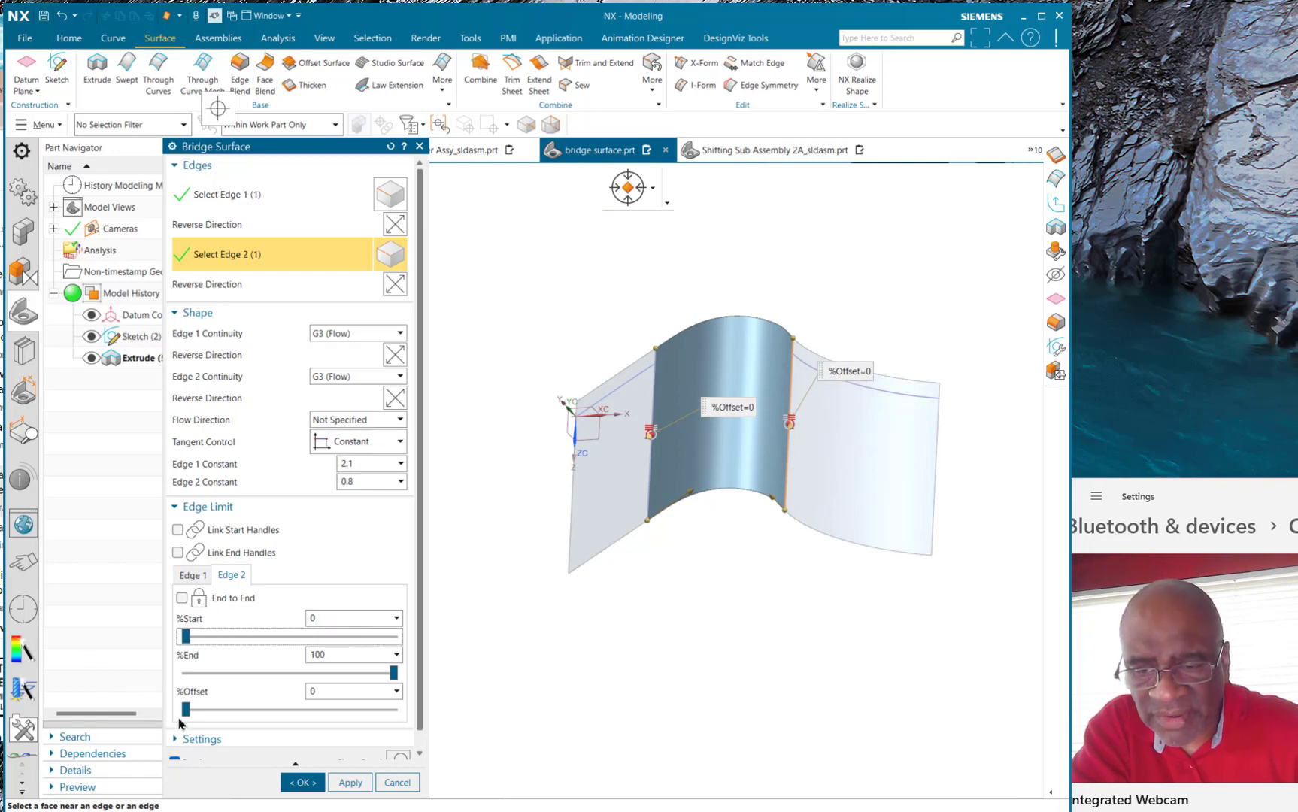
pyautogui.click(196, 581)
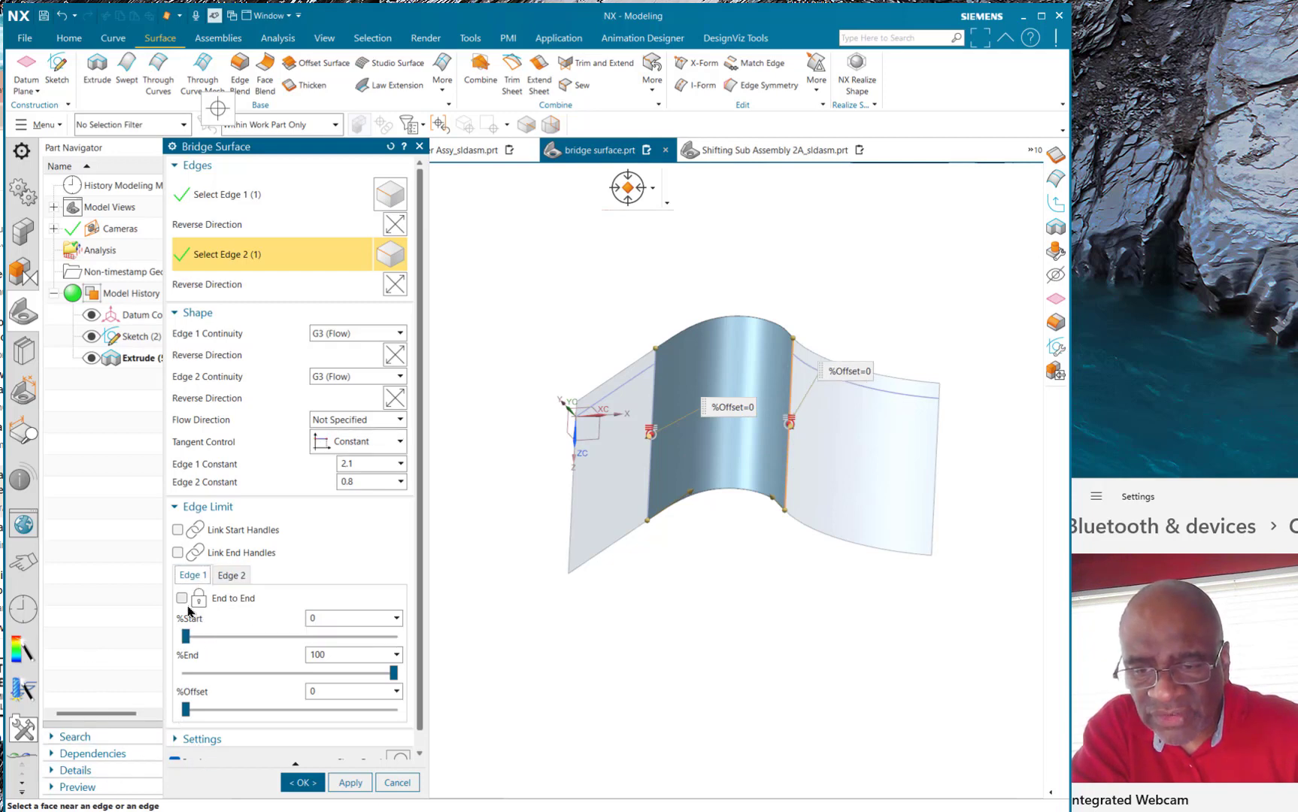
pyautogui.moveTo(185, 713); pyautogui.dragTo(92, 728)
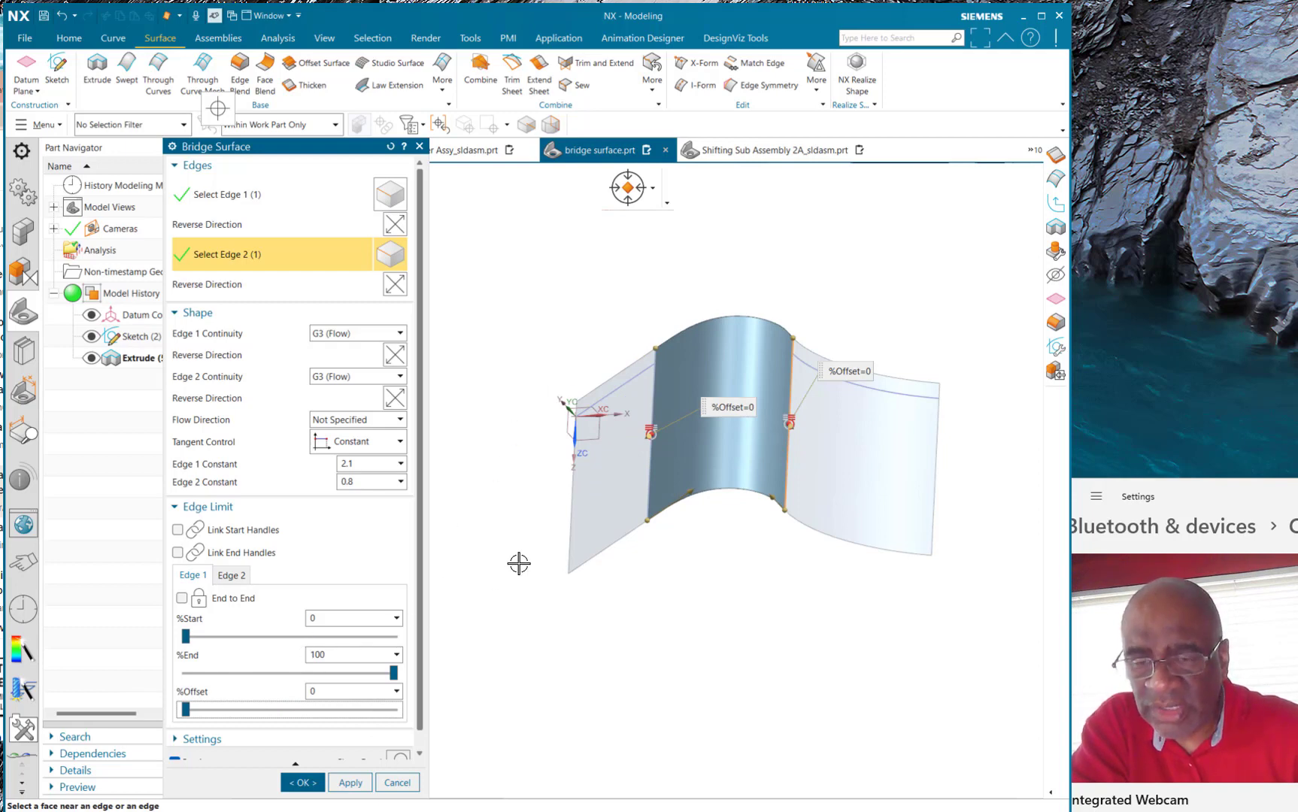
pyautogui.moveTo(501, 365)
pyautogui.mouseDown(button='middle')
pyautogui.moveTo(495, 418)
pyautogui.moveTo(481, 350)
pyautogui.mouseUp(button='middle')
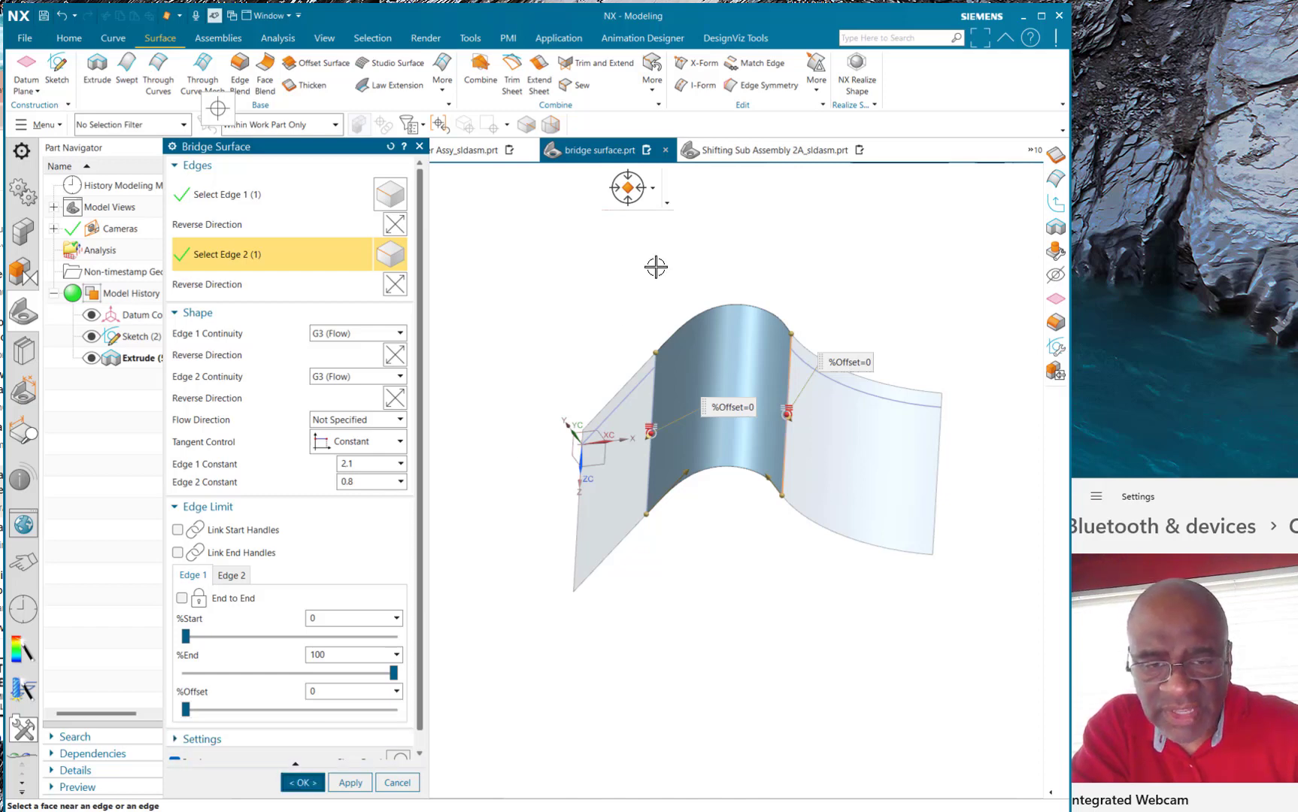
# Step: Create the bridge surface, then hide all sketches and datums with Ctrl+W
pyautogui.click(302, 782)
pyautogui.moveTo(711, 582); pyautogui.dragTo(713, 621, button='middle')
pyautogui.hotkey('ctrl', 'w')
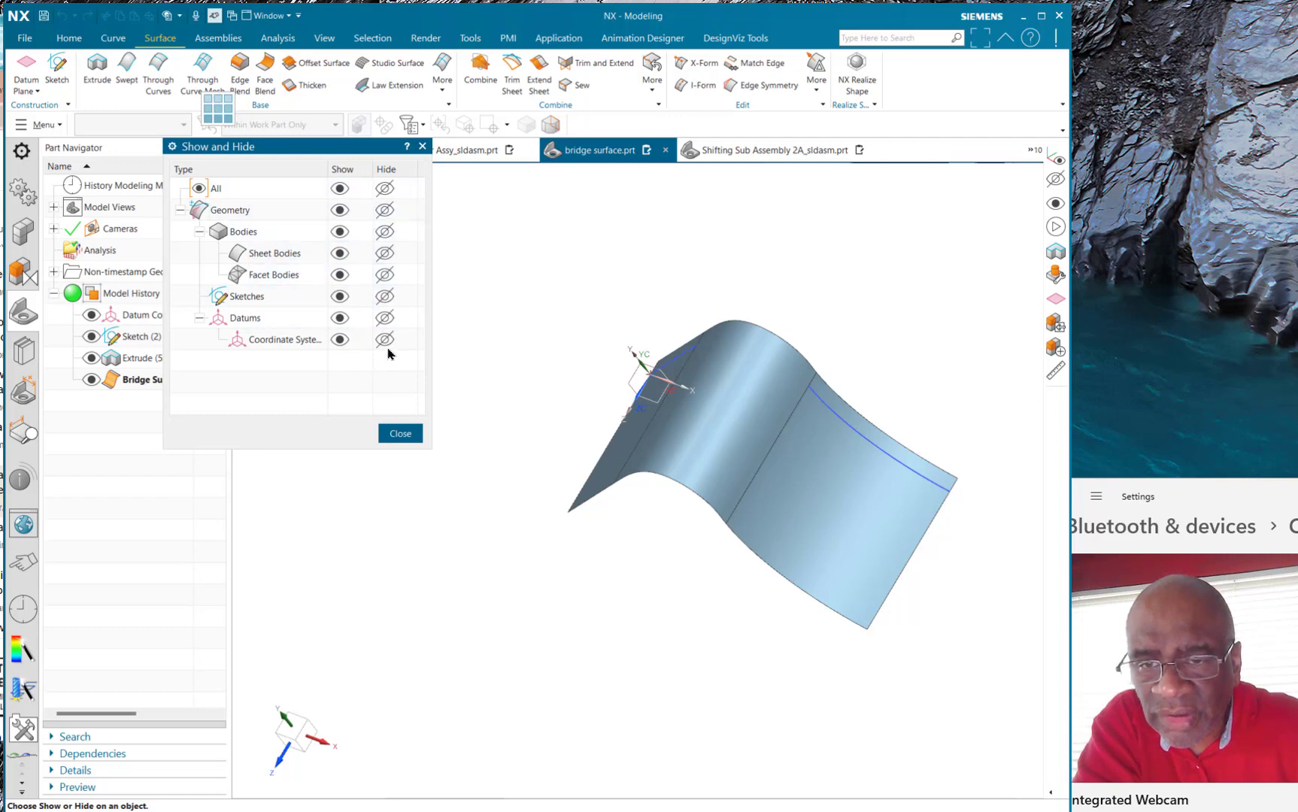
pyautogui.click(384, 296)
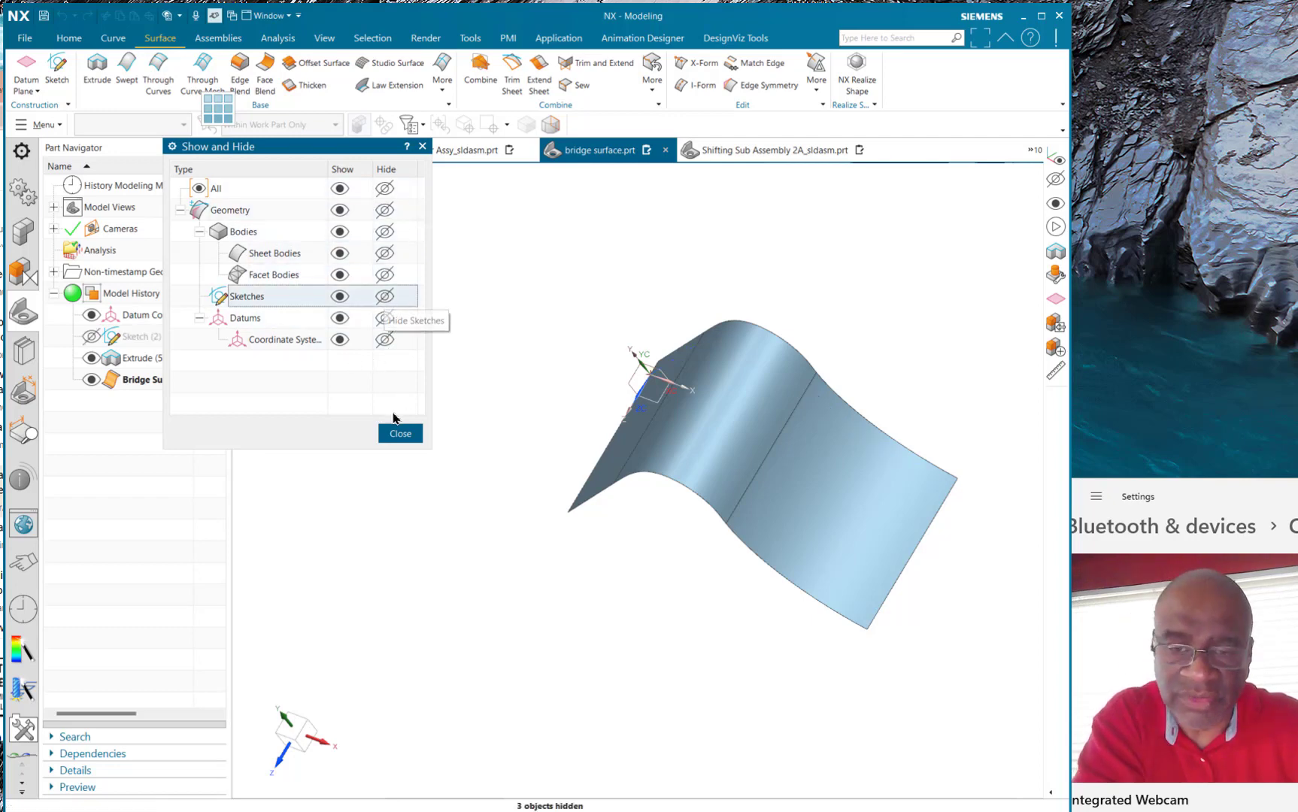
pyautogui.click(385, 318)
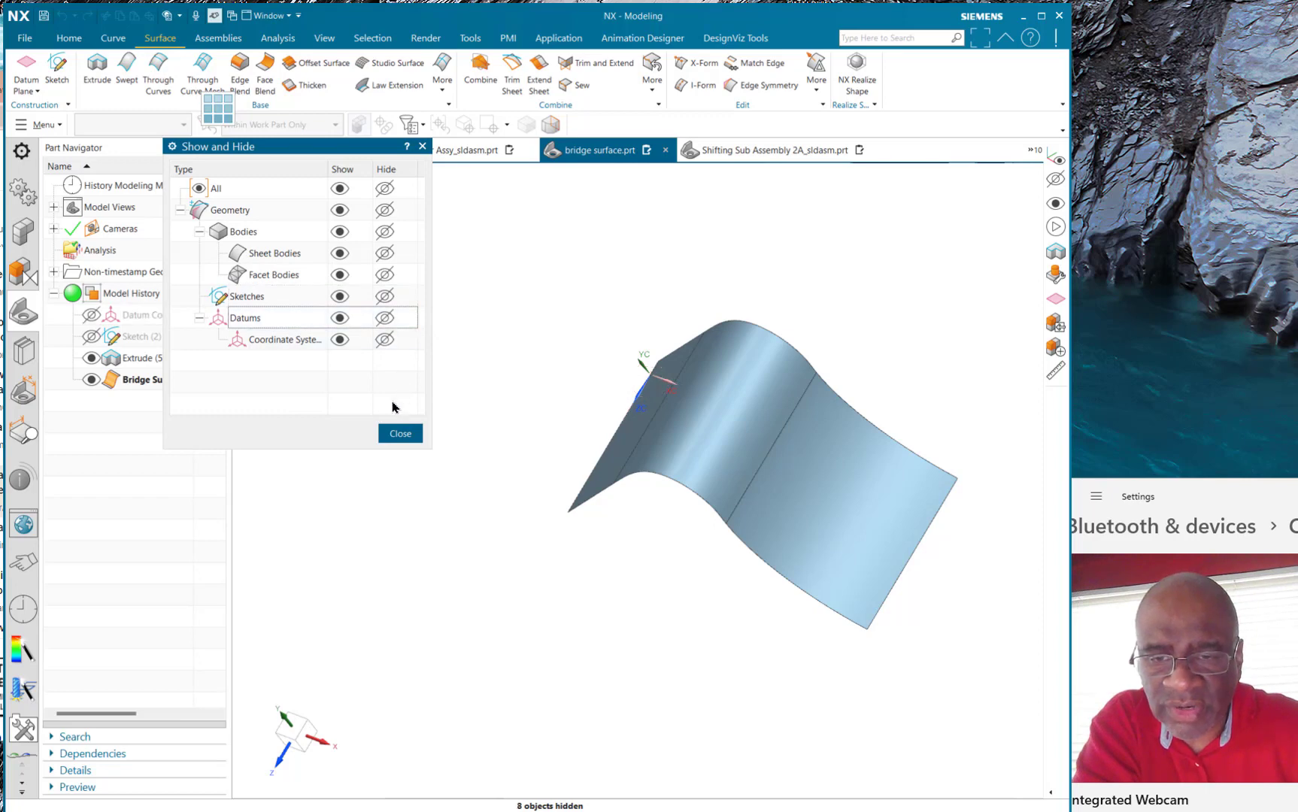
pyautogui.click(399, 433)
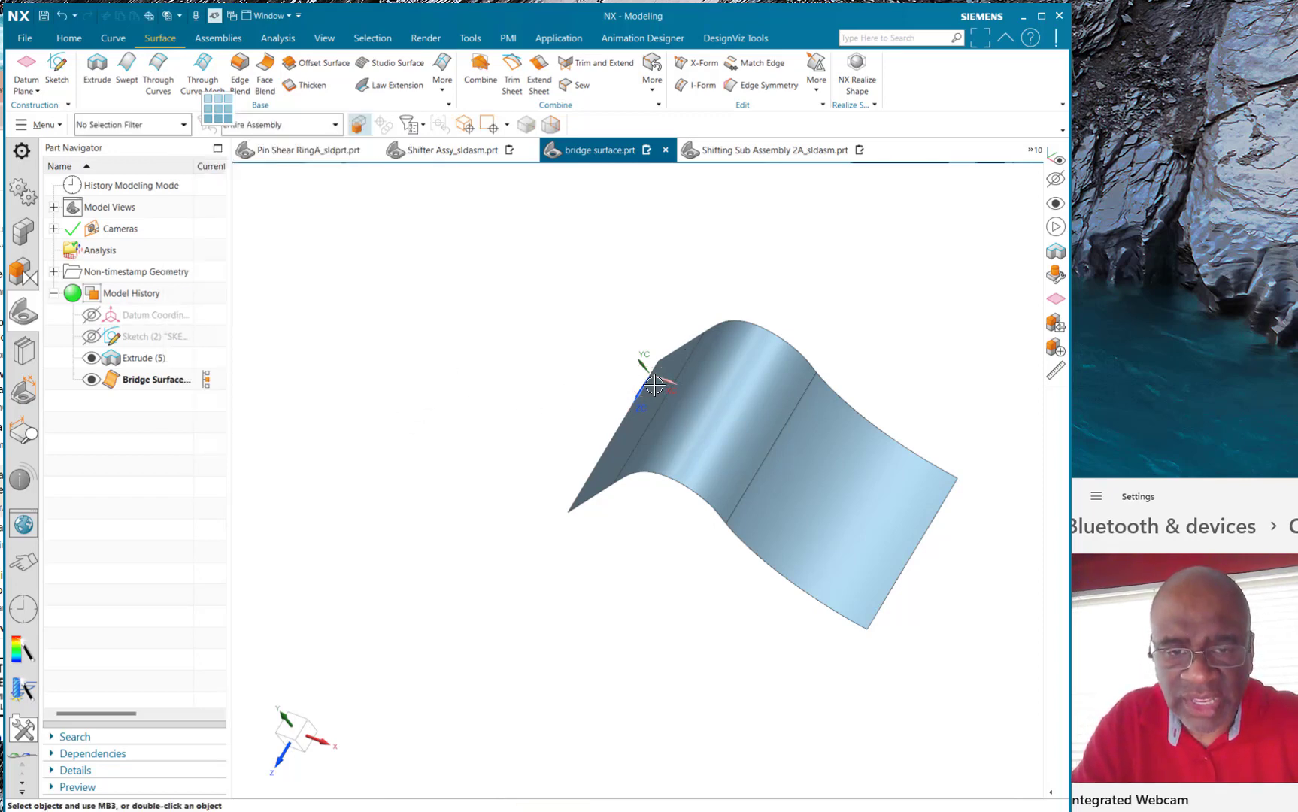
# Step: Hide the work coordinate triad and reposition the view on the surfaces
pyautogui.press('w')
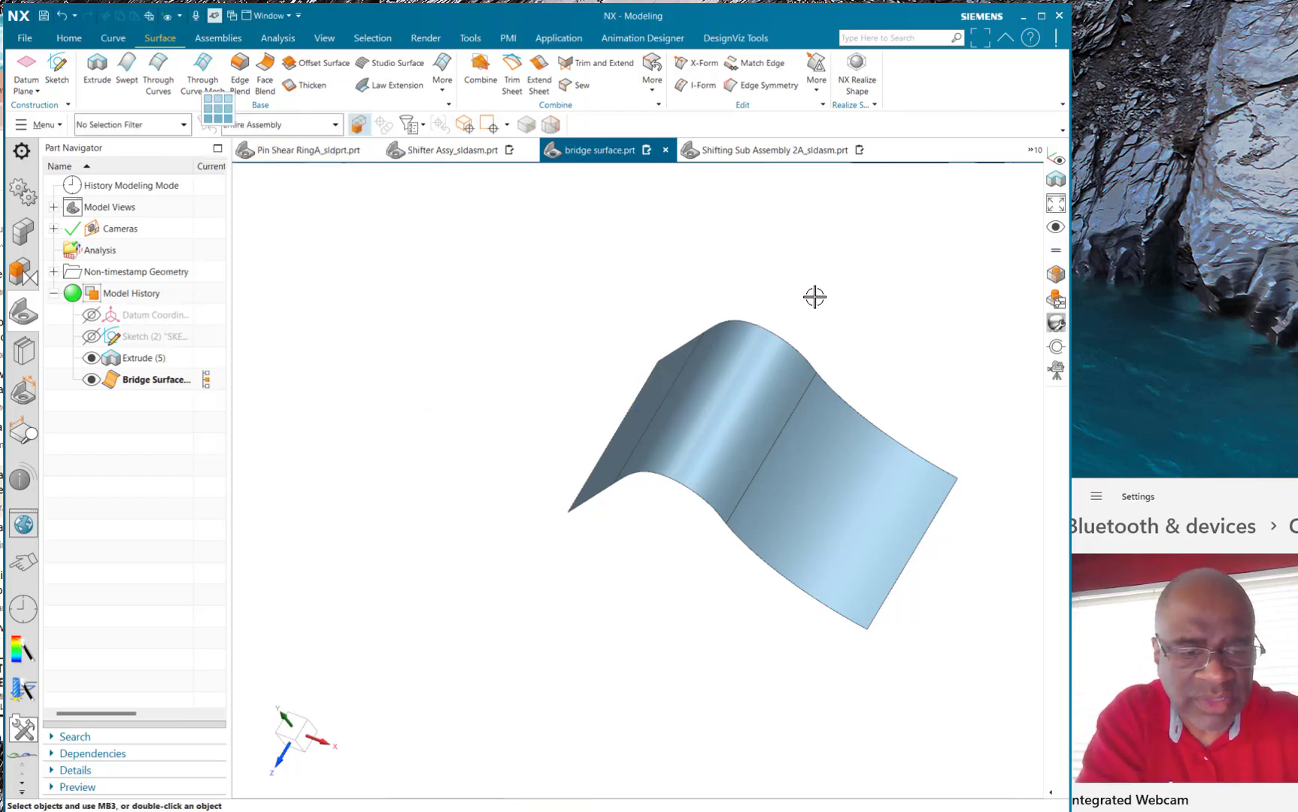
pyautogui.moveTo(815, 296); pyautogui.dragTo(689, 273, button='middle')
pyautogui.keyDown('shift'); pyautogui.moveTo(564, 269); pyautogui.dragTo(570, 251, button='middle'); pyautogui.keyUp('shift')
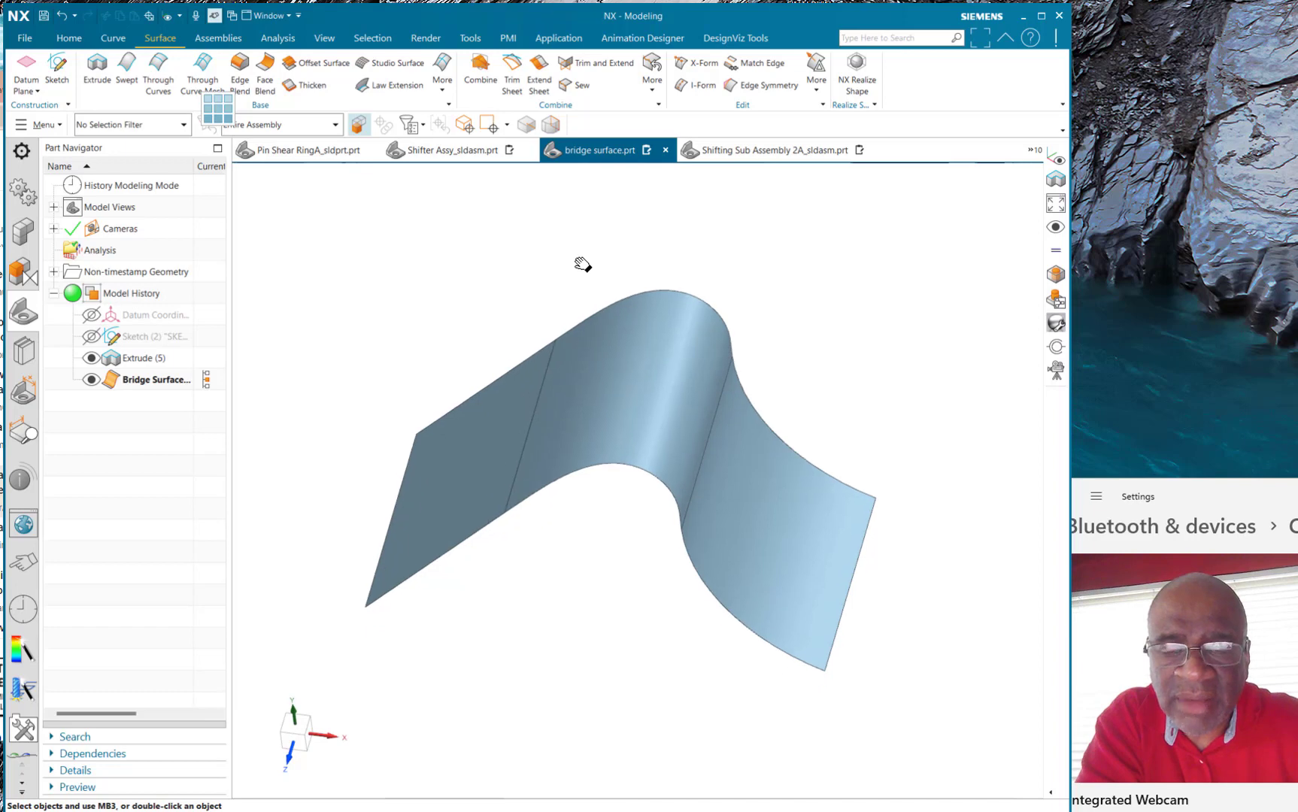
# Step: Run Section Analysis on the middle bridge face and both extruded faces
pyautogui.click(278, 38)
pyautogui.click(454, 84)
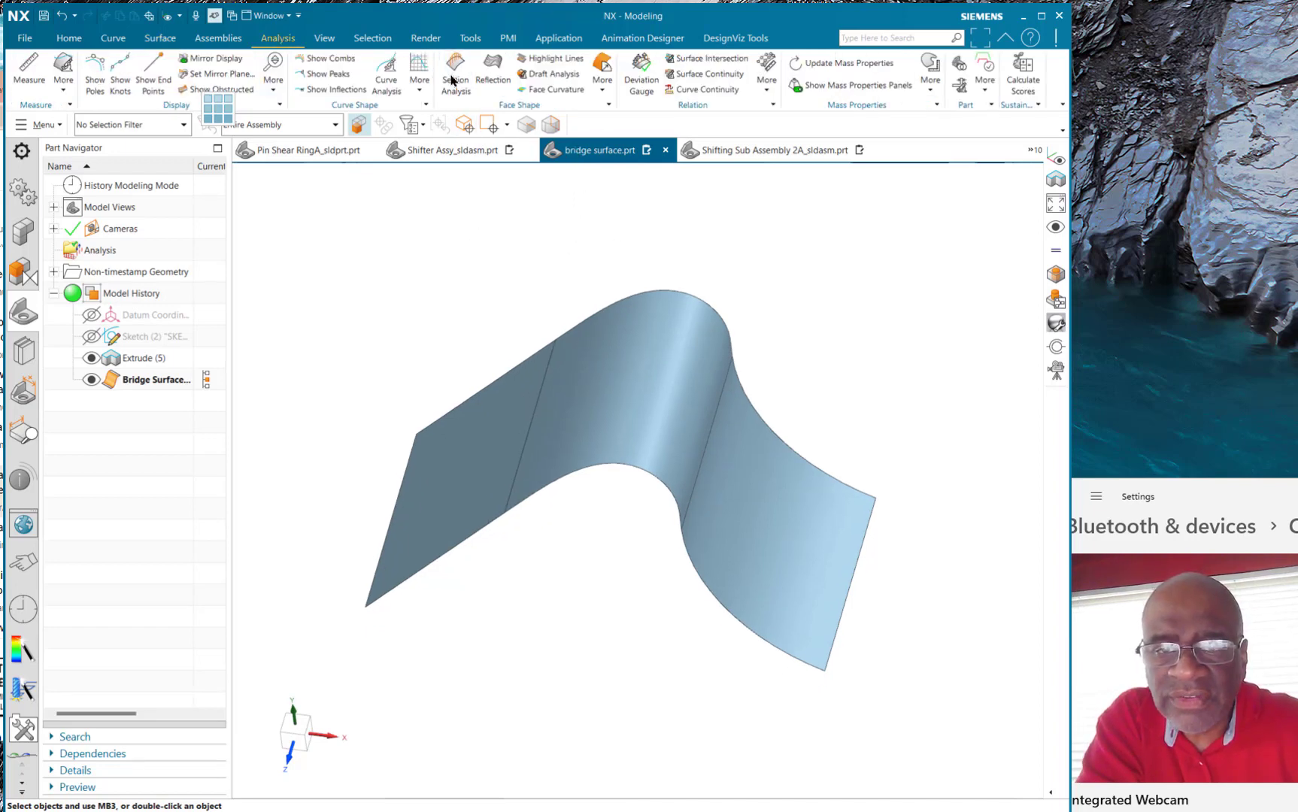
pyautogui.click(539, 407)
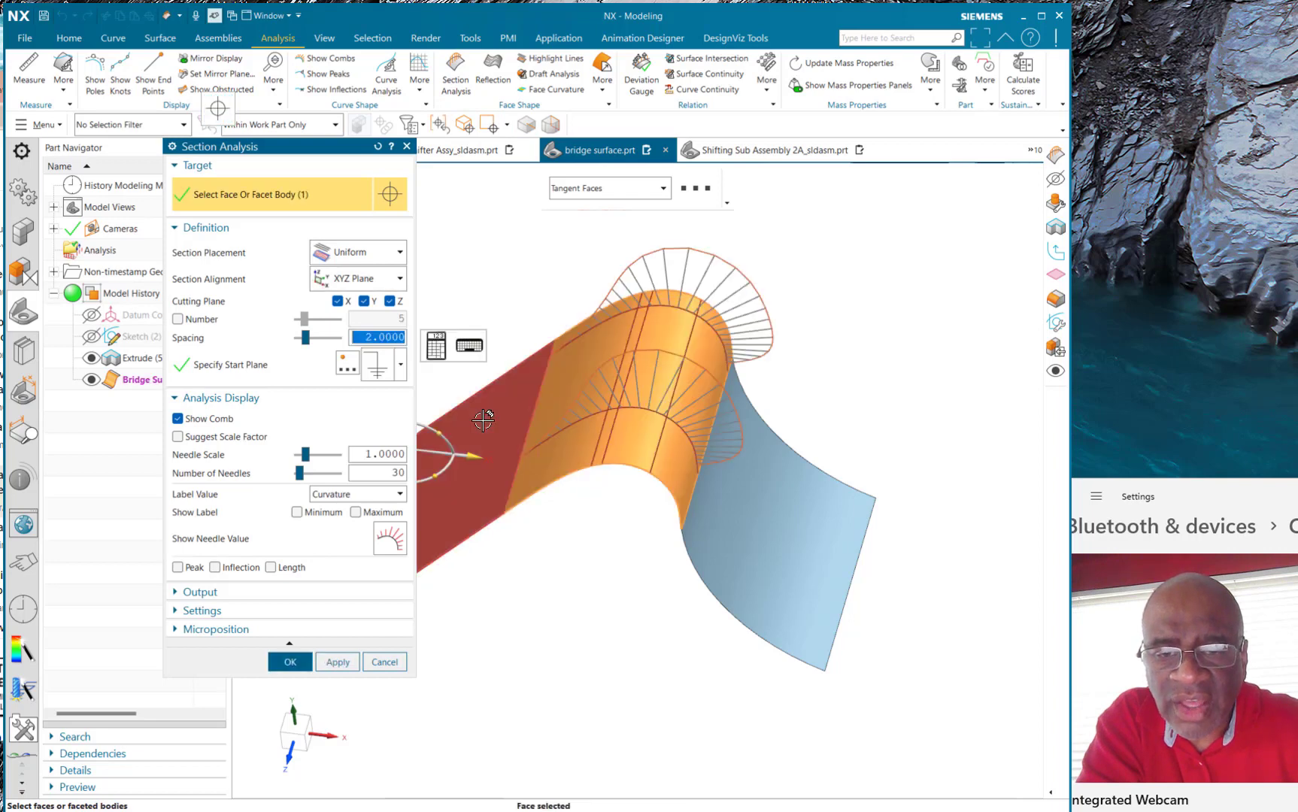
pyautogui.click(510, 413)
pyautogui.click(728, 490)
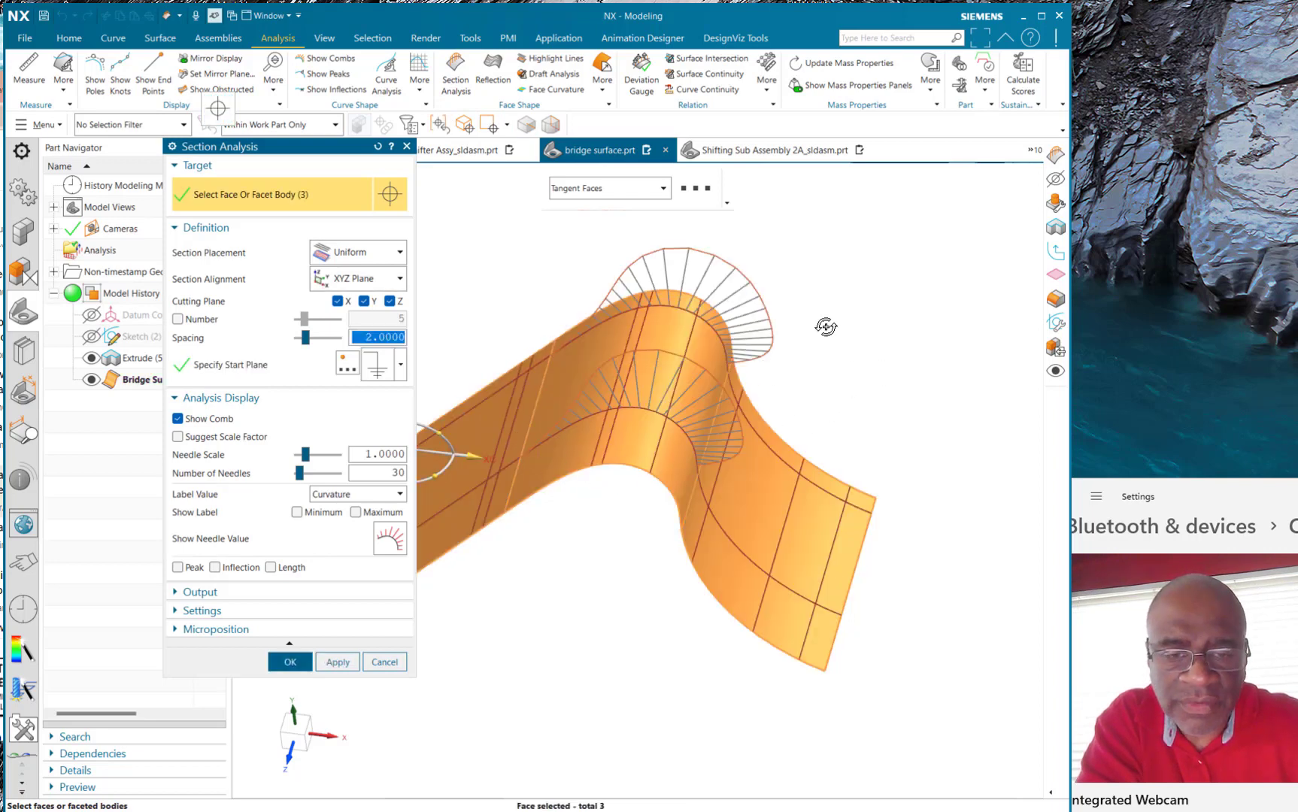
# Step: Inspect the curvature combs from several angles, then cancel the analysis
pyautogui.moveTo(873, 367); pyautogui.dragTo(789, 264, button='middle')
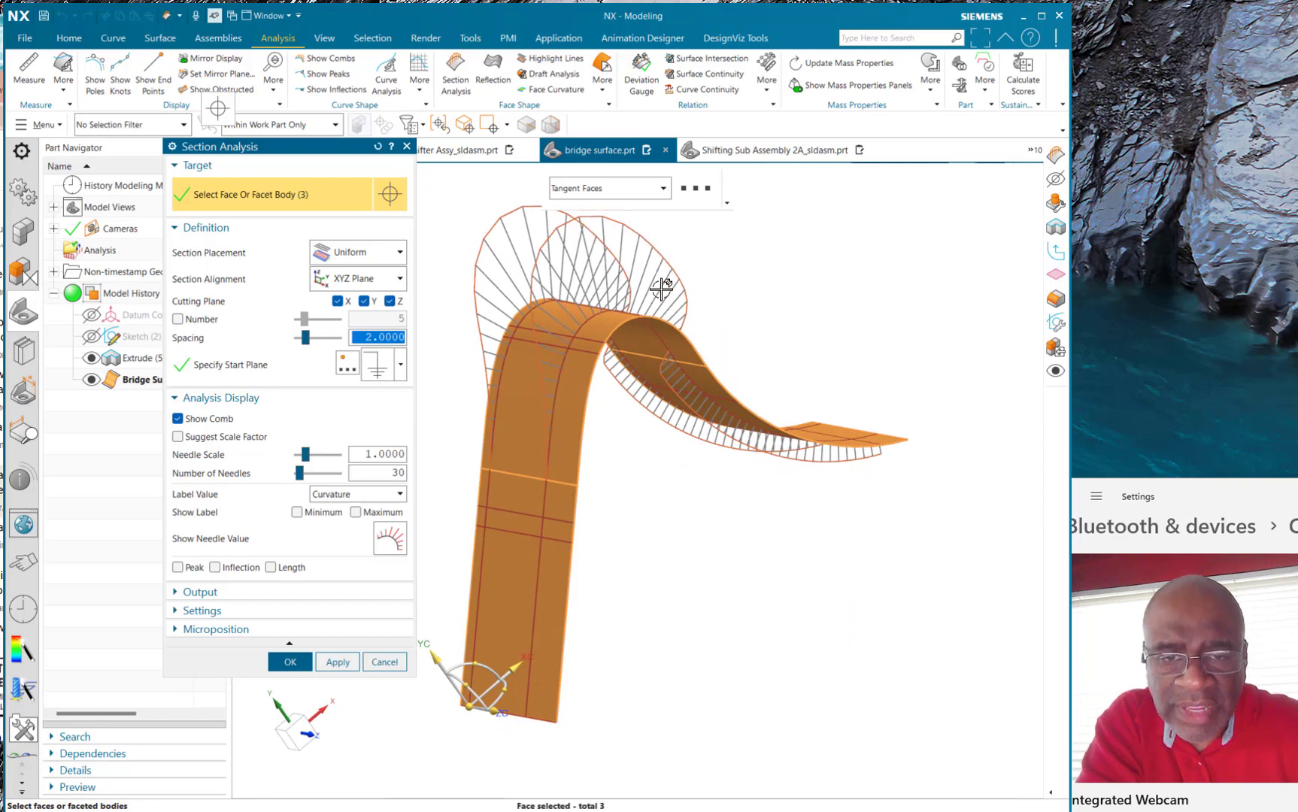
pyautogui.moveTo(762, 311); pyautogui.dragTo(655, 329, button='middle')
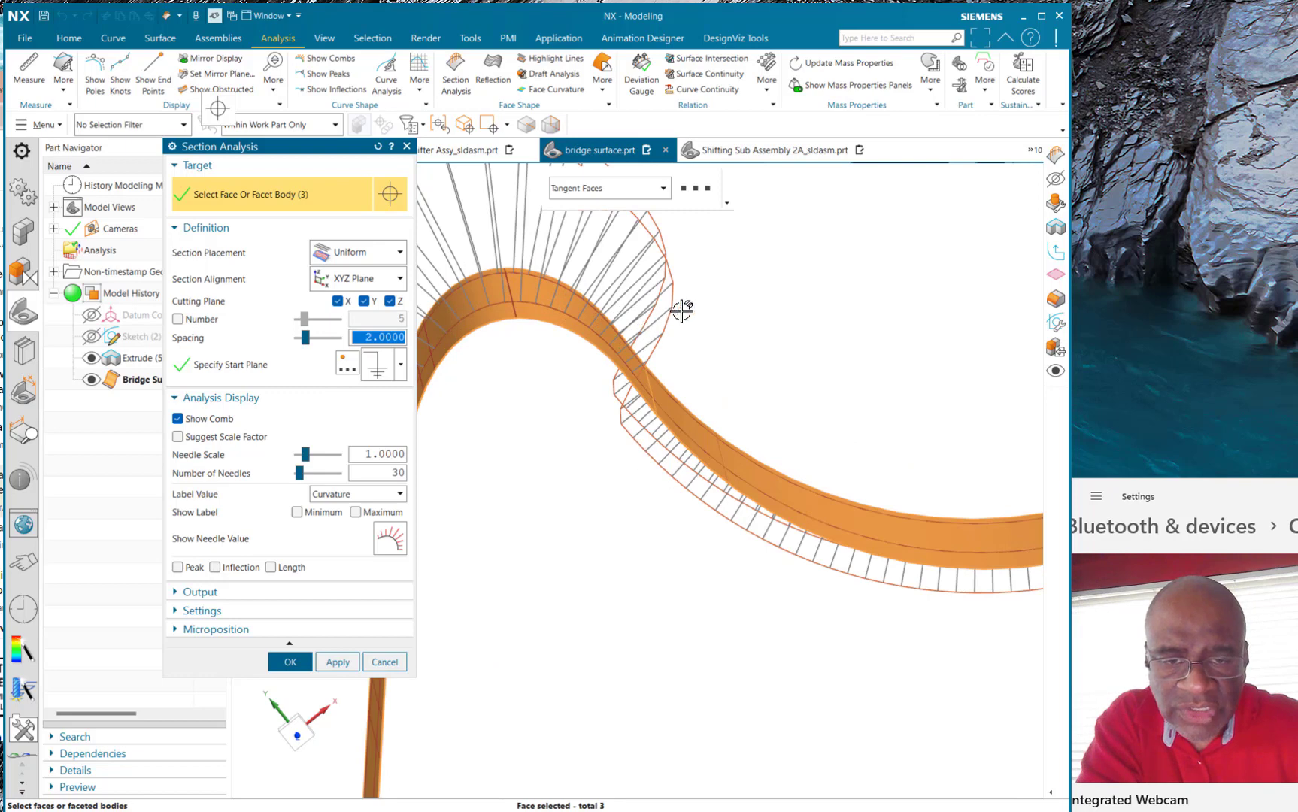
pyautogui.moveTo(755, 310); pyautogui.dragTo(390, 537, button='middle')
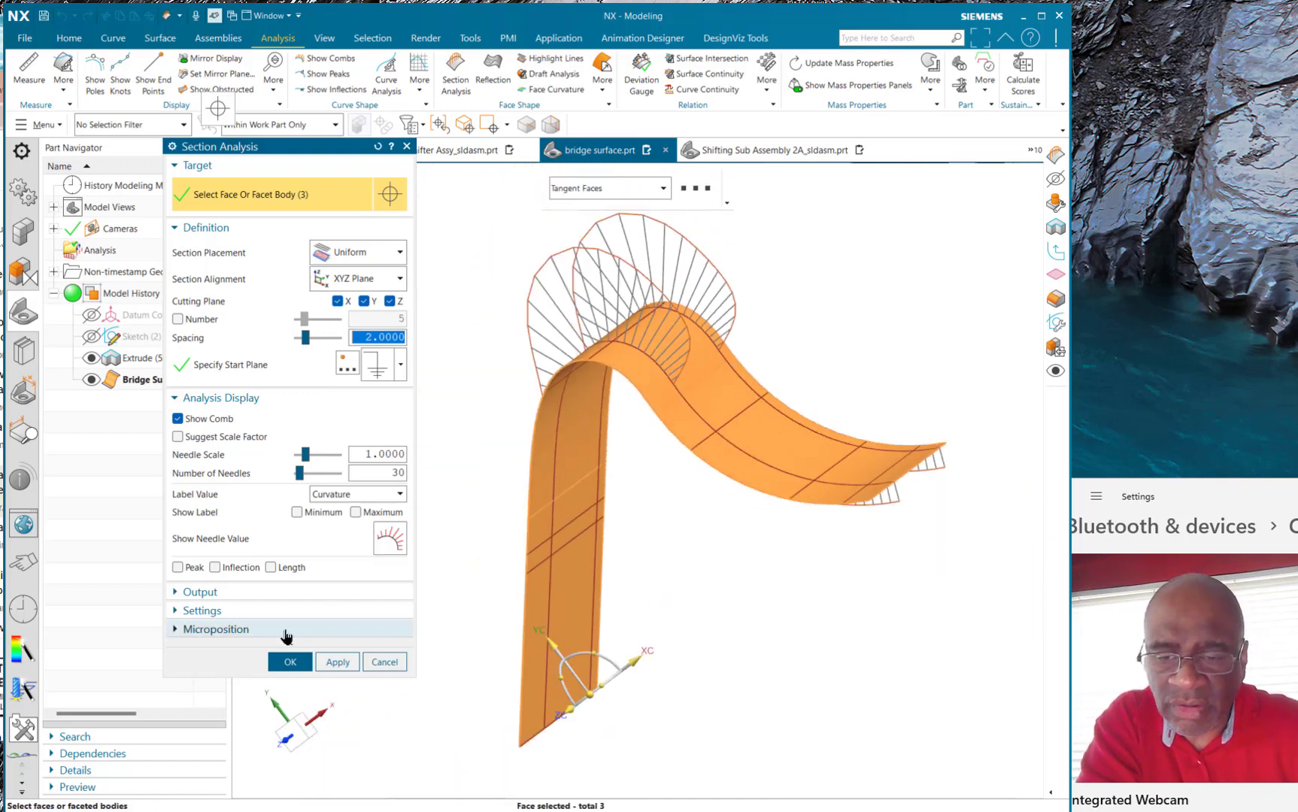
pyautogui.click(382, 662)
pyautogui.moveTo(497, 311); pyautogui.dragTo(478, 352, button='middle')
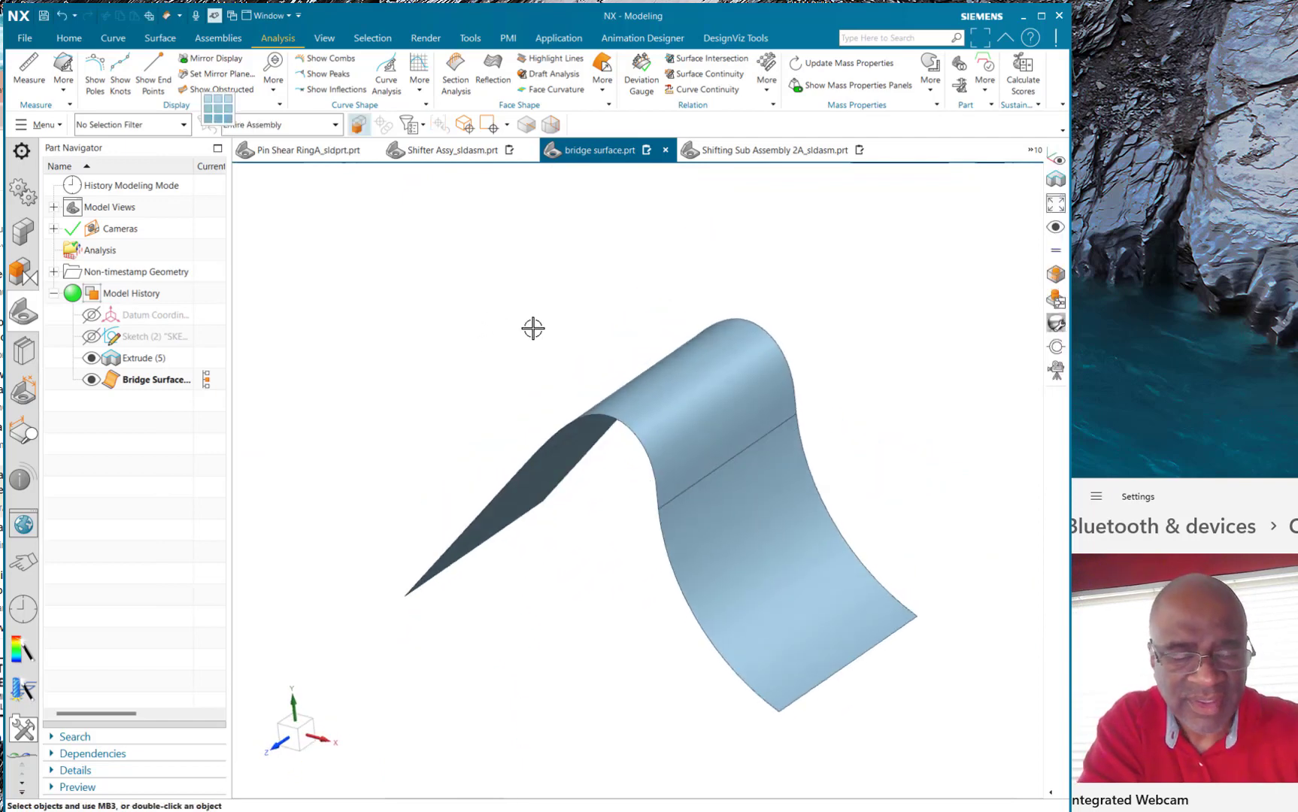